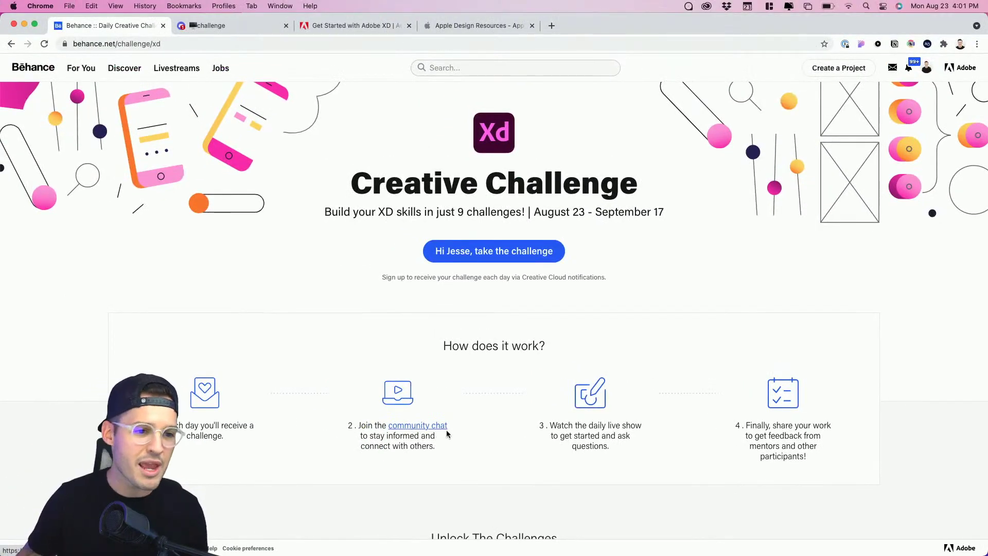
# Review the XD Creative Challenge page, from how it works to the dated challenge list, with a brief look at the Discord challenge channel.
pyautogui.click(224, 32)
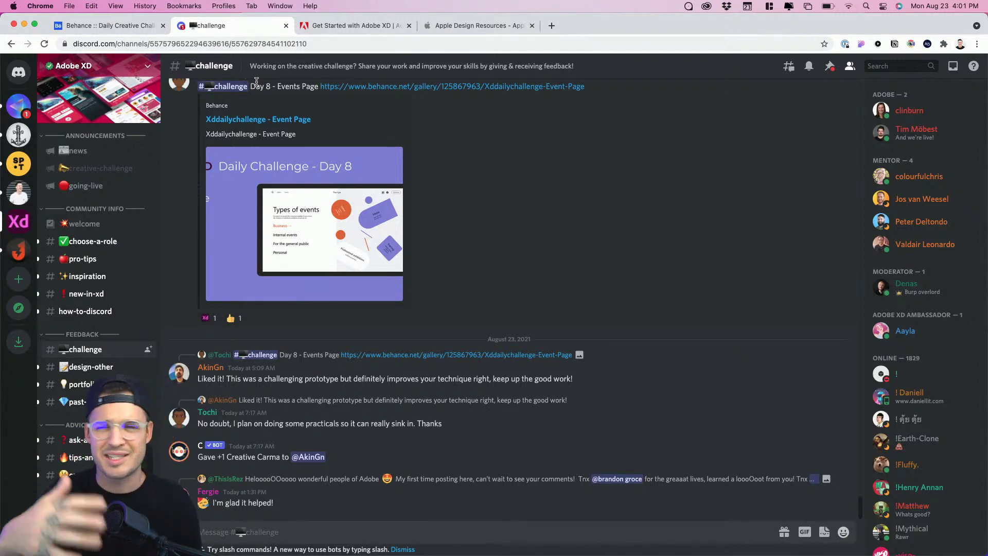
pyautogui.click(125, 31)
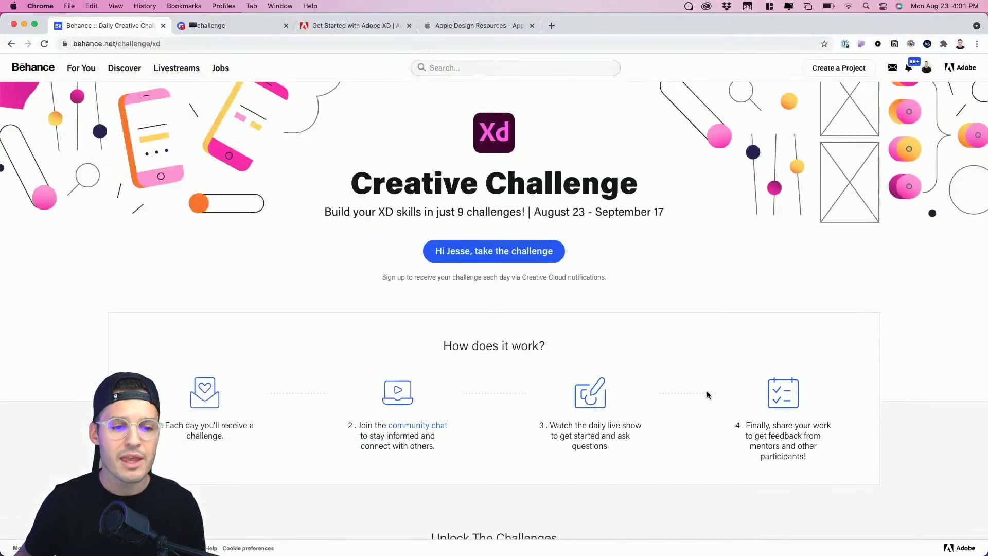
pyautogui.scroll(-8, 703, 394)
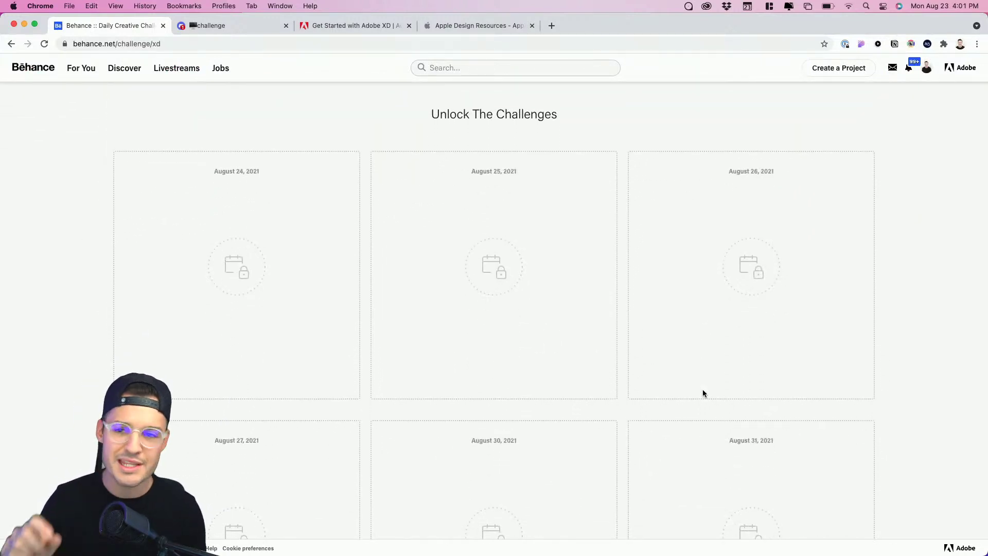
pyautogui.scroll(-5, 723, 391)
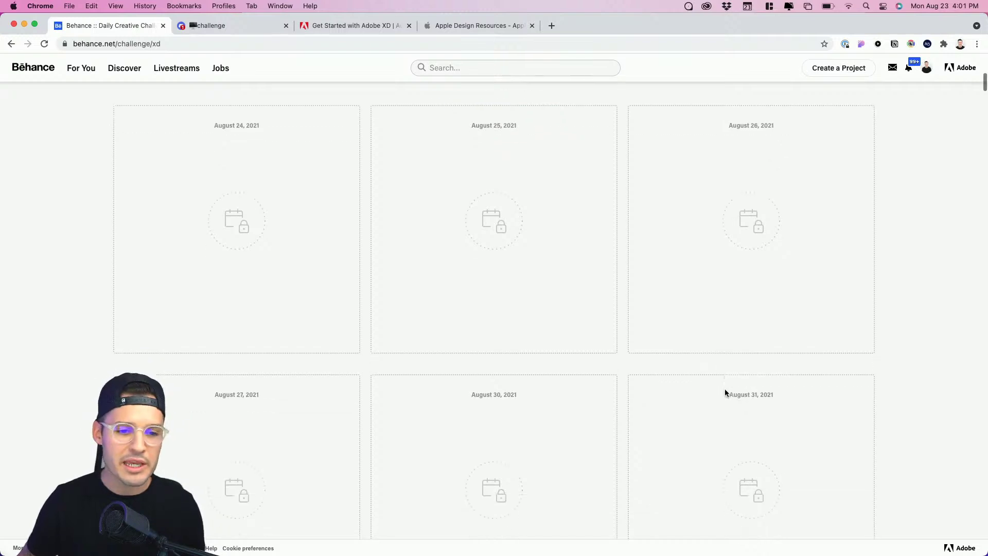
pyautogui.scroll(-4, 725, 393)
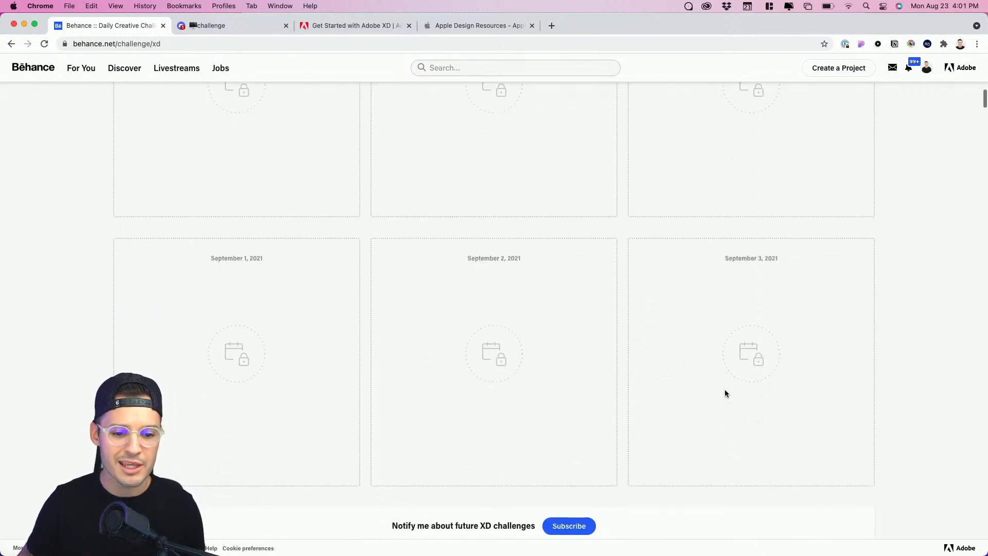
pyautogui.scroll(5, 725, 393)
pyautogui.scroll(2, 724, 393)
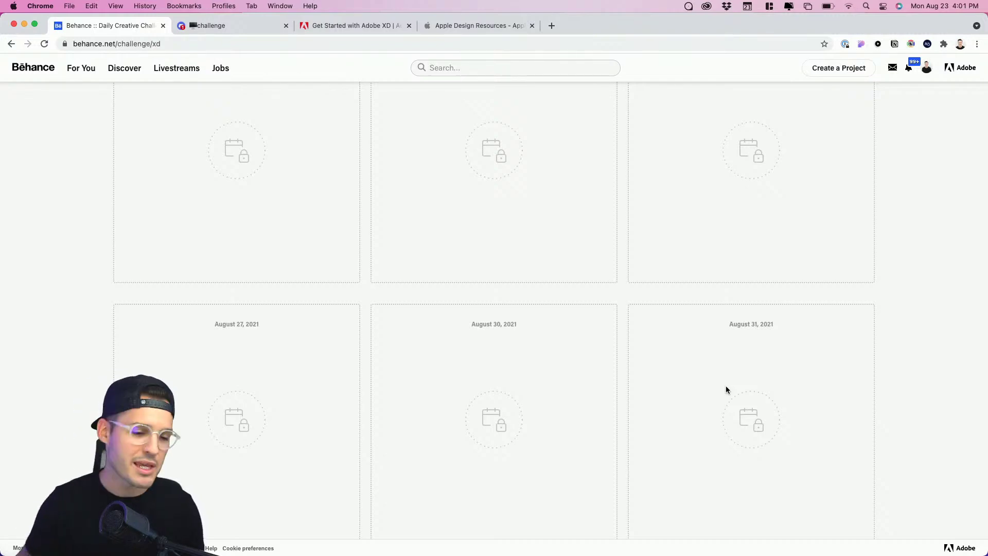
pyautogui.scroll(10, 726, 390)
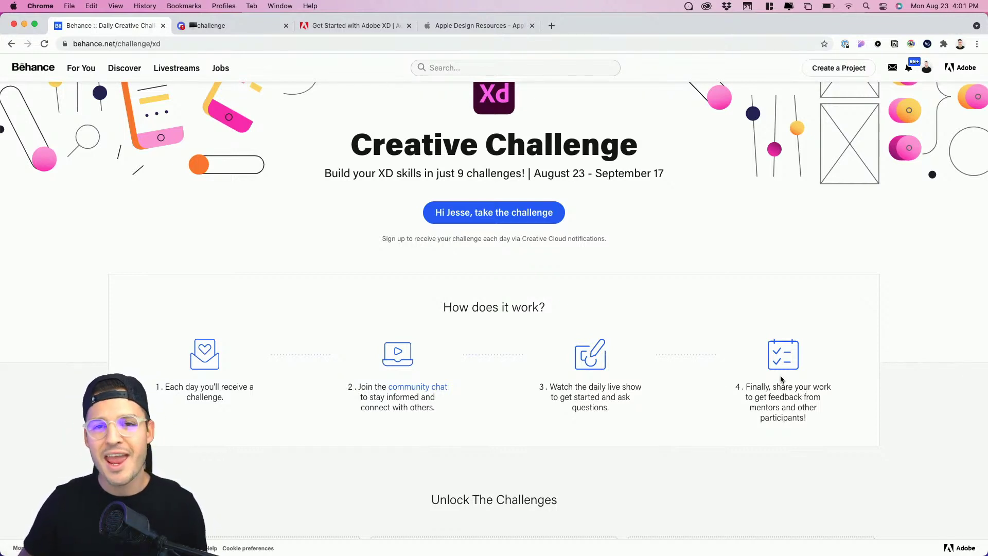
pyautogui.scroll(2, 781, 379)
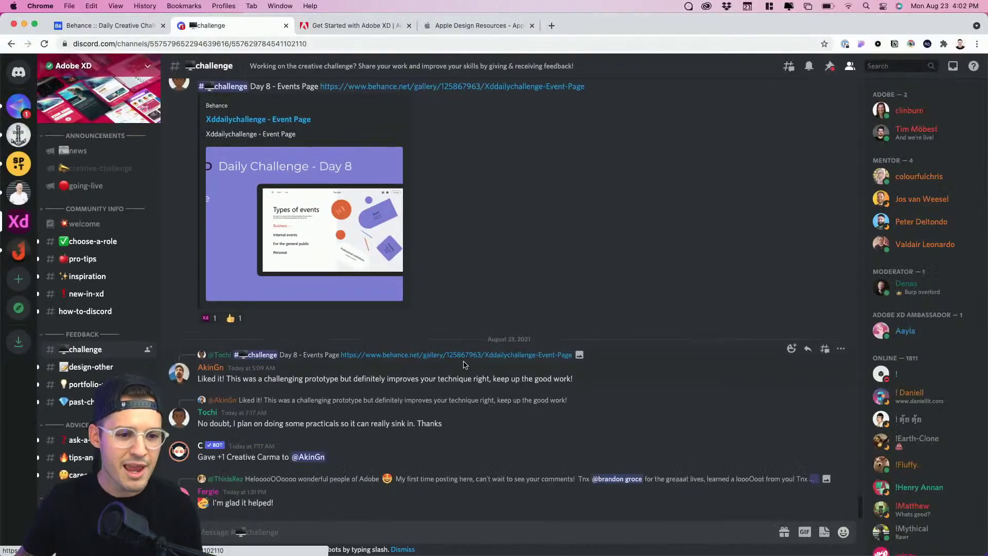
# Browse recent posts in the Discord challenge channel and open the shared Day 8 Events Page project on Behance.
pyautogui.scroll(8, 459, 356)
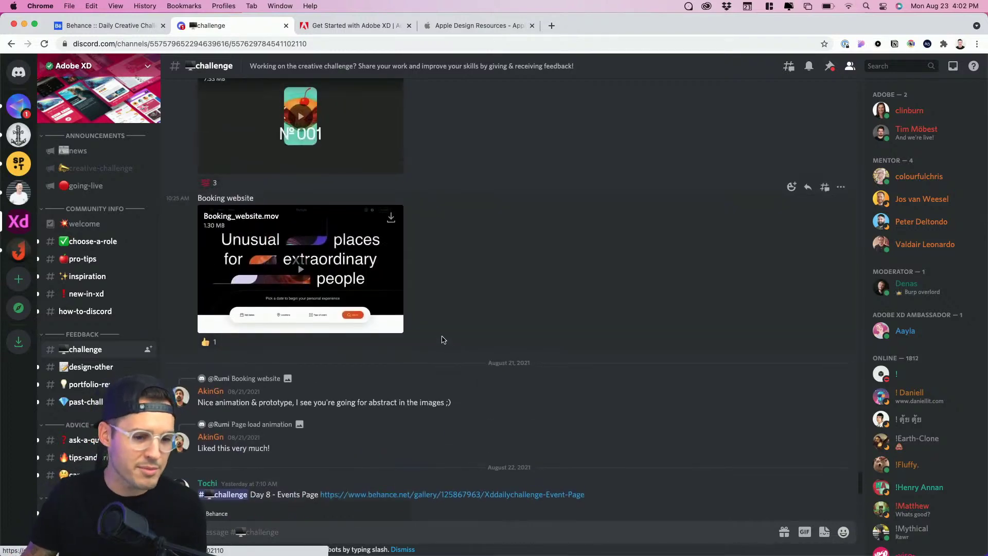
pyautogui.scroll(3, 444, 340)
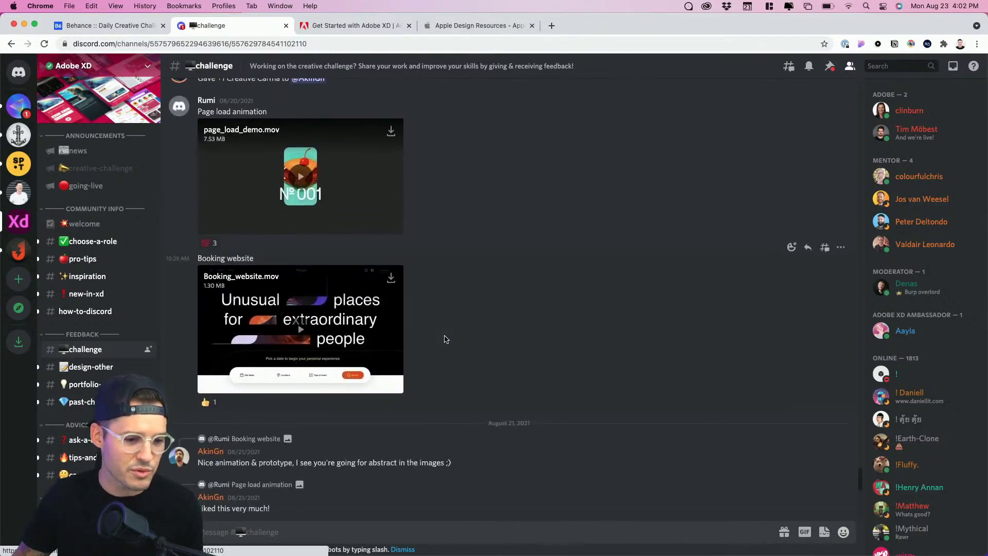
pyautogui.scroll(-5, 446, 340)
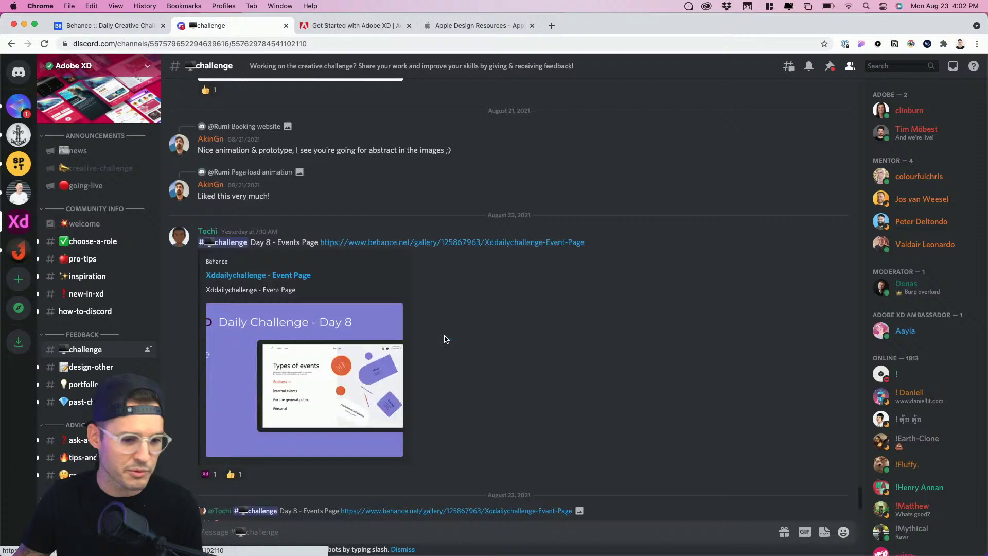
pyautogui.click(408, 248)
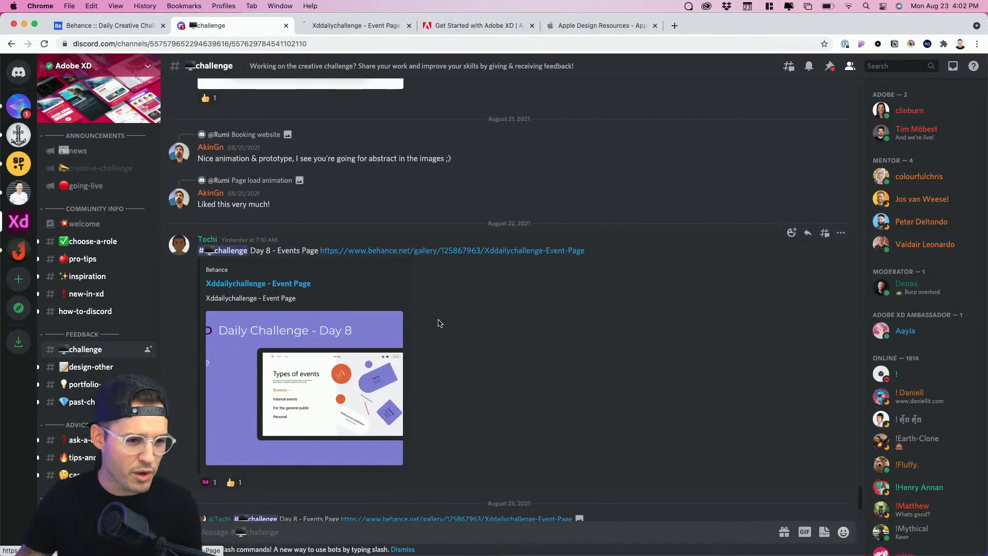
# Find the "challenge 01 animated button" post among the older messages and watch its video in full screen.
pyautogui.scroll(10, 440, 323)
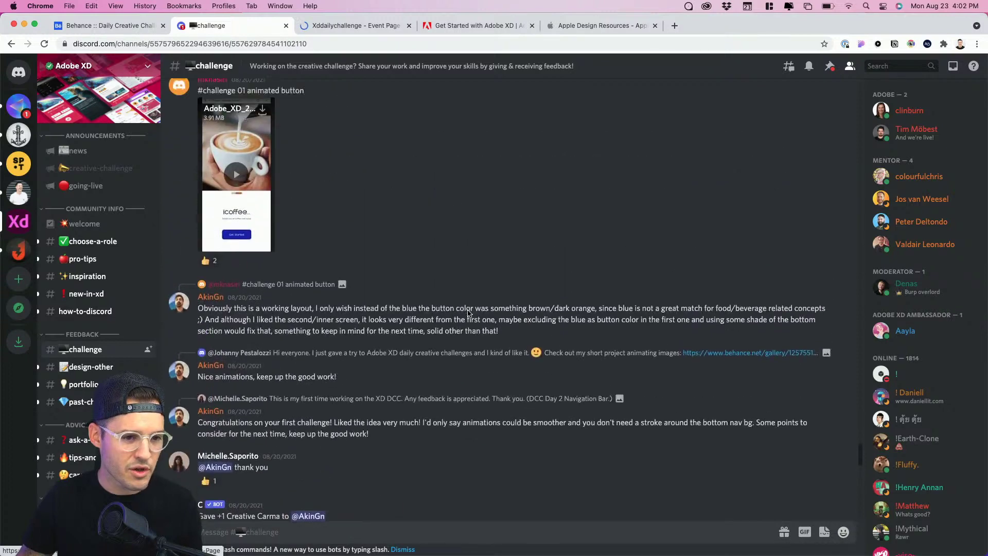
pyautogui.scroll(3, 469, 313)
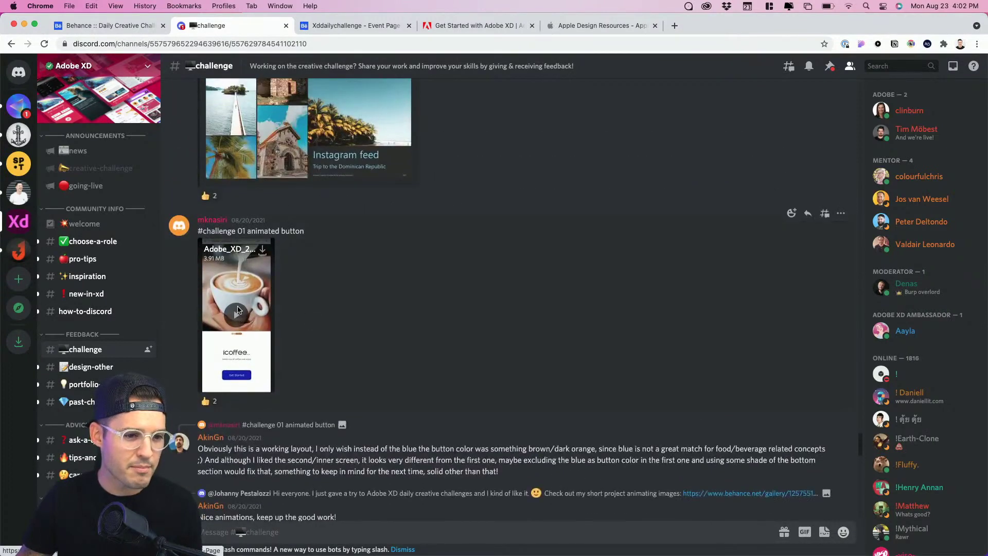
pyautogui.click(238, 317)
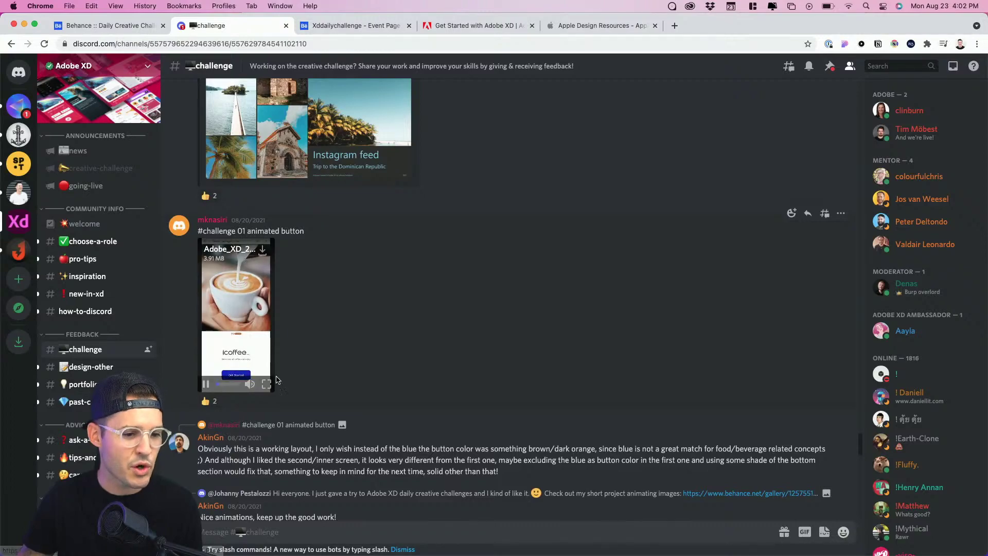
pyautogui.click(270, 387)
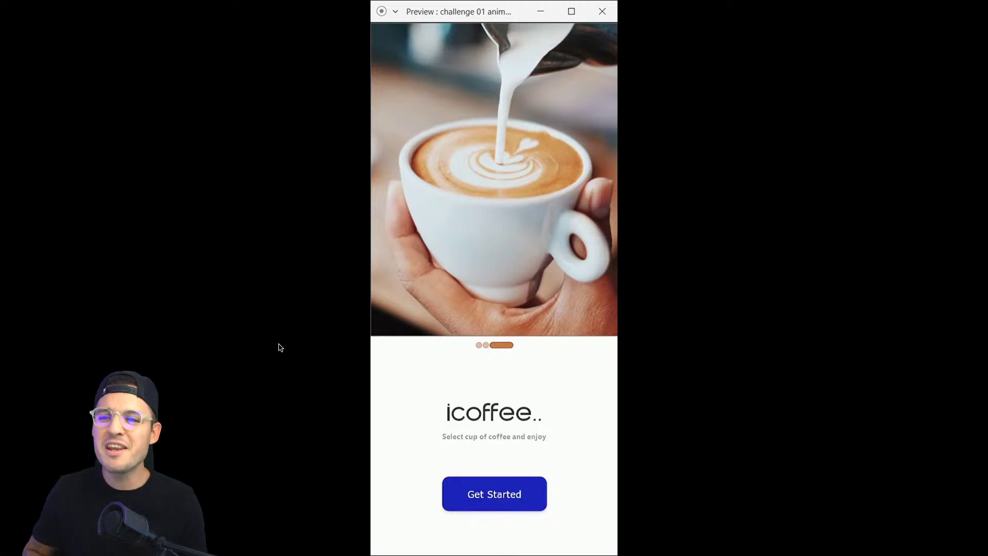
pyautogui.press('Escape')
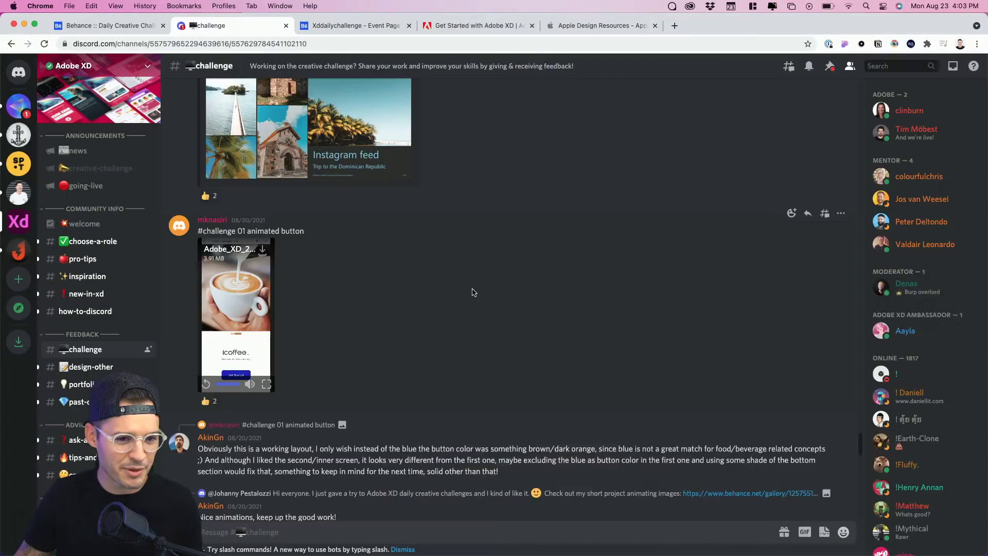
# Open the Animating Images project linked in the August 20 post and play its photo carousel video.
pyautogui.scroll(5, 473, 293)
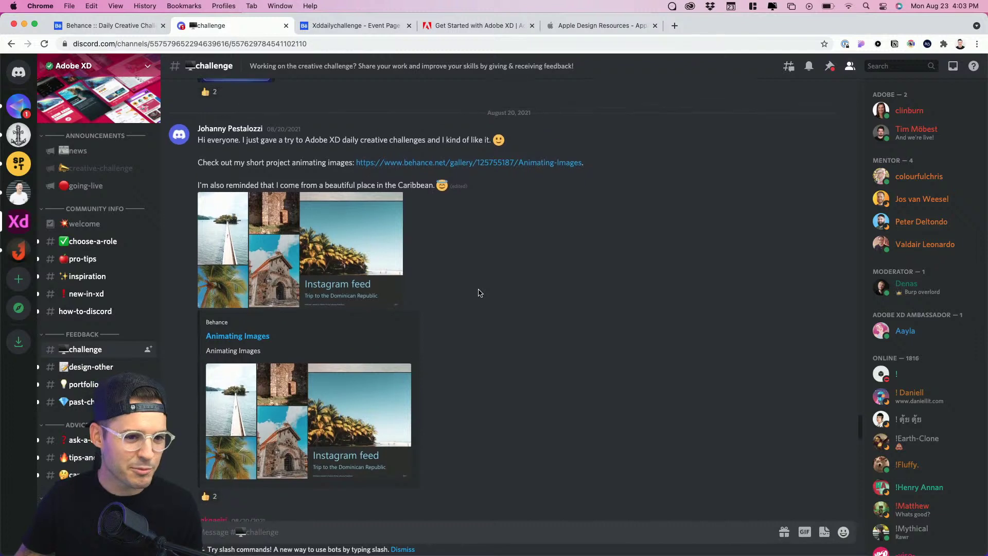
pyautogui.click(467, 164)
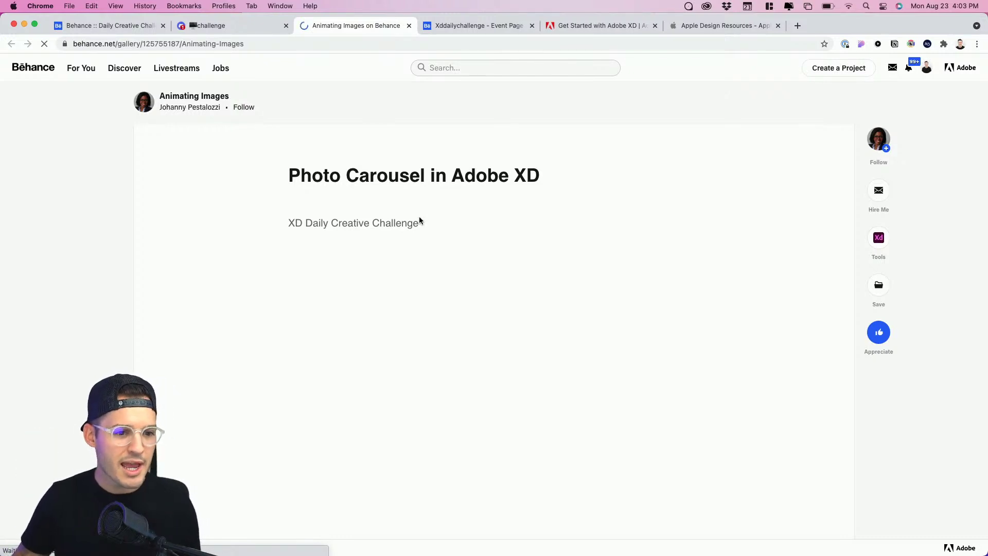
pyautogui.scroll(-10, 434, 214)
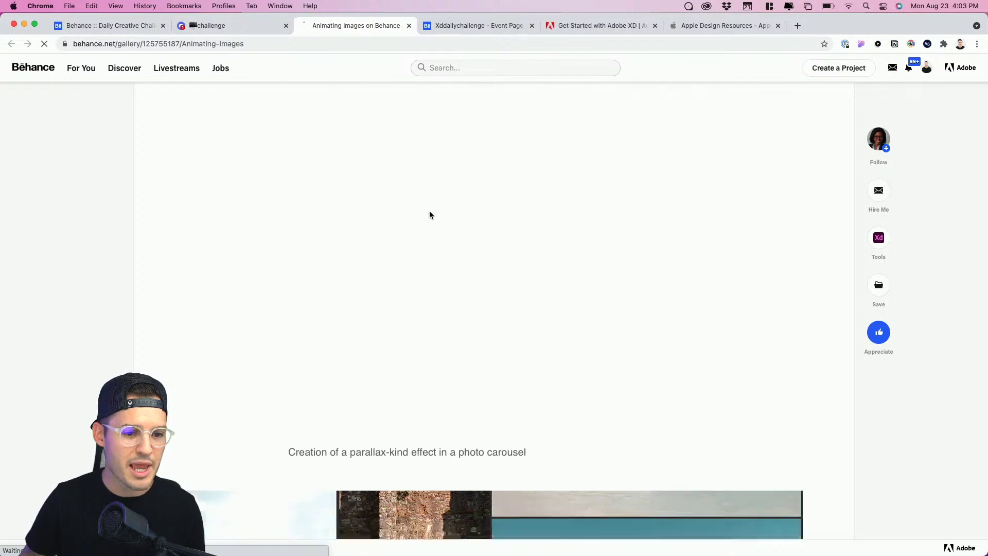
pyautogui.scroll(-5, 429, 214)
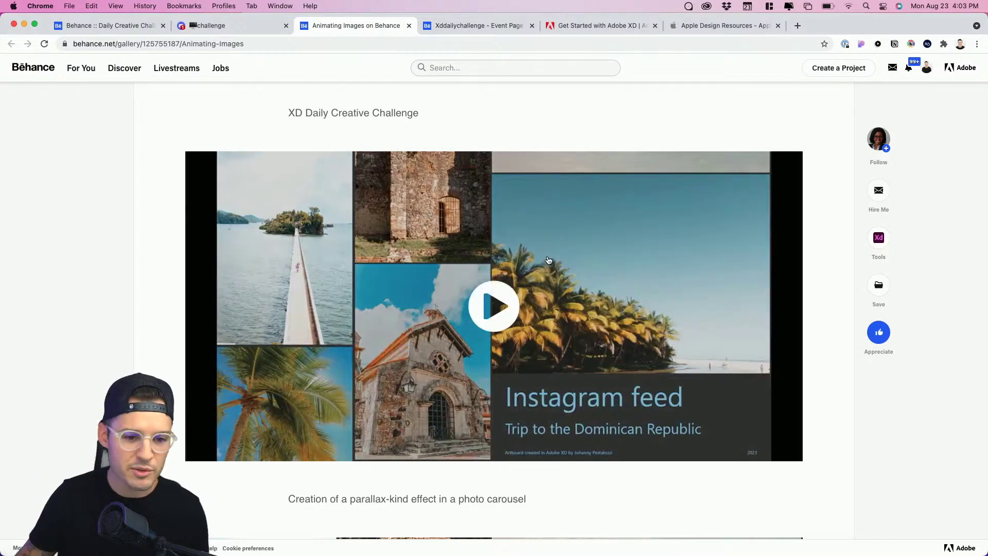
pyautogui.click(481, 330)
pyautogui.scroll(1, 647, 358)
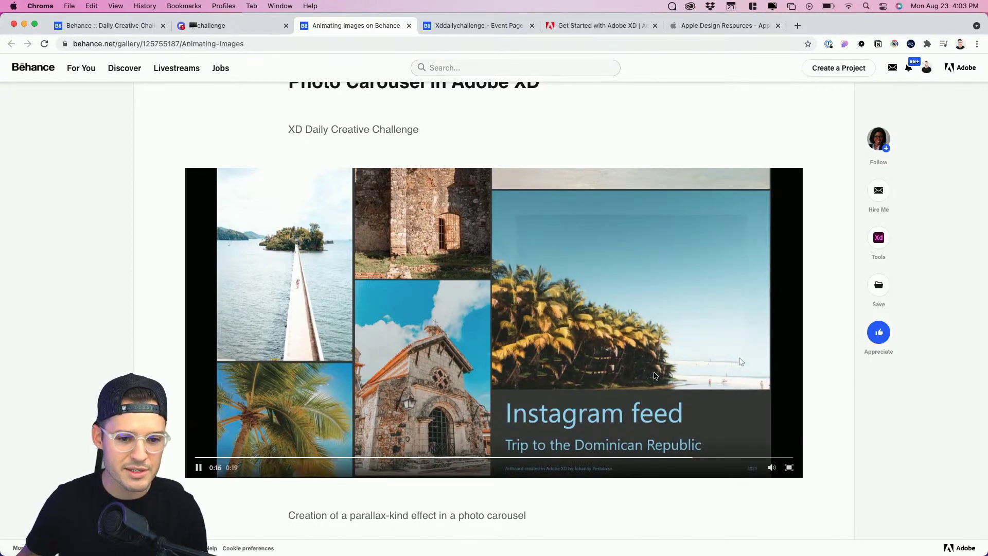
# Close the Animating Images project, play the Day 8 Event Page video, close that project too and return to the challenge channel.
pyautogui.click(460, 31)
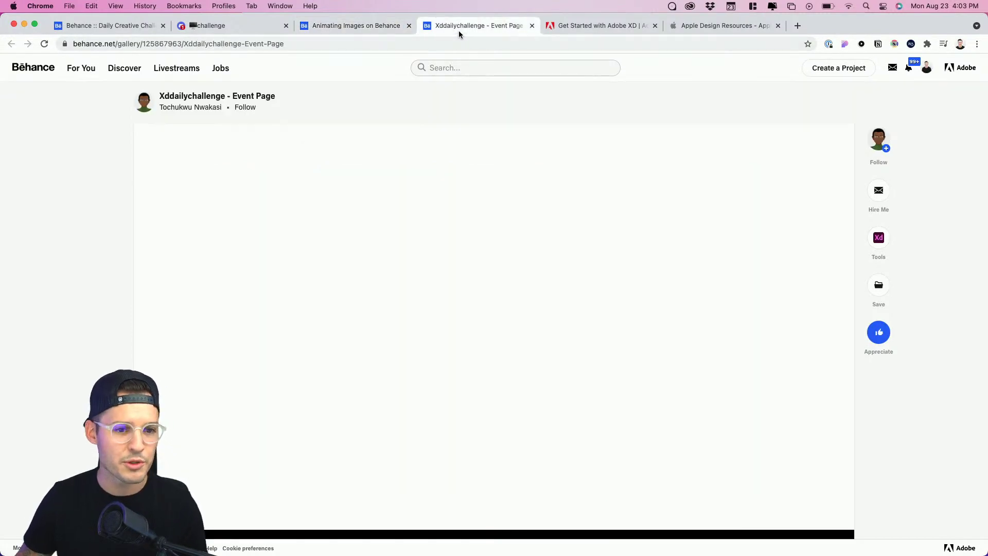
pyautogui.click(409, 25)
pyautogui.click(494, 327)
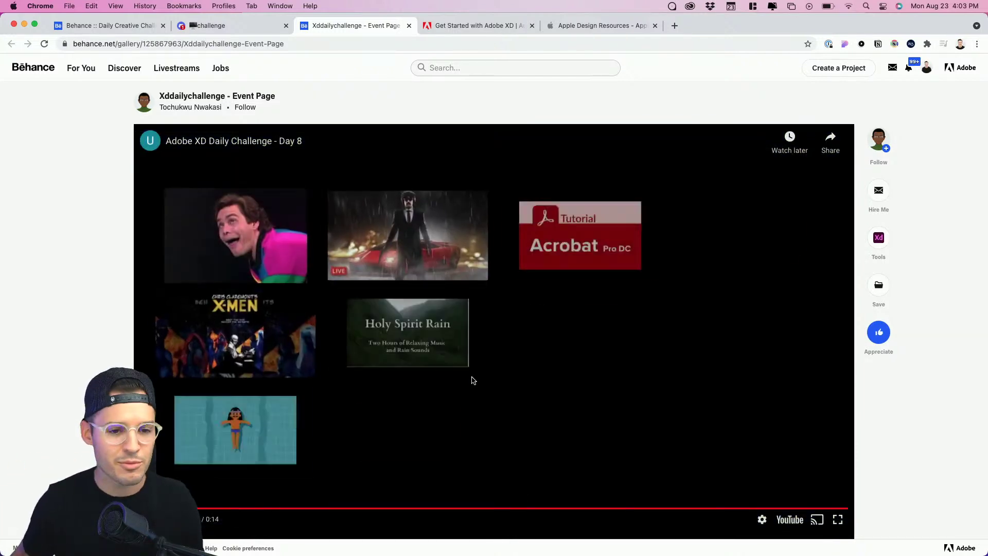
pyautogui.click(410, 26)
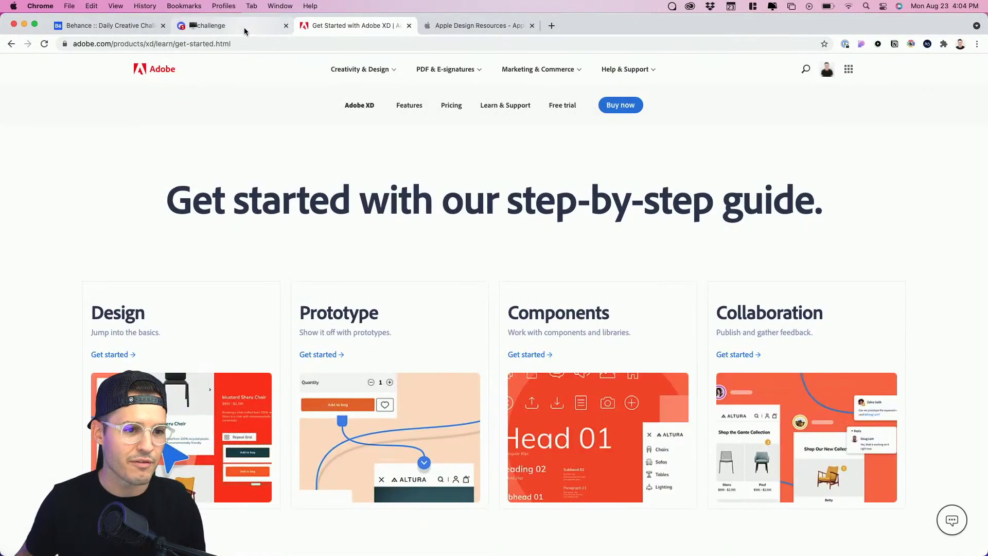
pyautogui.click(246, 28)
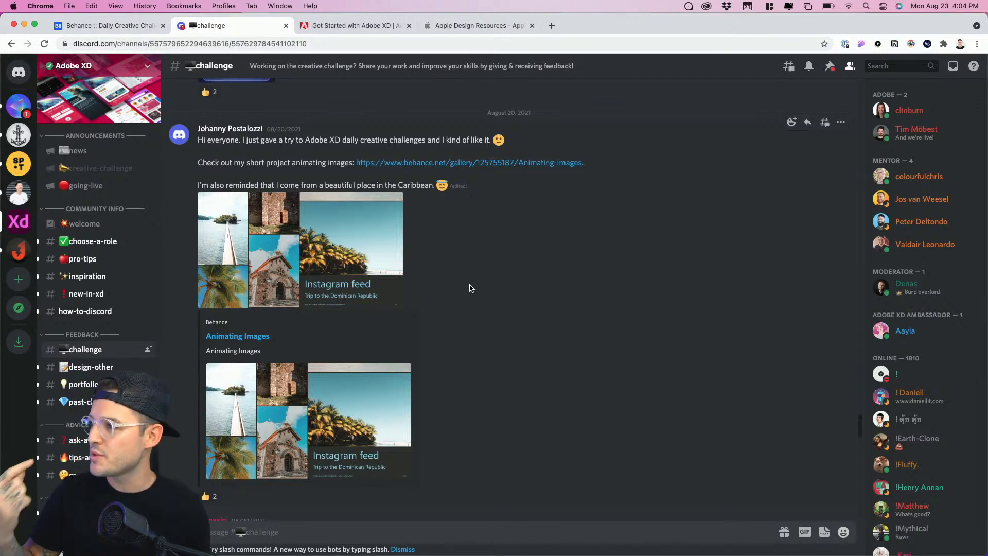
# Switch to Adobe XD and examine the welcome board's header, Challenge Prompt, Inspiration and Resource Booklet sections.
pyautogui.press('super+Tab')
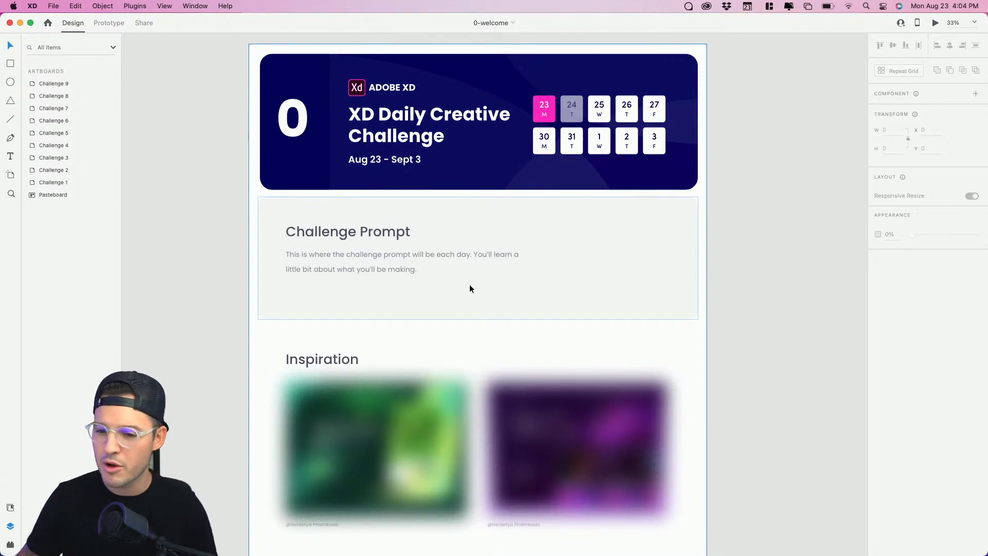
pyautogui.click(502, 337)
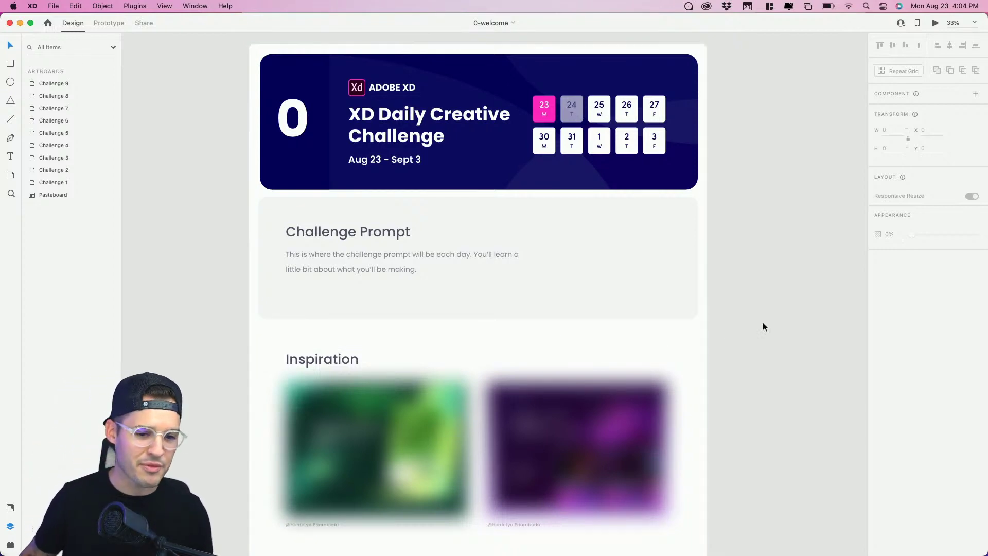
pyautogui.moveTo(770, 318)
pyautogui.mouseDown()
pyautogui.moveTo(761, 315)
pyautogui.moveTo(782, 310)
pyautogui.mouseUp()
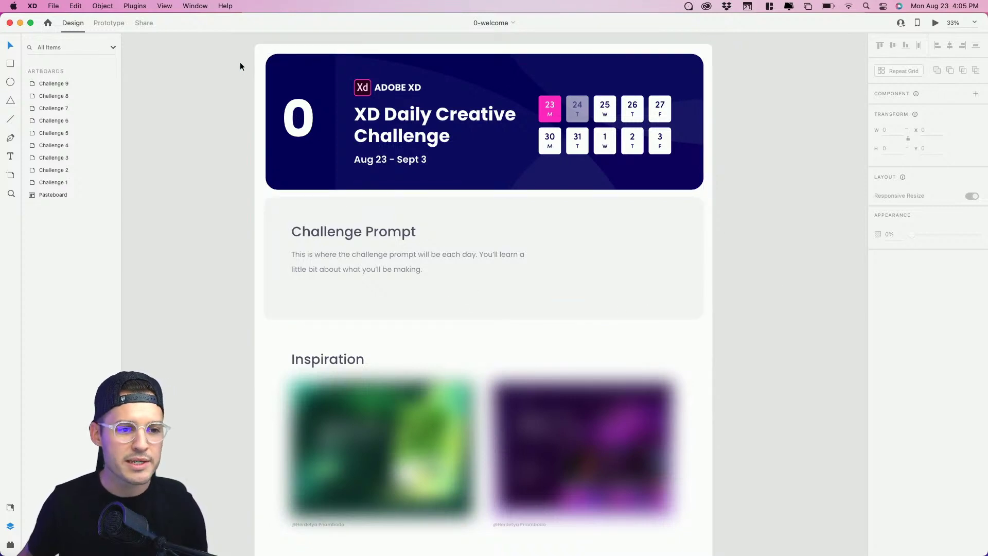
pyautogui.press('z')
pyautogui.moveTo(238, 44); pyautogui.dragTo(741, 221)
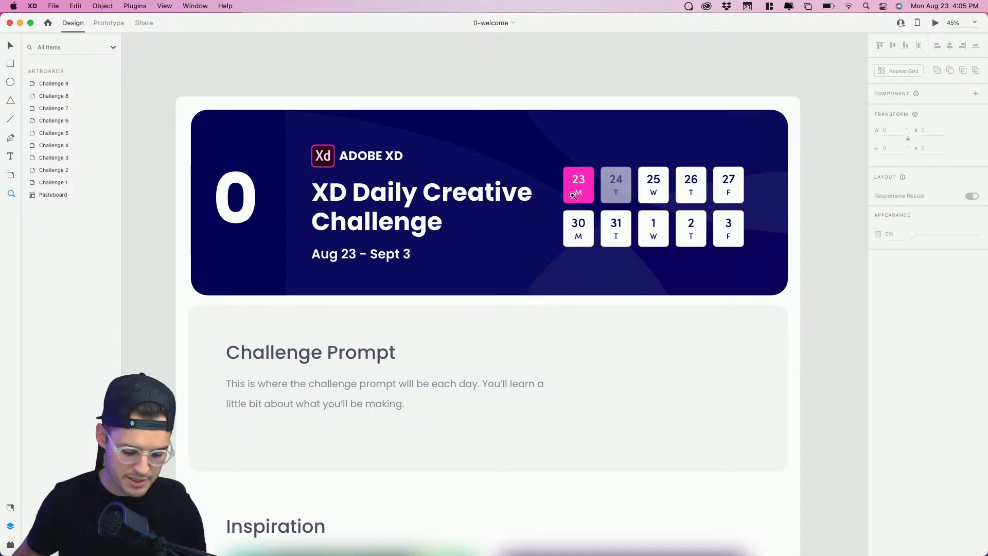
pyautogui.scroll(-5, 551, 400)
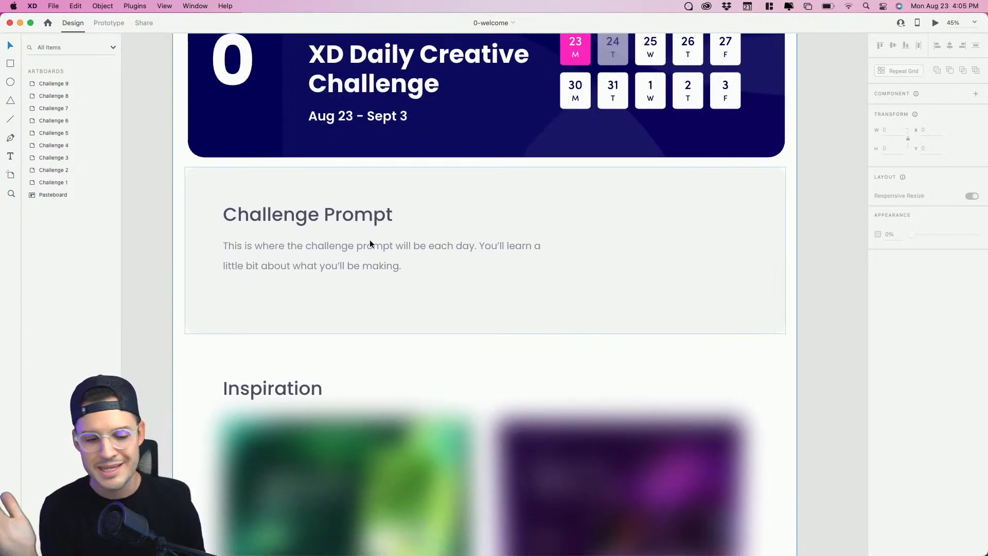
pyautogui.scroll(-7, 479, 356)
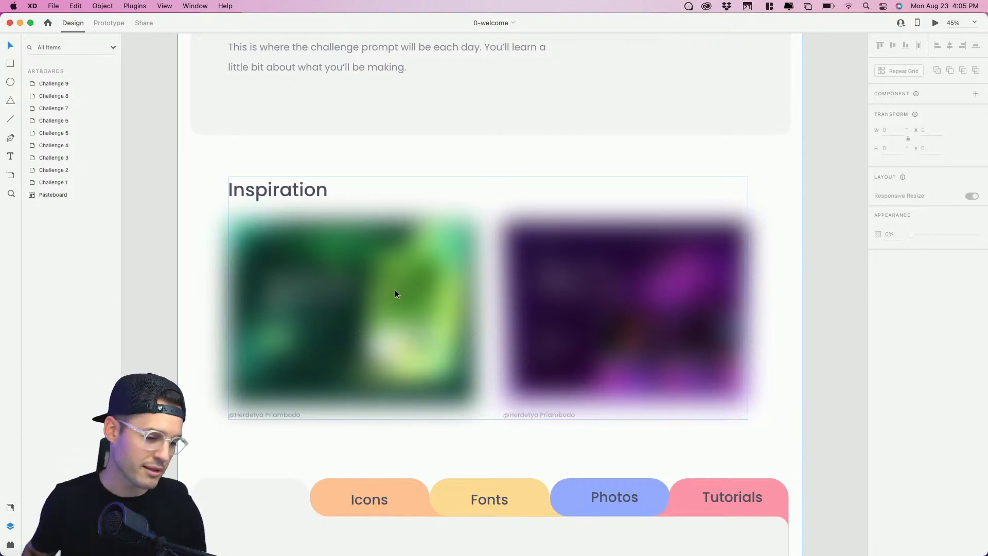
pyautogui.scroll(-11, 412, 303)
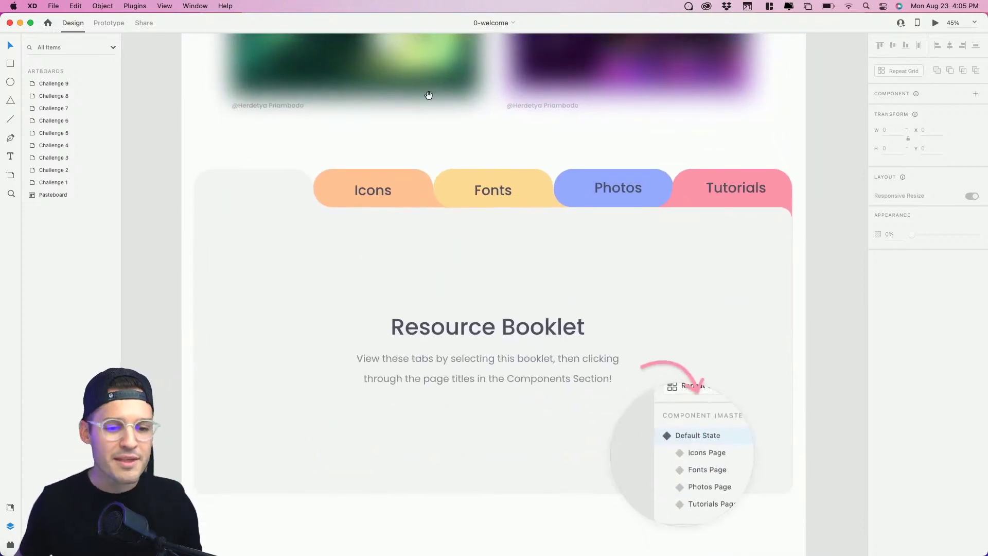
pyautogui.scroll(2, 427, 138)
pyautogui.scroll(-3, 474, 283)
# Select the Resource Booklet tab section component inside the welcome board's group.
pyautogui.click(474, 283)
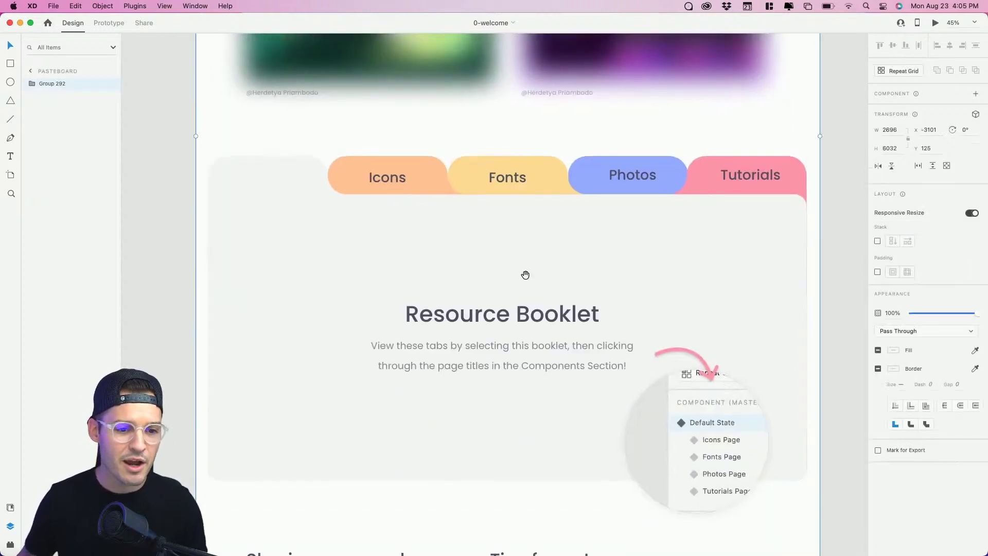
pyautogui.scroll(-2, 478, 238)
pyautogui.doubleClick(478, 239)
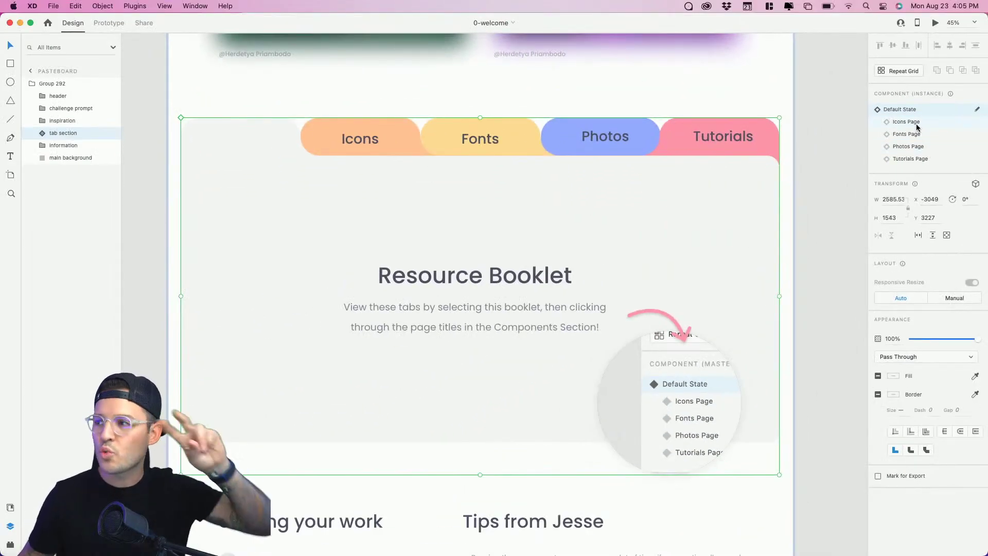
# Preview the Resource Booklet's Icons, Fonts, Photos and Tutorials pages through its component states and return it to the Default State.
pyautogui.click(917, 125)
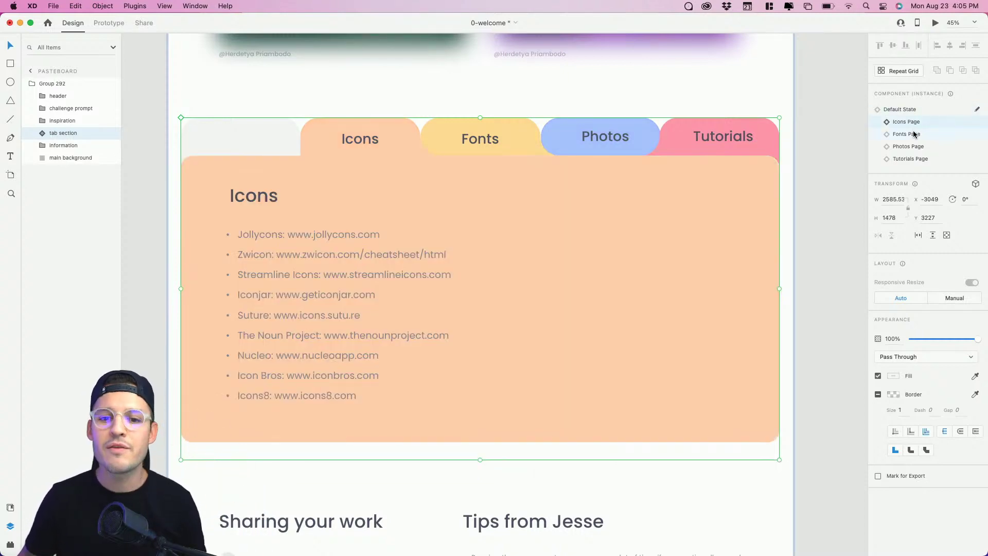
pyautogui.click(915, 135)
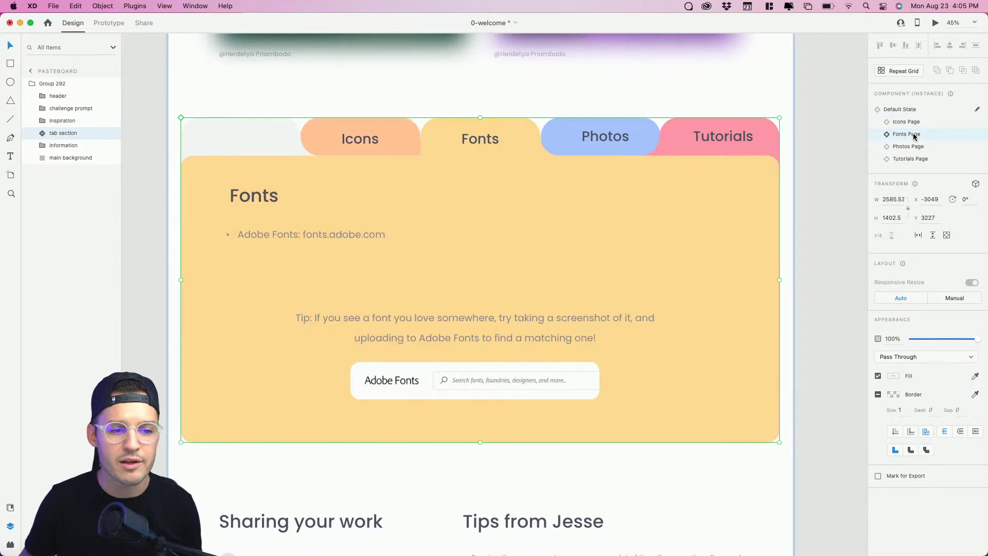
pyautogui.click(915, 146)
pyautogui.click(915, 160)
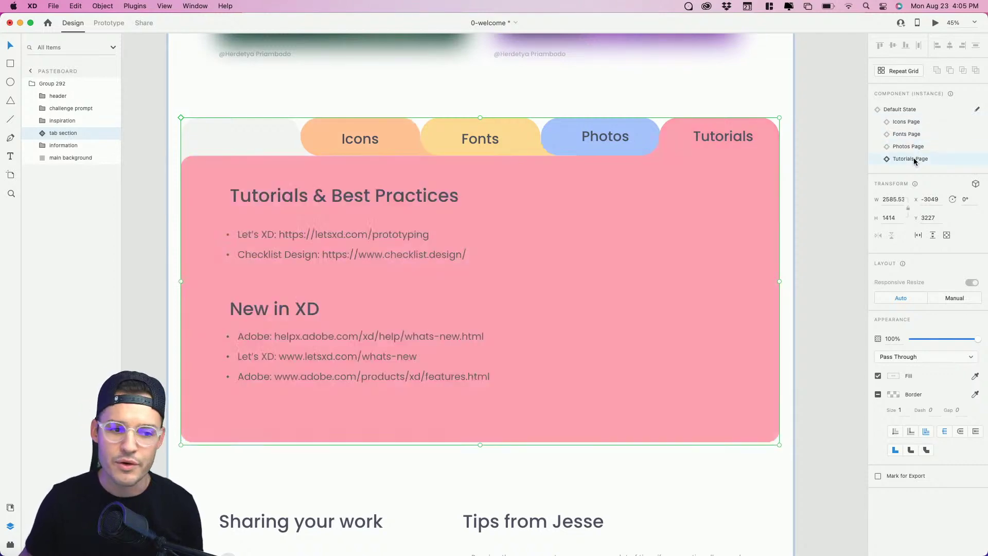
pyautogui.click(917, 149)
pyautogui.click(911, 123)
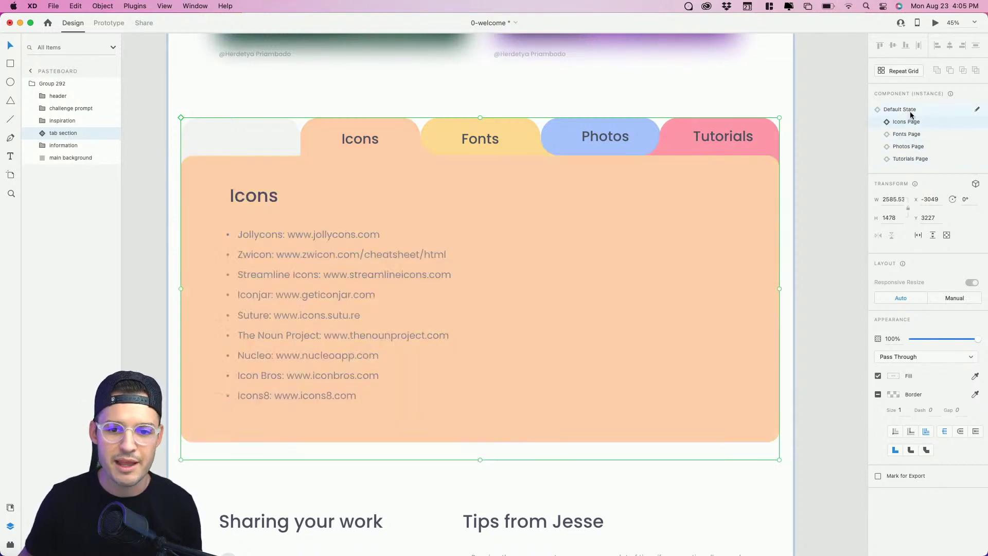
pyautogui.click(909, 113)
# Examine the welcome board's Sharing your work and Tips from Jesse sections and return to its header.
pyautogui.scroll(-1, 696, 248)
pyautogui.scroll(-10, 696, 245)
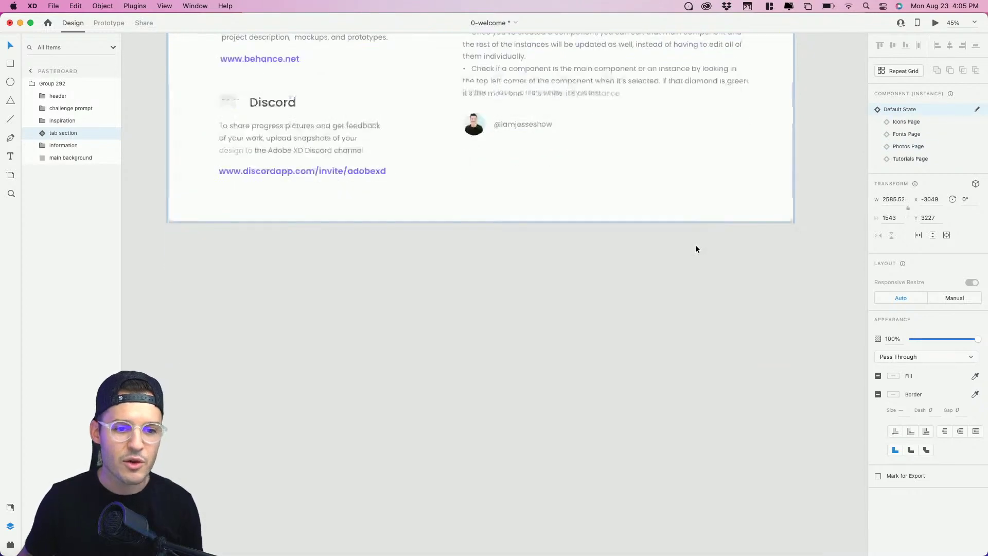
pyautogui.scroll(4, 696, 245)
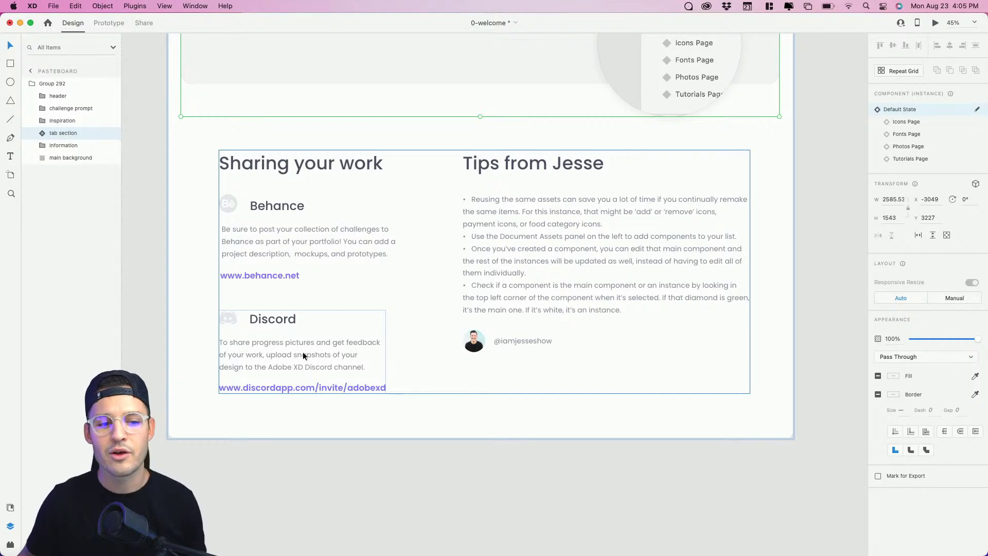
pyautogui.scroll(20, 368, 220)
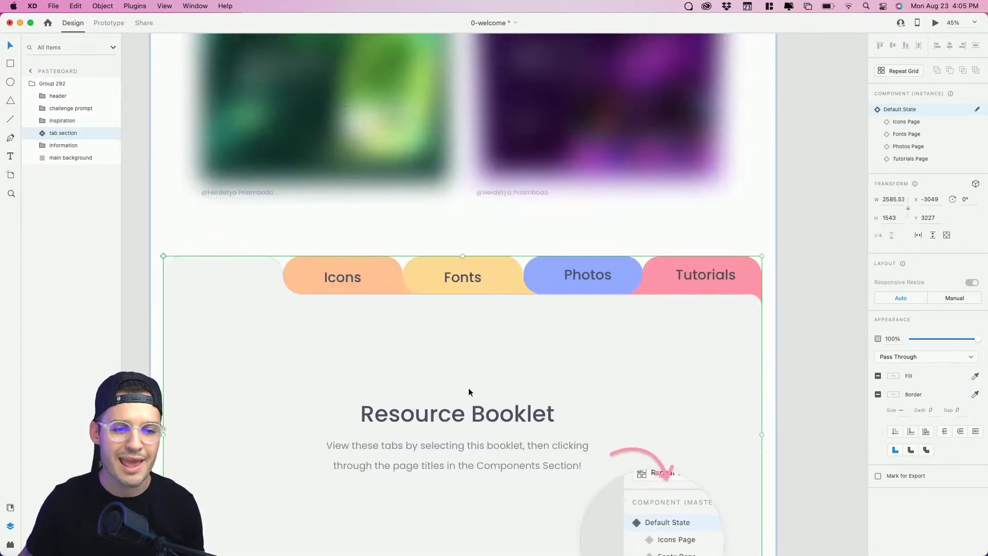
pyautogui.scroll(-8, 468, 393)
pyautogui.hscroll(-1, 470, 388)
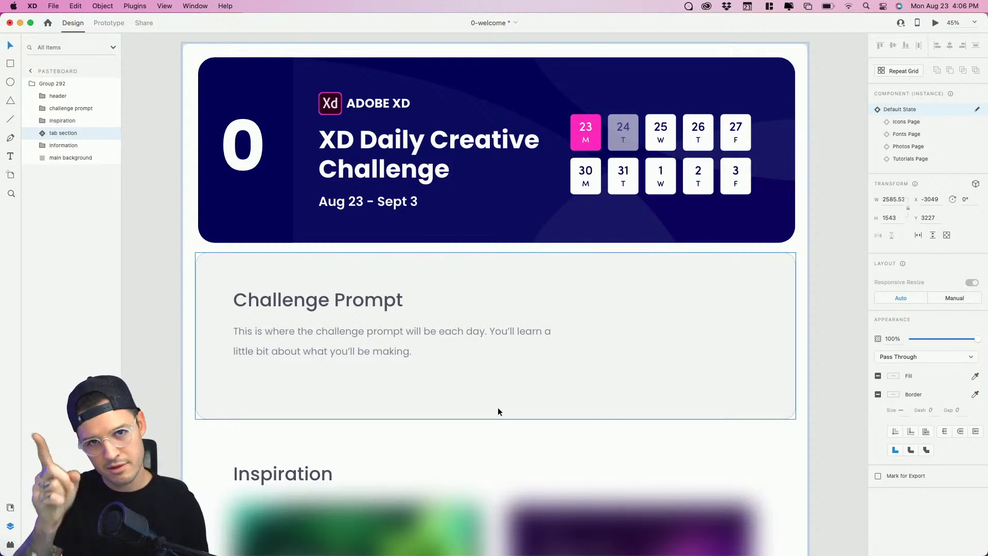
# Try out a freehand artboard in the empty canvas beside the welcome board and undo it.
pyautogui.click(848, 343)
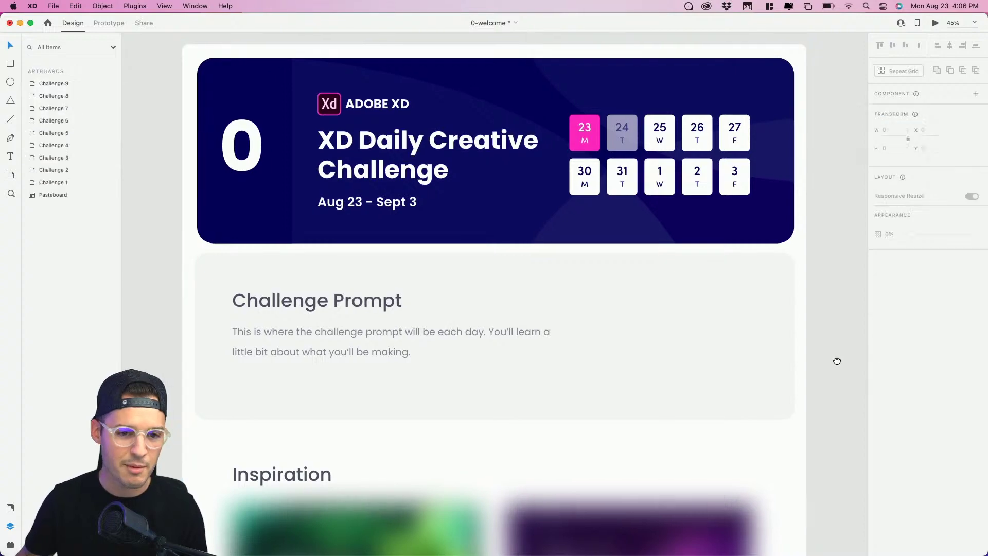
pyautogui.hscroll(5, 722, 373)
pyautogui.moveTo(722, 373); pyautogui.dragTo(529, 383)
pyautogui.hscroll(-5, 529, 384)
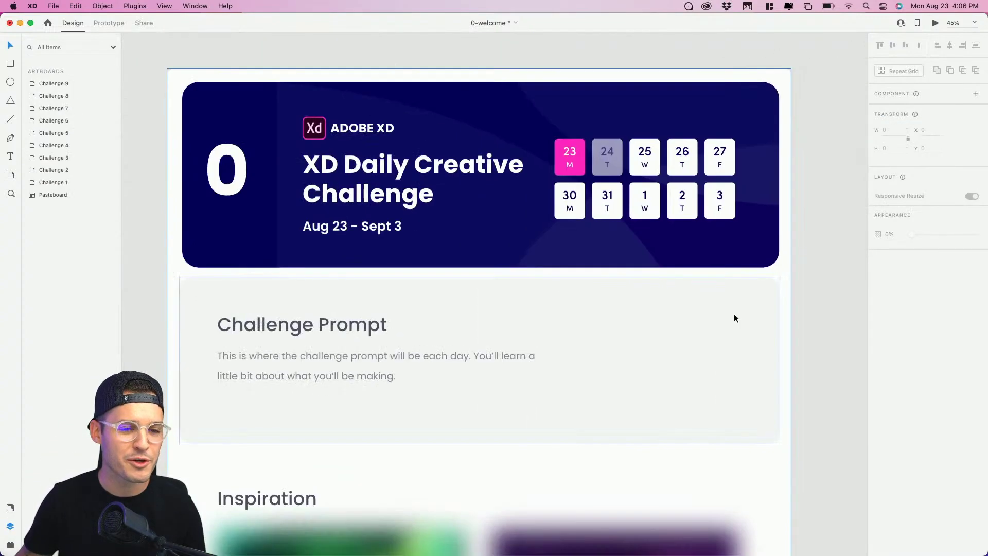
pyautogui.moveTo(735, 315); pyautogui.dragTo(494, 323)
pyautogui.hscroll(4, 552, 281)
pyautogui.click(526, 290)
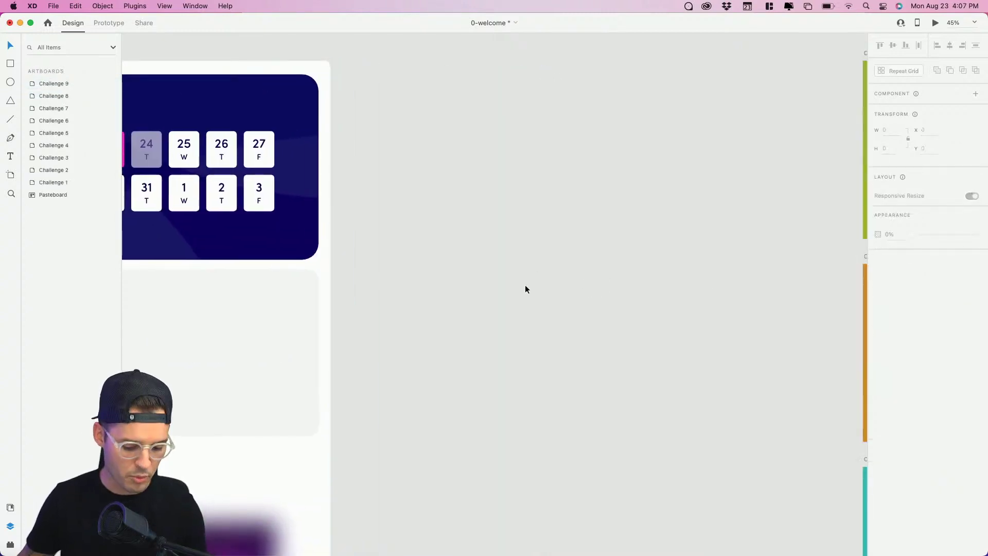
pyautogui.press('a')
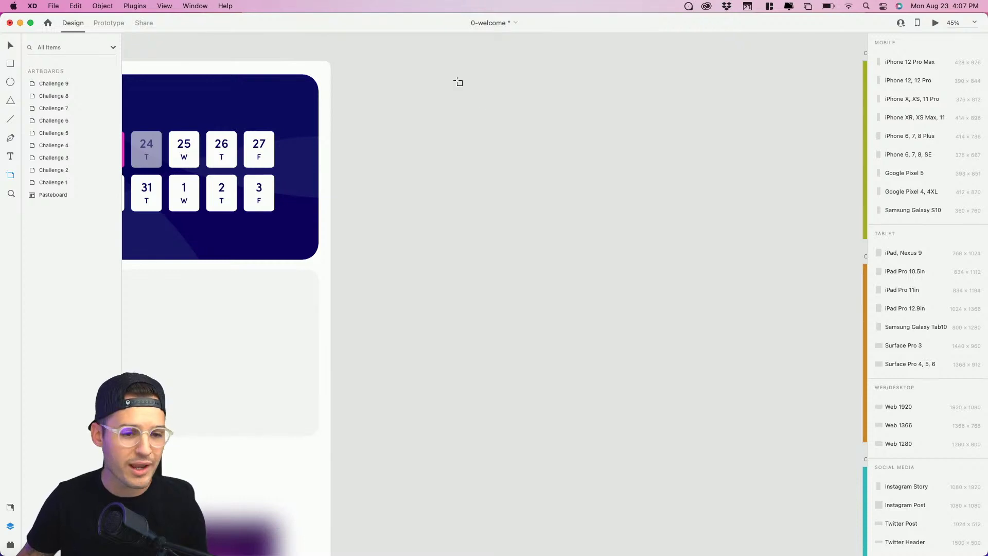
pyautogui.moveTo(458, 79)
pyautogui.mouseDown()
pyautogui.moveTo(766, 445)
pyautogui.moveTo(660, 389)
pyautogui.mouseUp()
pyautogui.press('super+z')
pyautogui.press('super+z')
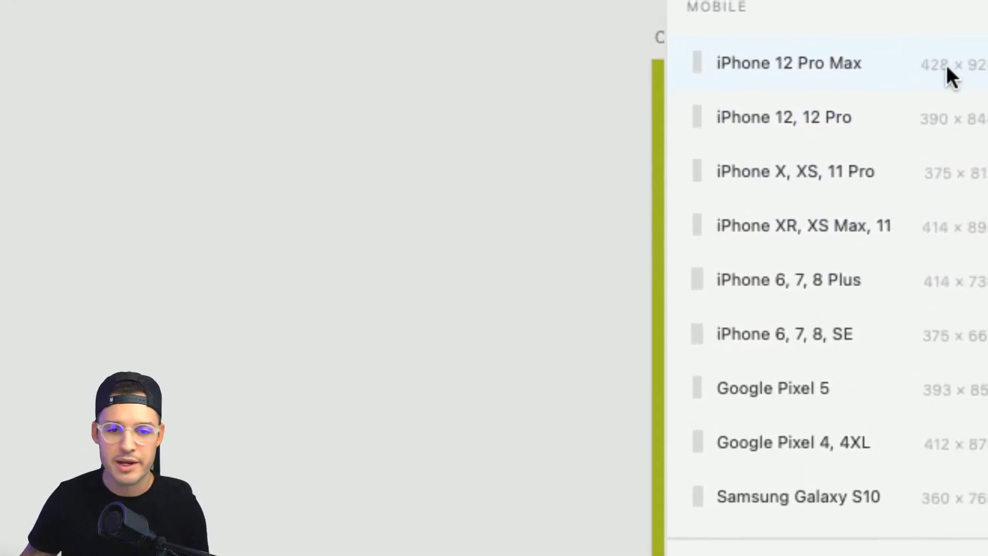
# Add an iPhone 12 Pro Max artboard and position it in the empty space beside the welcome board's header.
pyautogui.click(931, 70)
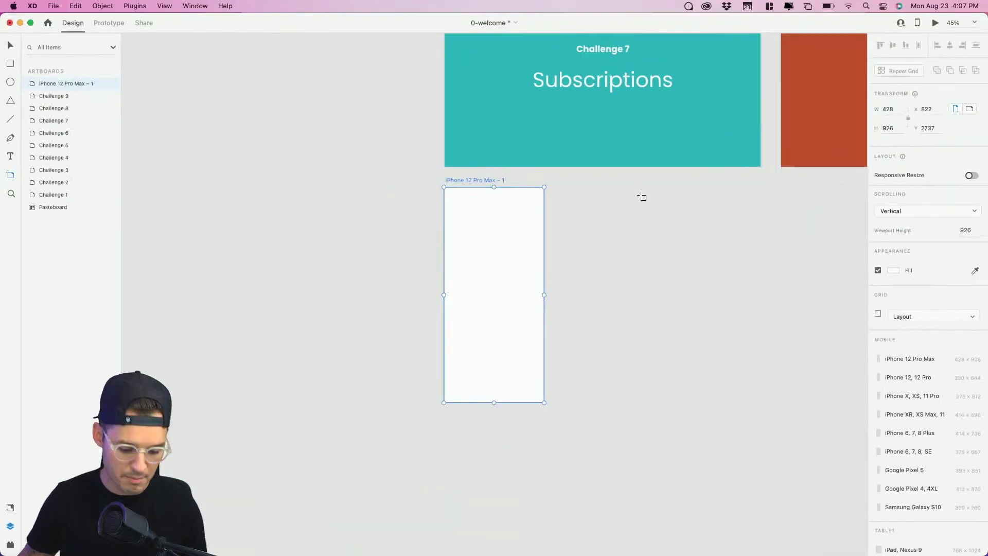
pyautogui.press('v')
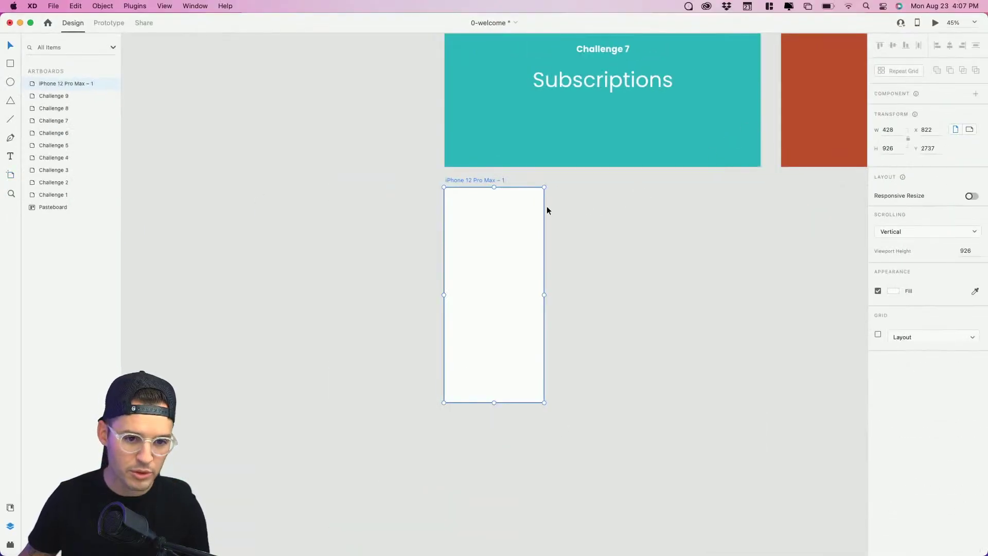
pyautogui.moveTo(473, 180); pyautogui.dragTo(193, 180)
pyautogui.scroll(10, 809, 512)
pyautogui.hscroll(-15, 810, 512)
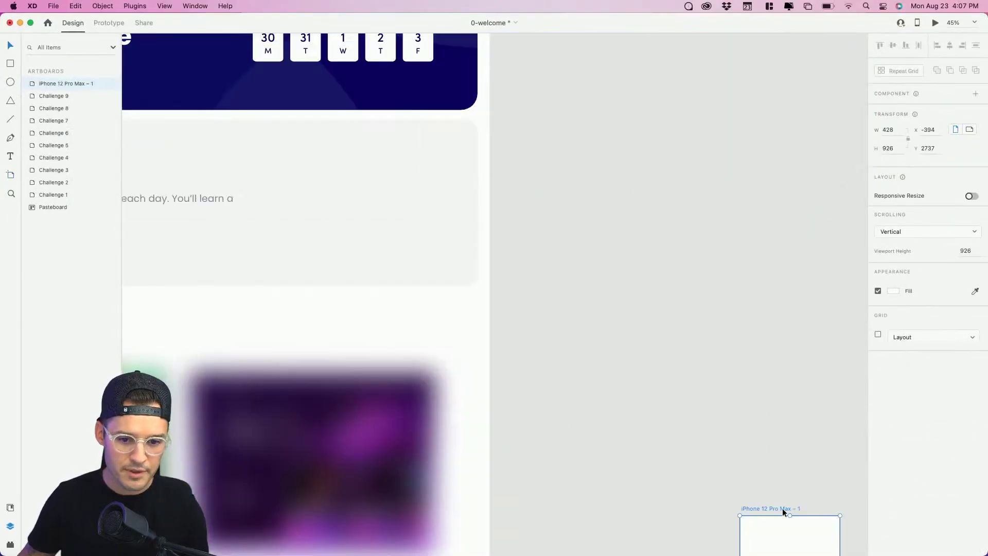
pyautogui.moveTo(785, 511); pyautogui.dragTo(541, 55)
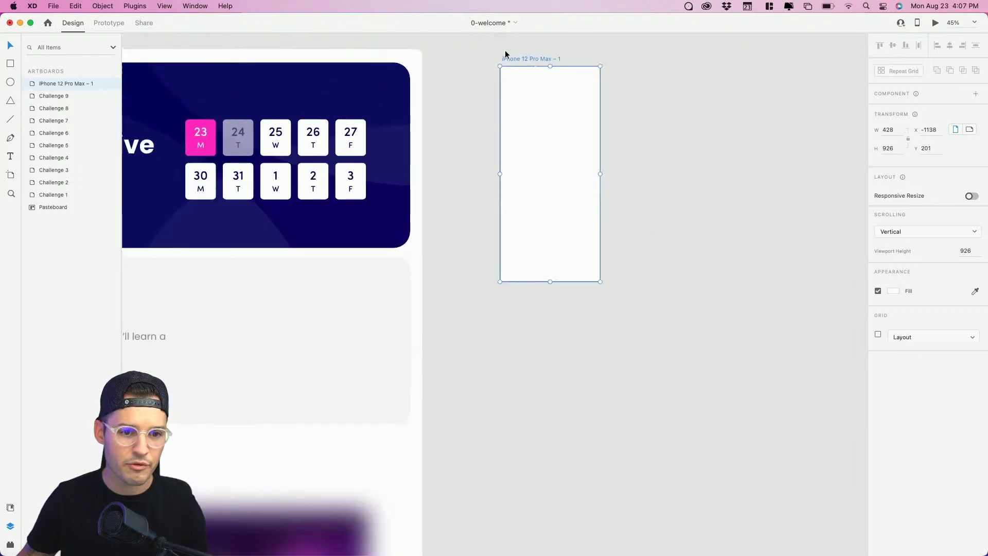
pyautogui.press('z')
pyautogui.moveTo(463, 48); pyautogui.dragTo(690, 345)
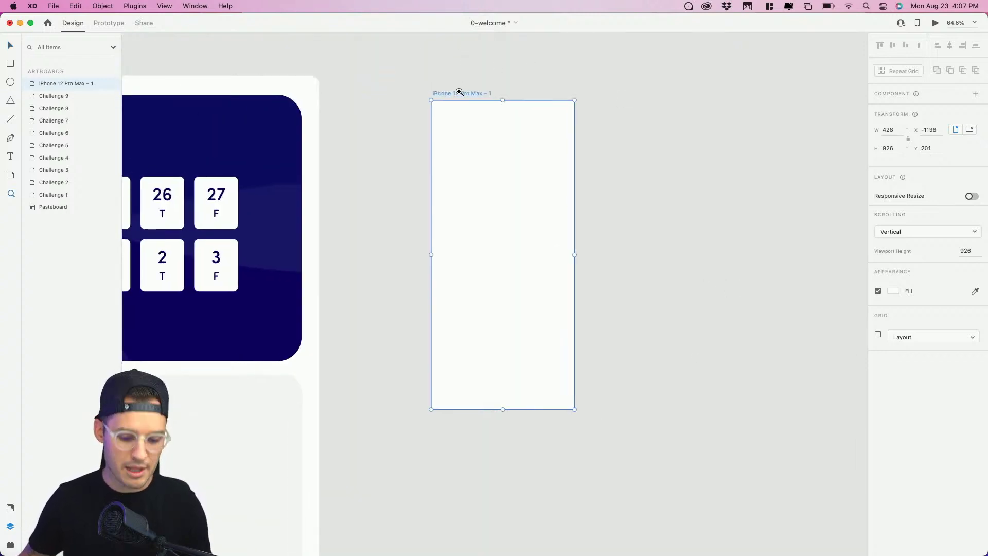
pyautogui.press('v')
pyautogui.moveTo(459, 92); pyautogui.dragTo(471, 69)
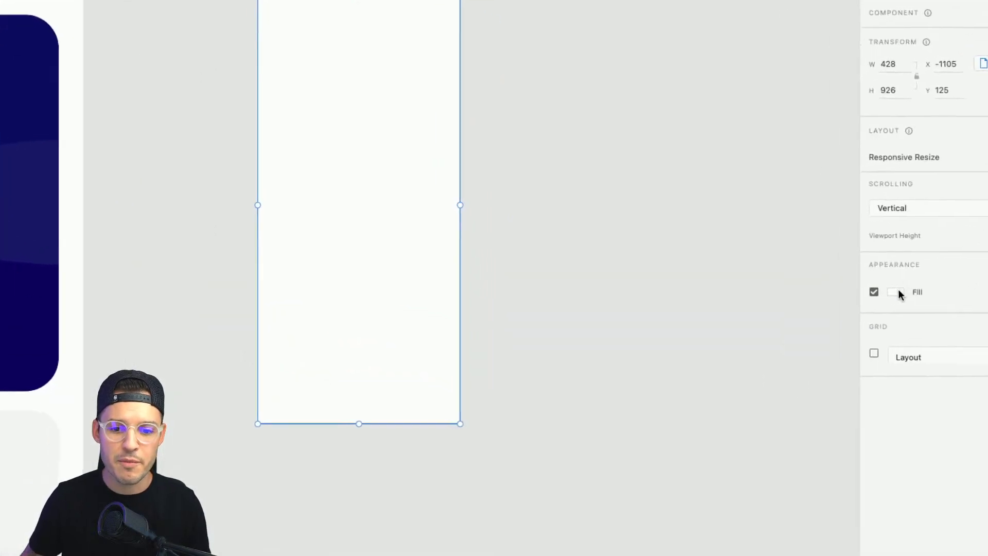
# Fill the iPhone 12 Pro Max artboard with the saved purple swatch #8863EB and deselect it.
pyautogui.click(898, 291)
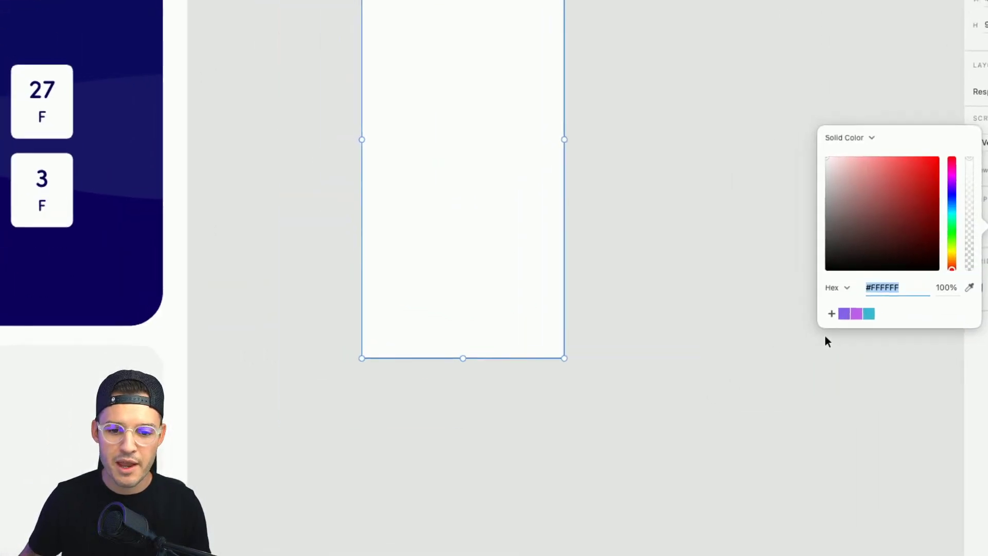
pyautogui.click(844, 314)
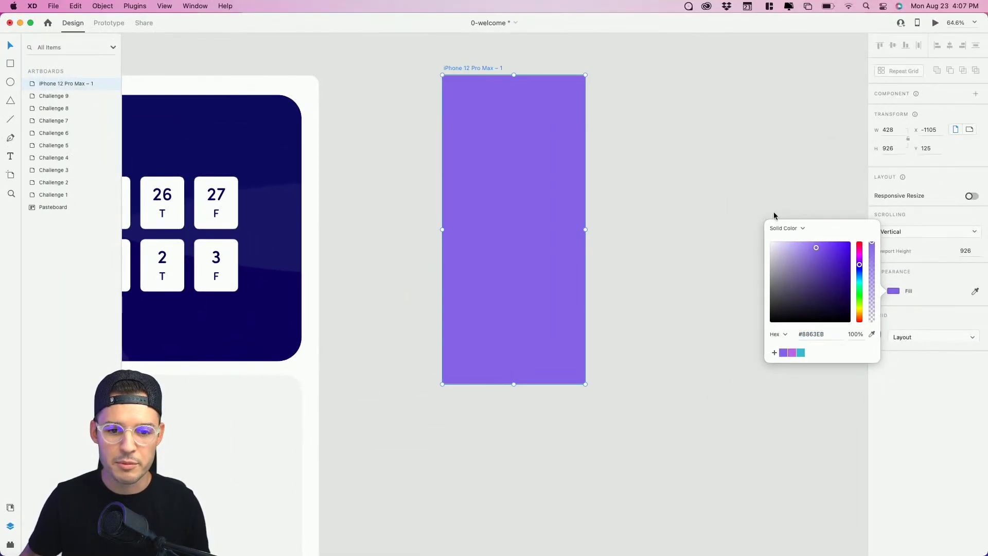
pyautogui.click(774, 212)
pyautogui.hscroll(-2, 742, 206)
pyautogui.scroll(1, 741, 206)
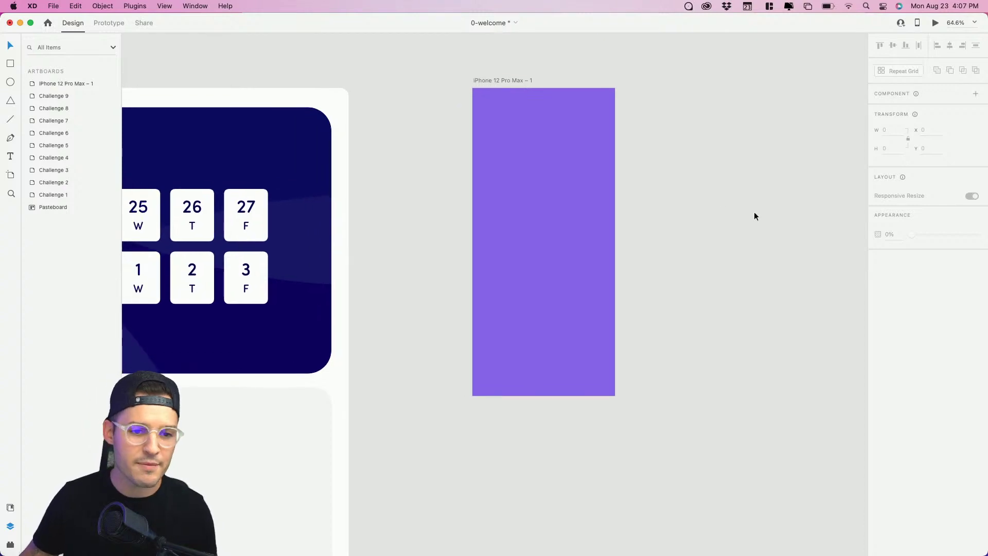
# Rename the purple iPhone 12 Pro Max artboard as Lock screen.
pyautogui.click(508, 83)
pyautogui.doubleClick(53, 83)
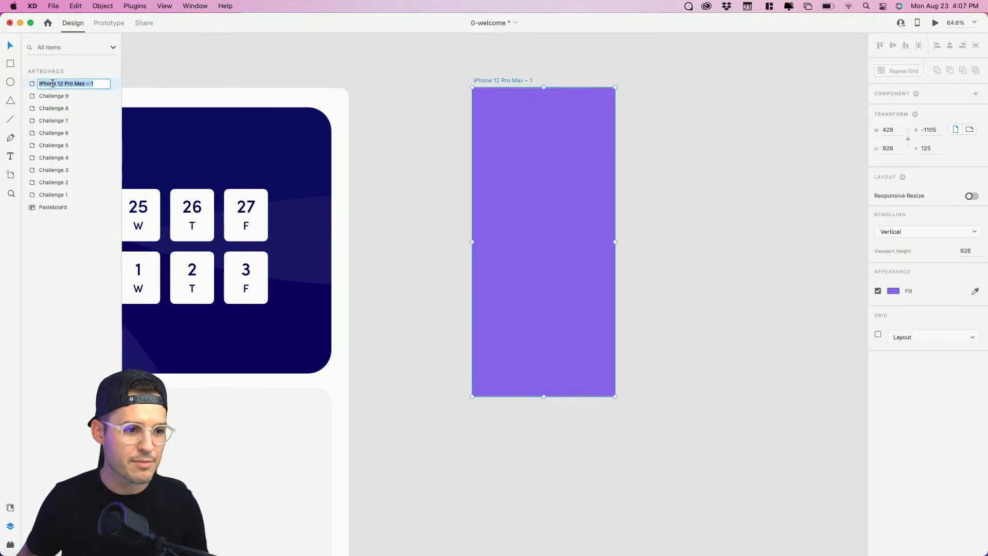
pyautogui.write('Lock screen')
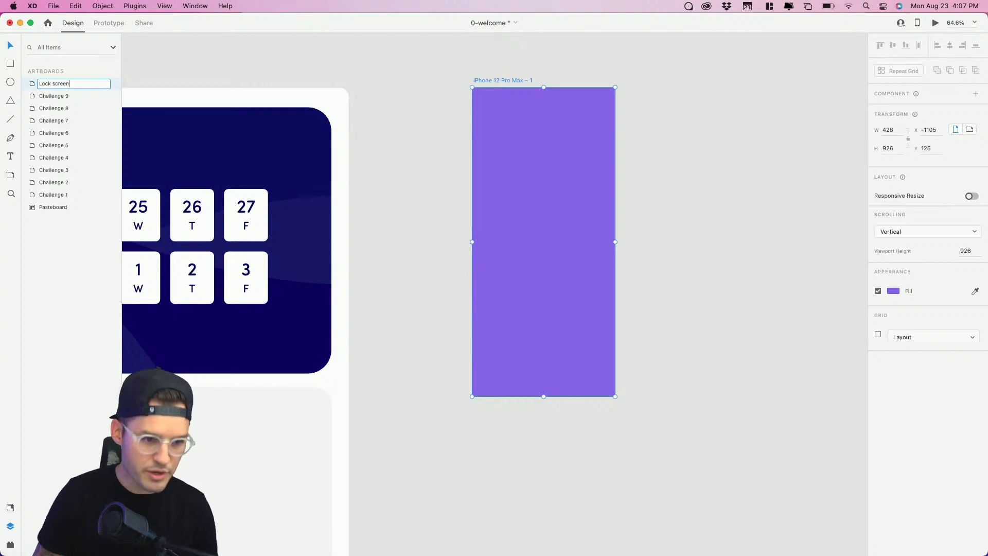
pyautogui.press('Return')
pyautogui.click(405, 88)
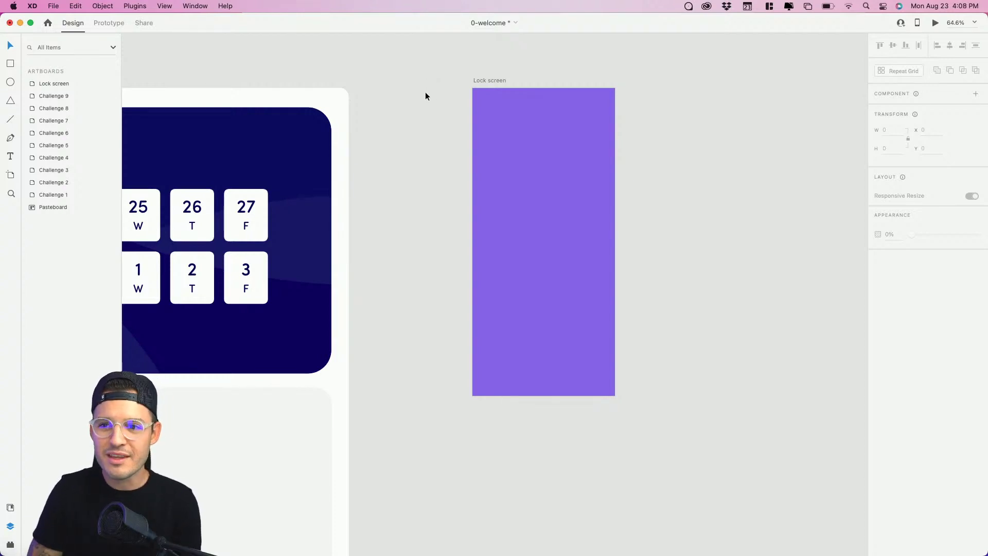
# Check which UI kits can be obtained for the document without choosing one.
pyautogui.moveTo(613, 132); pyautogui.dragTo(629, 138)
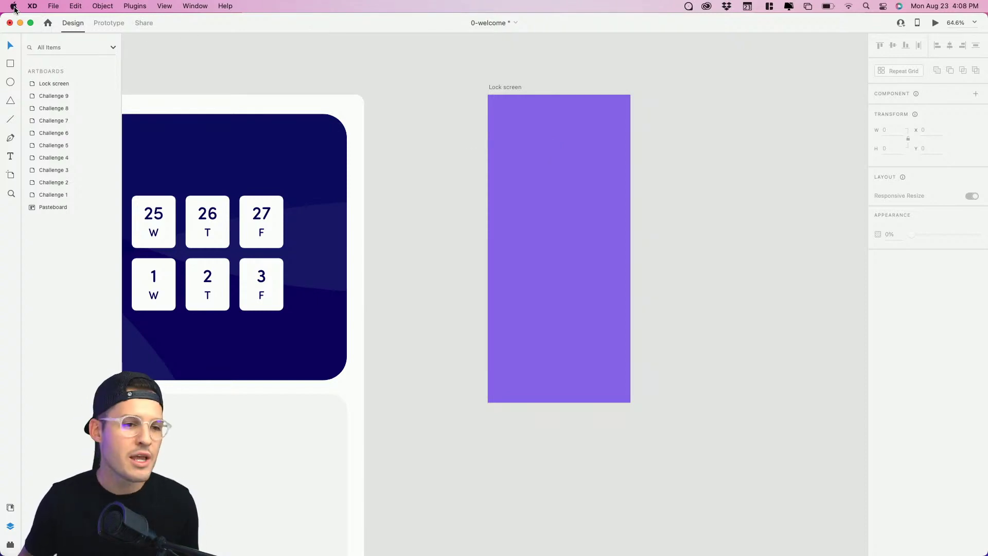
pyautogui.click(53, 6)
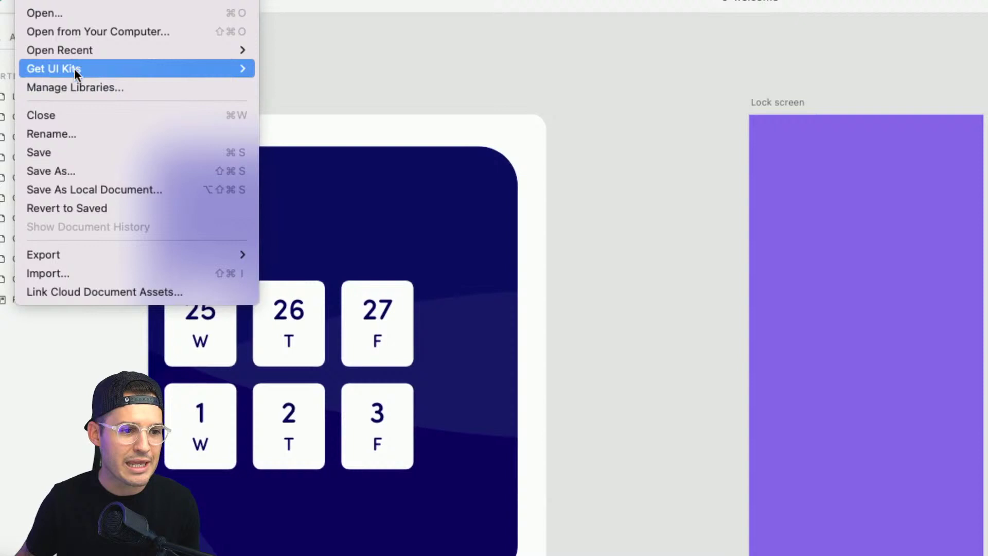
pyautogui.moveTo(74, 69)
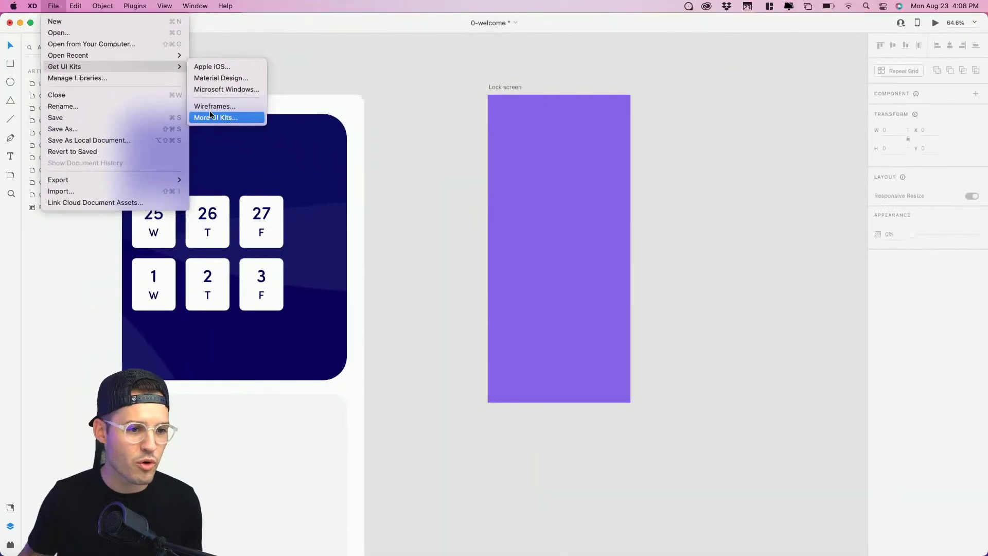
pyautogui.click(292, 60)
# Switch to Chrome and find the iOS 14 and iPadOS 14 XD Kit on the Apple Design Resources page.
pyautogui.press('super+Tab')
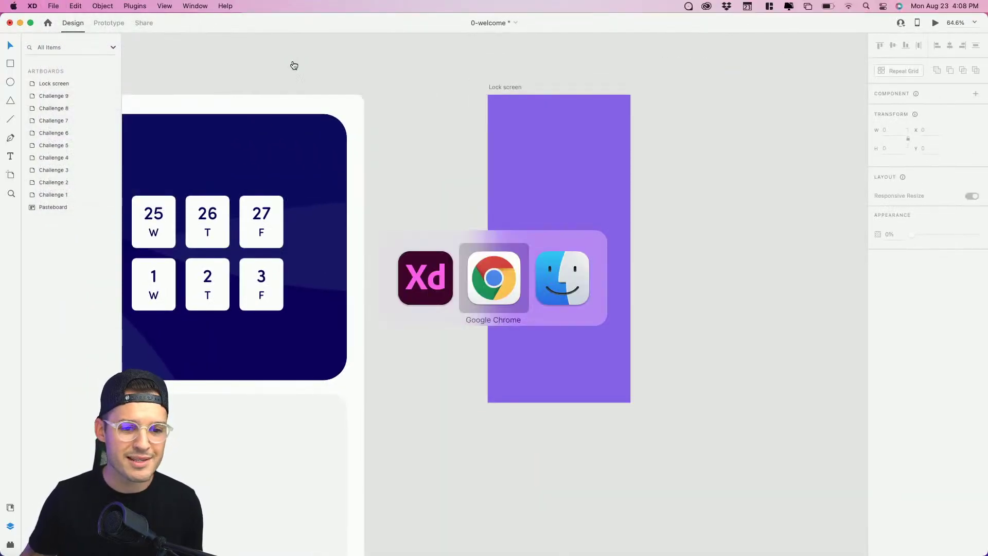
pyautogui.click(448, 28)
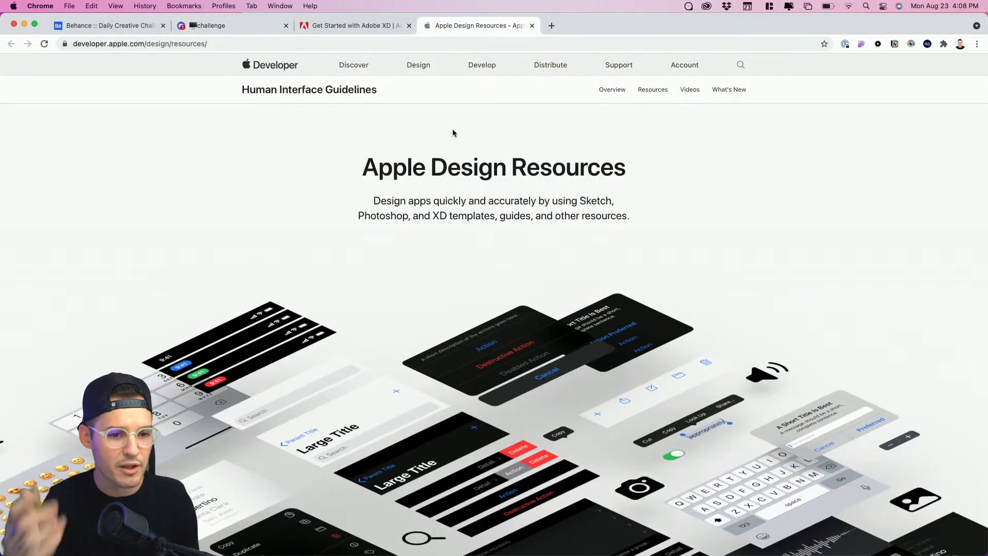
pyautogui.scroll(-10, 512, 273)
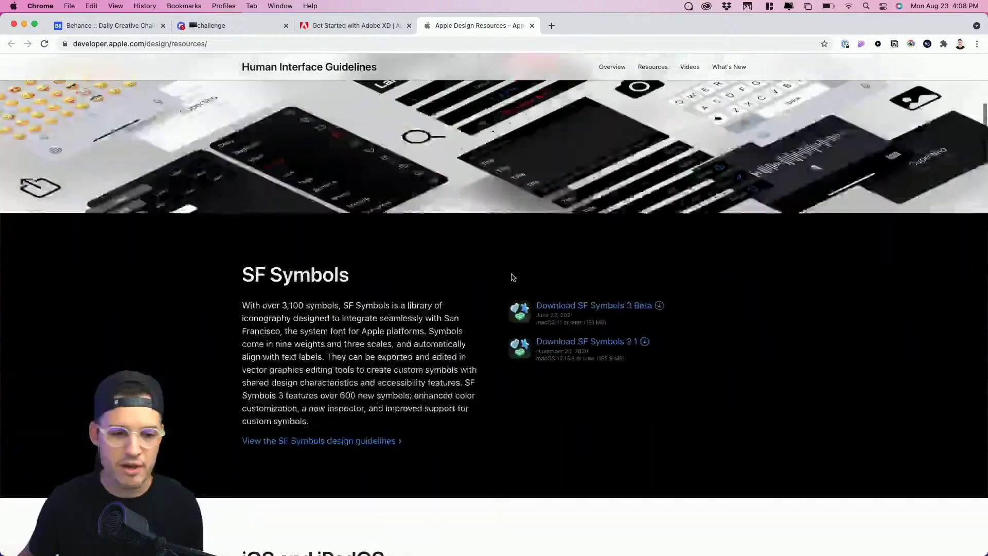
pyautogui.scroll(-5, 512, 278)
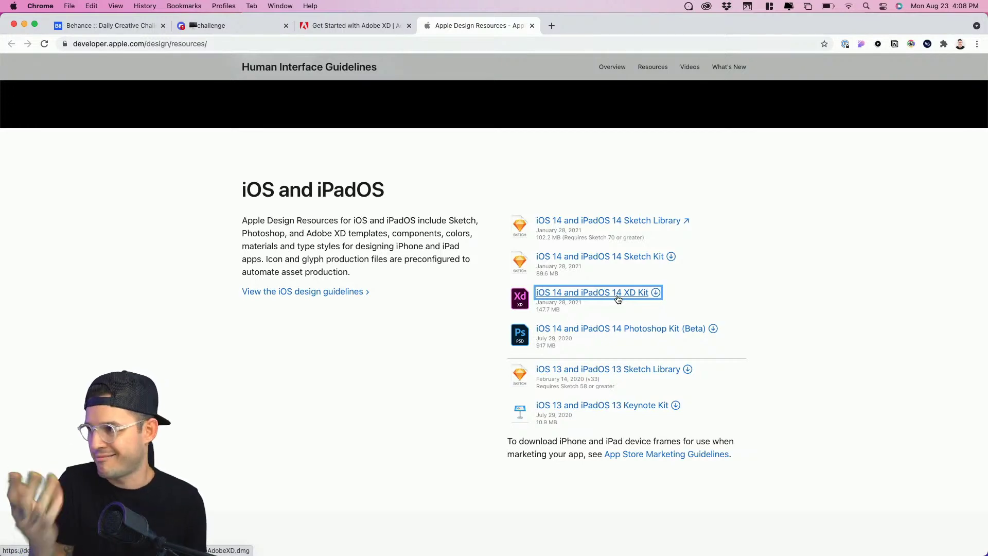
# Switch to the iPhone Design Templates + Components + Guides file in Adobe XD, zoom in on its Cover artboard and display its layers.
pyautogui.press('super+Tab')
pyautogui.press('Escape')
pyautogui.hotkey('ctrl', 'Up')
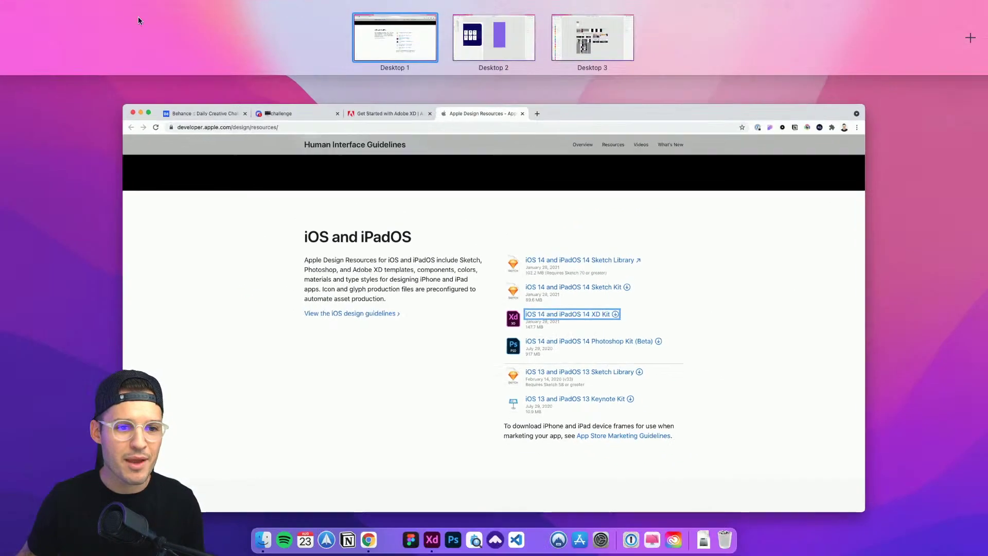
pyautogui.click(628, 44)
pyautogui.moveTo(270, 86); pyautogui.dragTo(486, 294)
pyautogui.moveTo(293, 115); pyautogui.dragTo(418, 200)
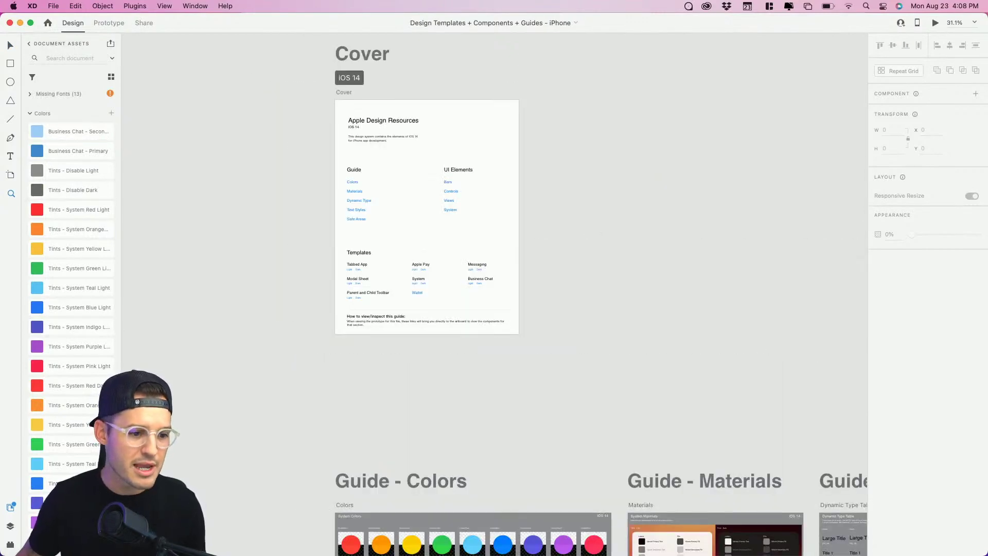
pyautogui.click(11, 527)
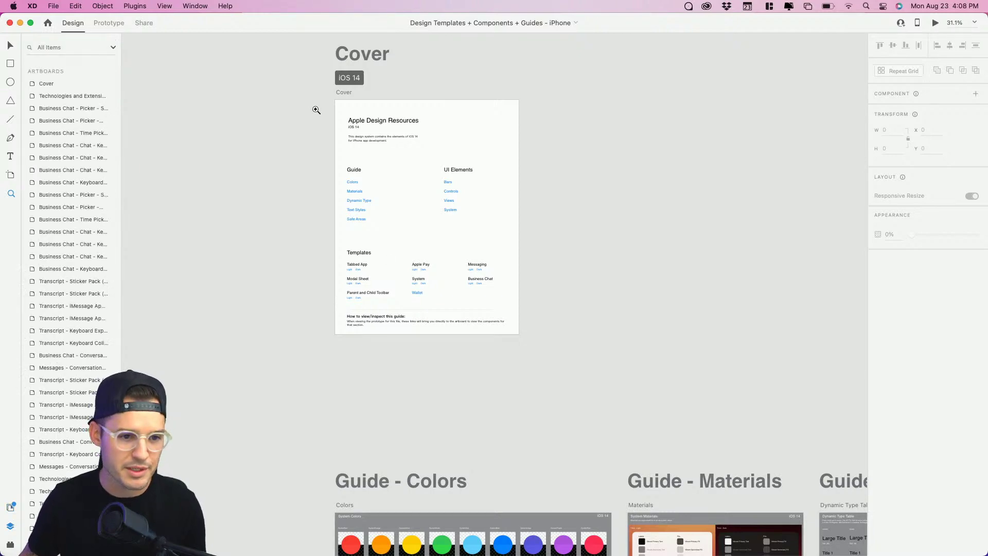
# Look through the kit's cover, guide and design template artboards, ending with a closer view of the System notification screens.
pyautogui.moveTo(342, 131); pyautogui.dragTo(525, 327)
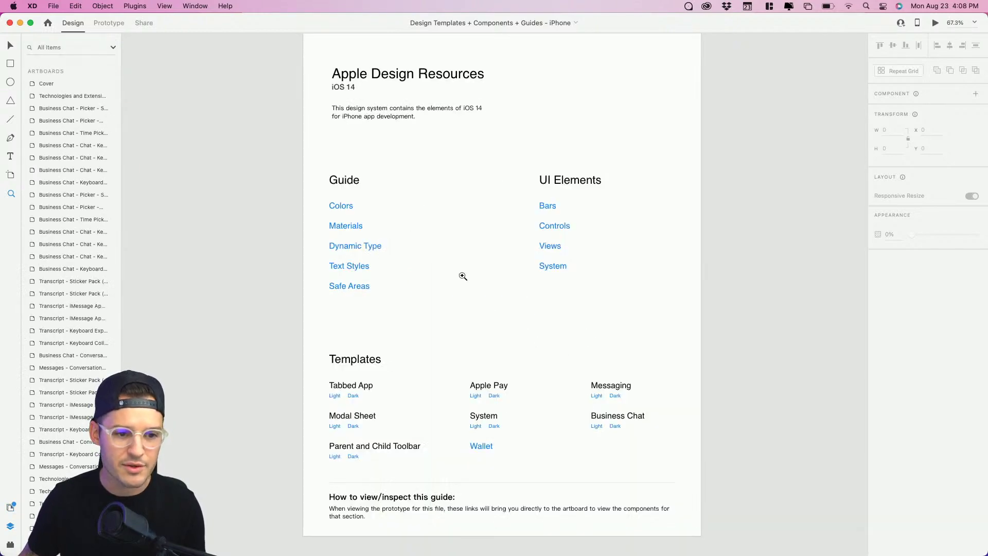
pyautogui.scroll(-15, 470, 276)
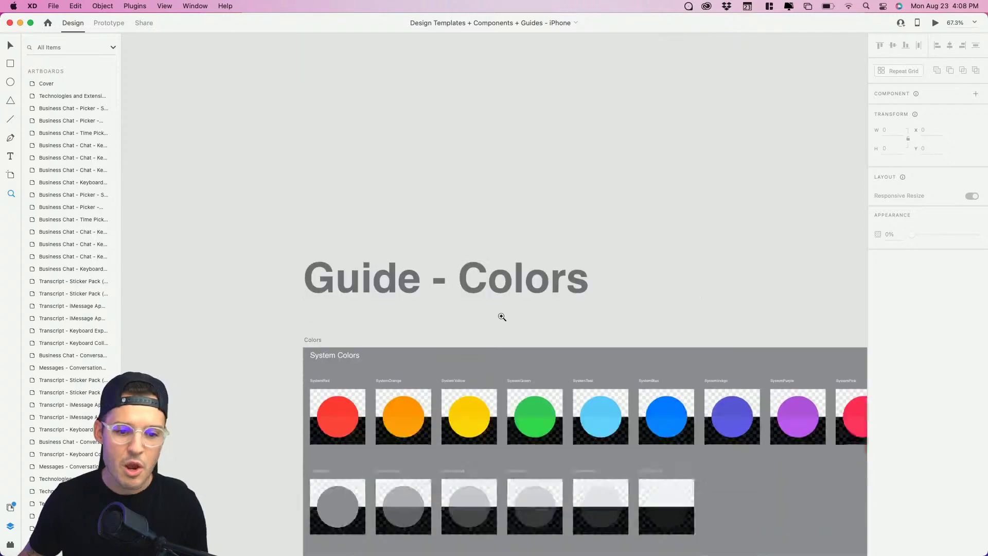
pyautogui.press('super+minus')
pyautogui.press('super+minus')
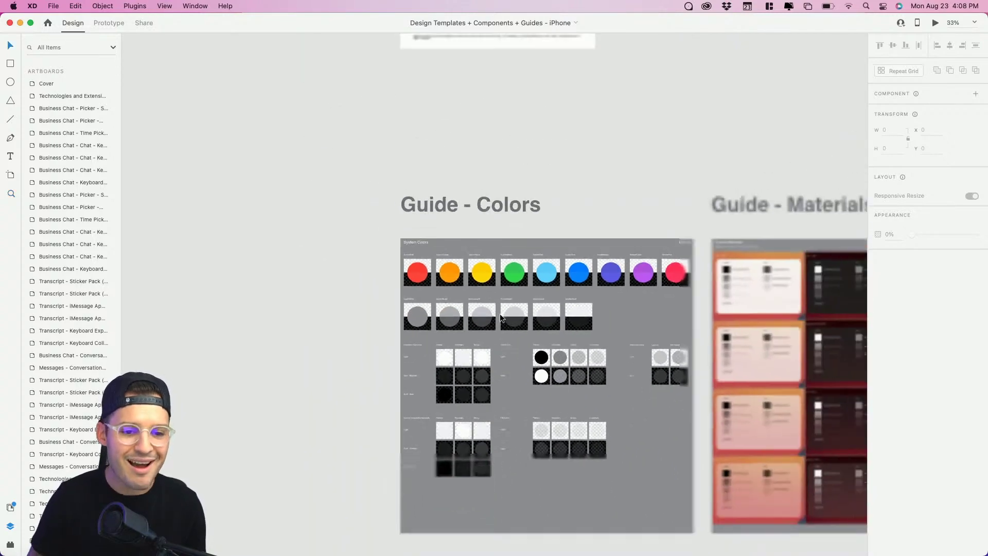
pyautogui.hscroll(10, 593, 408)
pyautogui.hscroll(5, 427, 290)
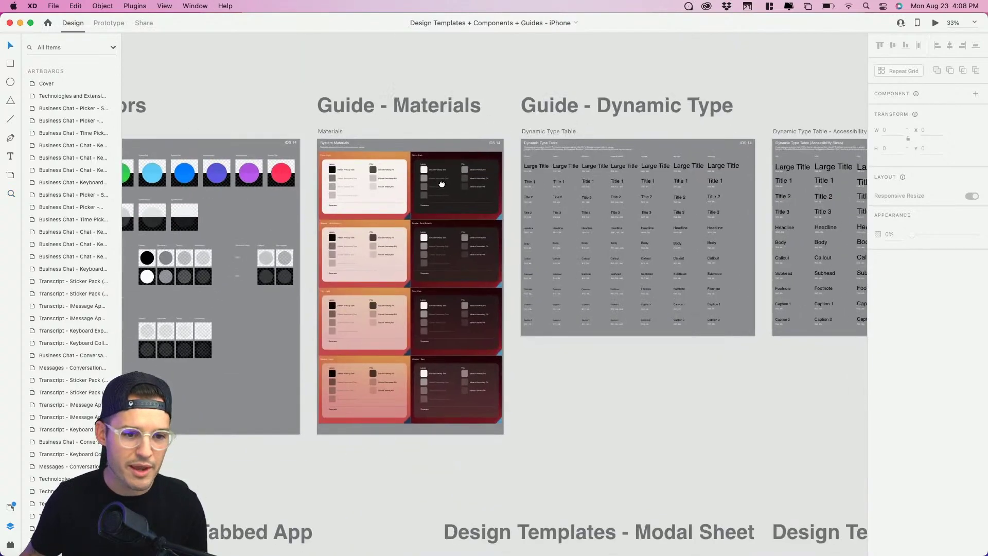
pyautogui.scroll(-15, 428, 290)
pyautogui.hscroll(-8, 391, 219)
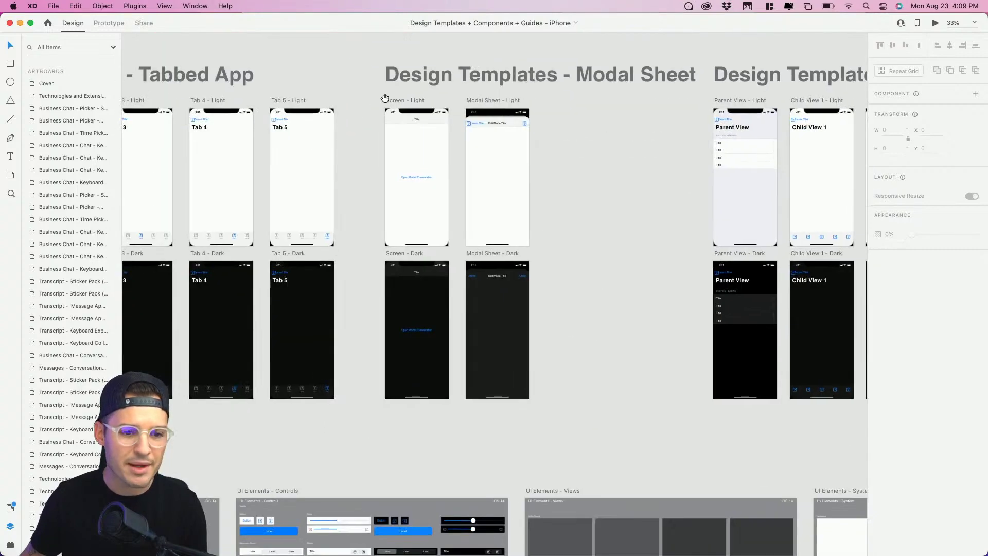
pyautogui.moveTo(499, 163); pyautogui.dragTo(619, 150)
pyautogui.moveTo(624, 360); pyautogui.dragTo(190, 146)
pyautogui.moveTo(757, 273); pyautogui.dragTo(294, 276)
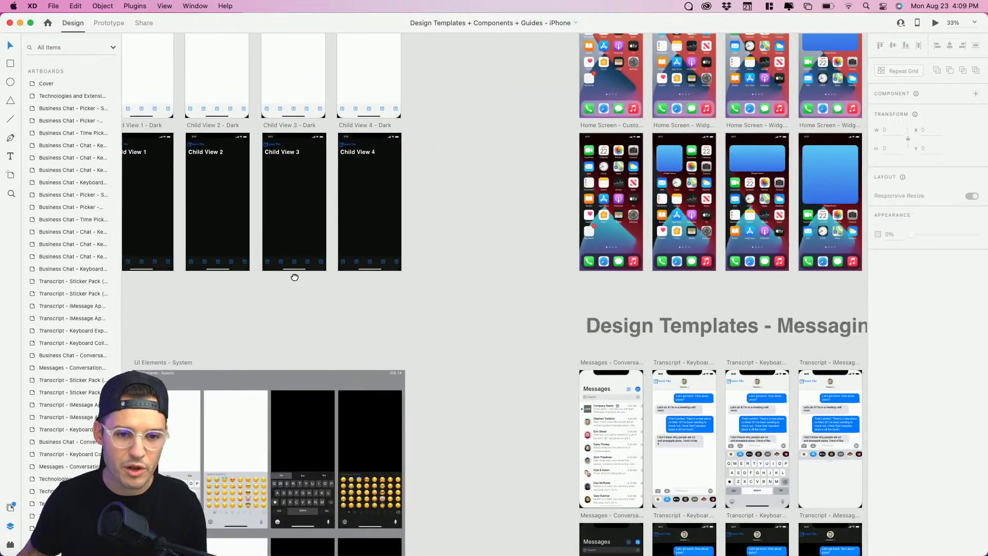
pyautogui.moveTo(599, 242); pyautogui.dragTo(396, 296)
pyautogui.moveTo(733, 129); pyautogui.dragTo(509, 236)
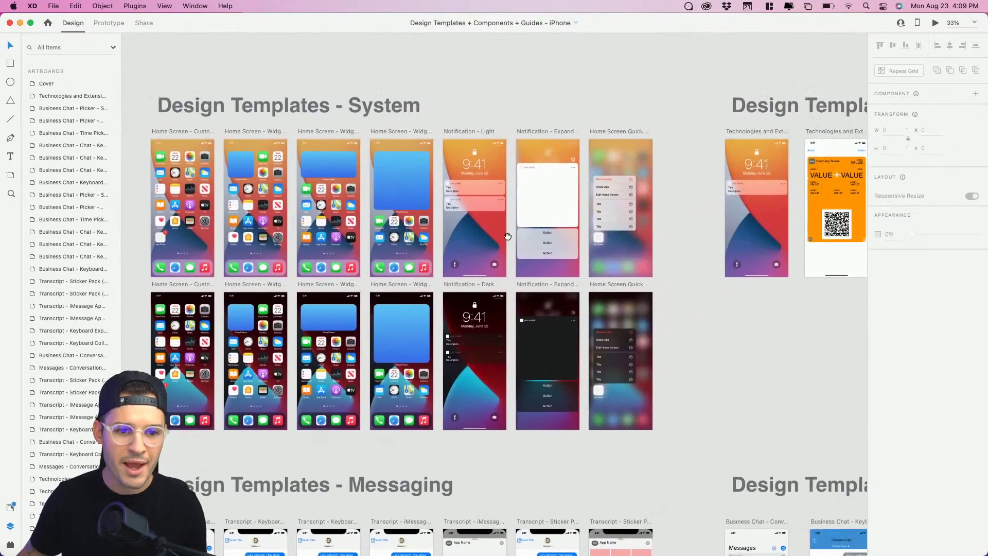
pyautogui.moveTo(452, 150); pyautogui.dragTo(531, 279)
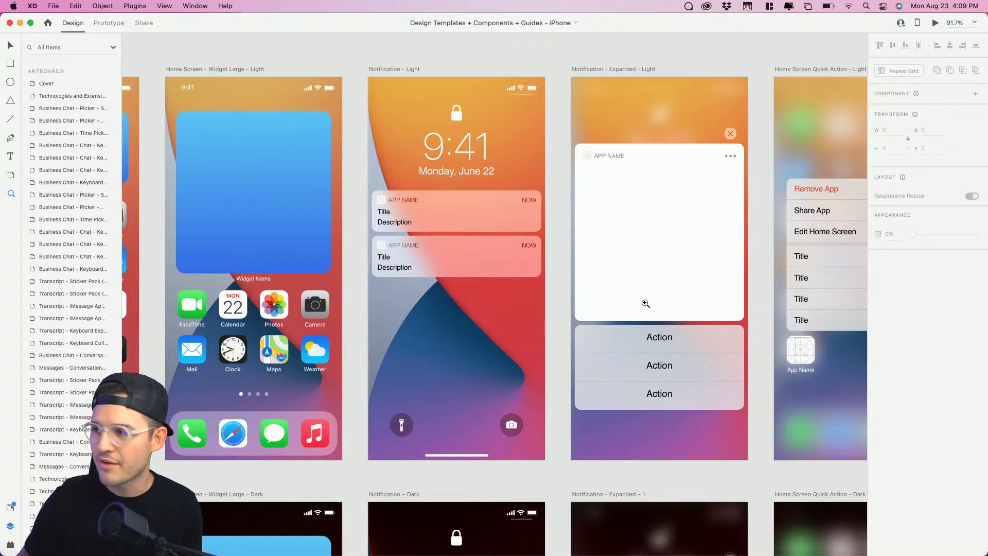
# Select the lock screen template group on the Notification - Light artboard and check its contents by hiding and showing it.
pyautogui.press('v')
pyautogui.click(449, 206)
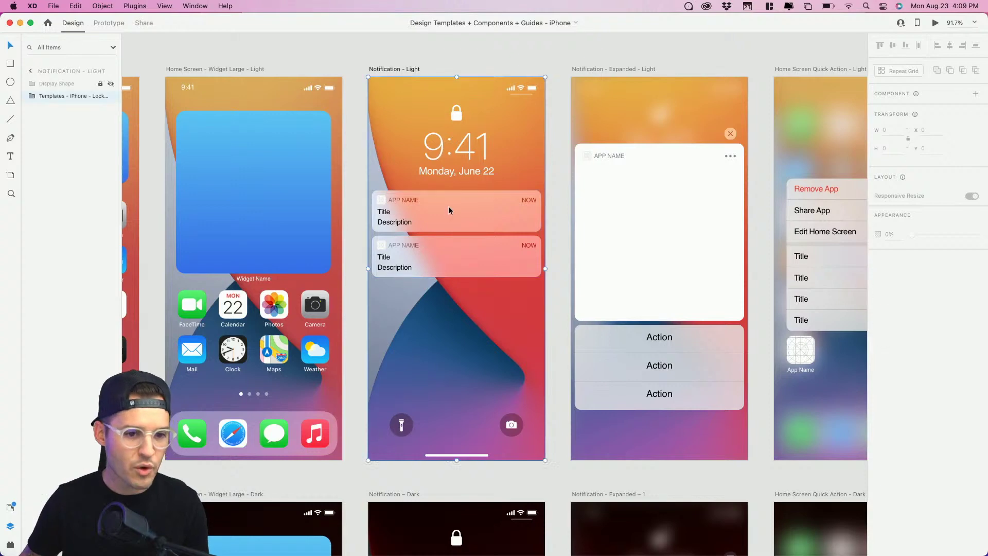
pyautogui.click(110, 96)
pyautogui.click(111, 96)
pyautogui.click(111, 96)
pyautogui.click(110, 97)
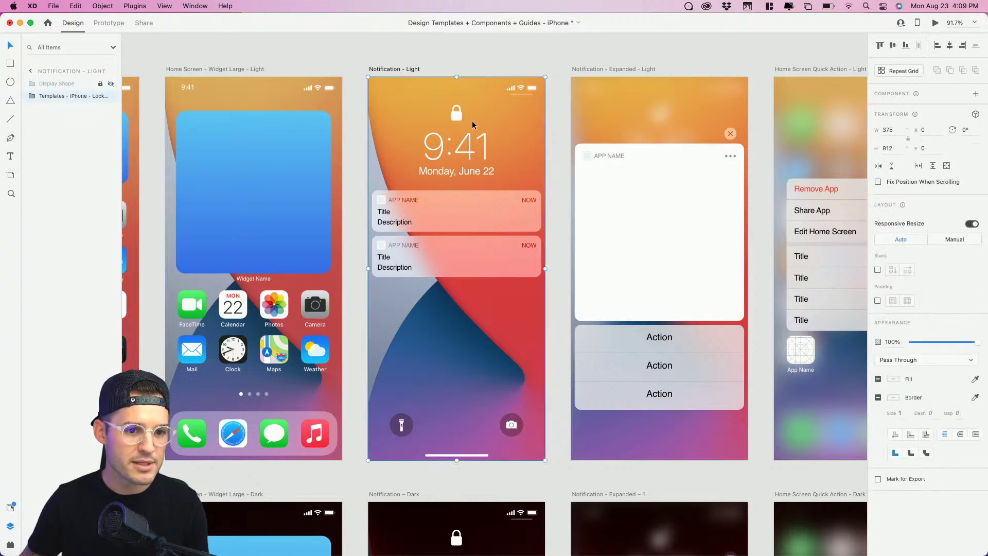
# Undo the trial move of the lock screen template group and copy it onto the Lock screen artboard in the 0-welcome document.
pyautogui.moveTo(472, 125); pyautogui.dragTo(471, 164)
pyautogui.press('super+z')
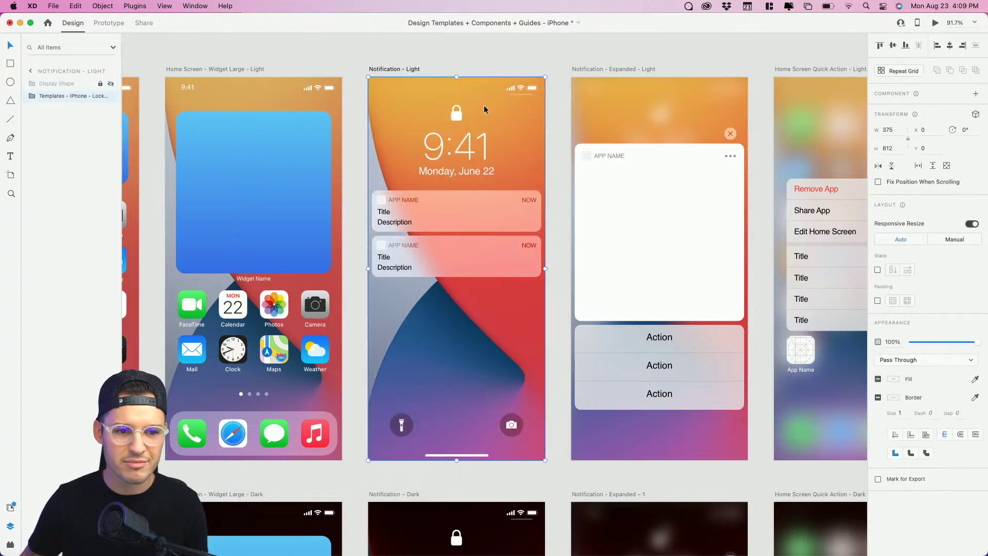
pyautogui.hscroll(3, 413, 132)
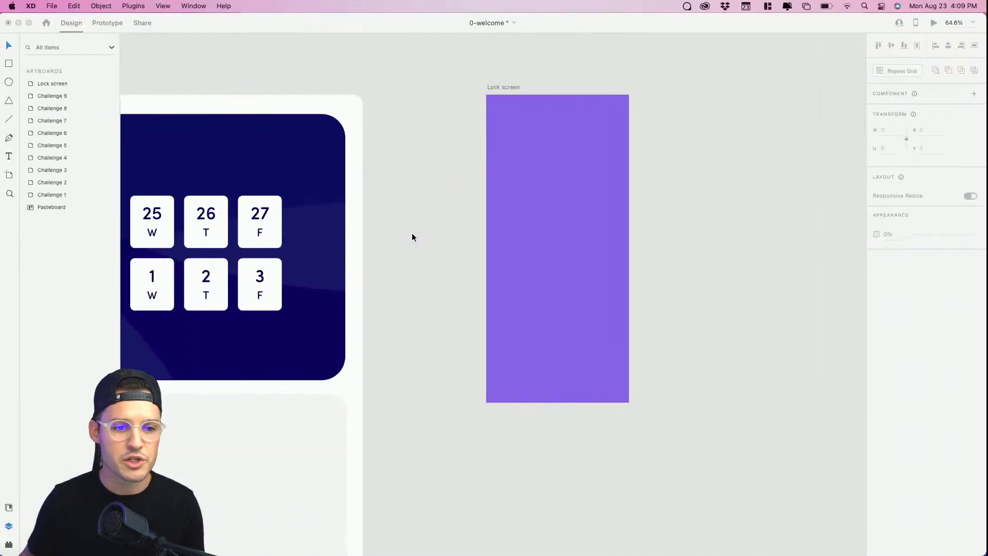
pyautogui.press('super+v')
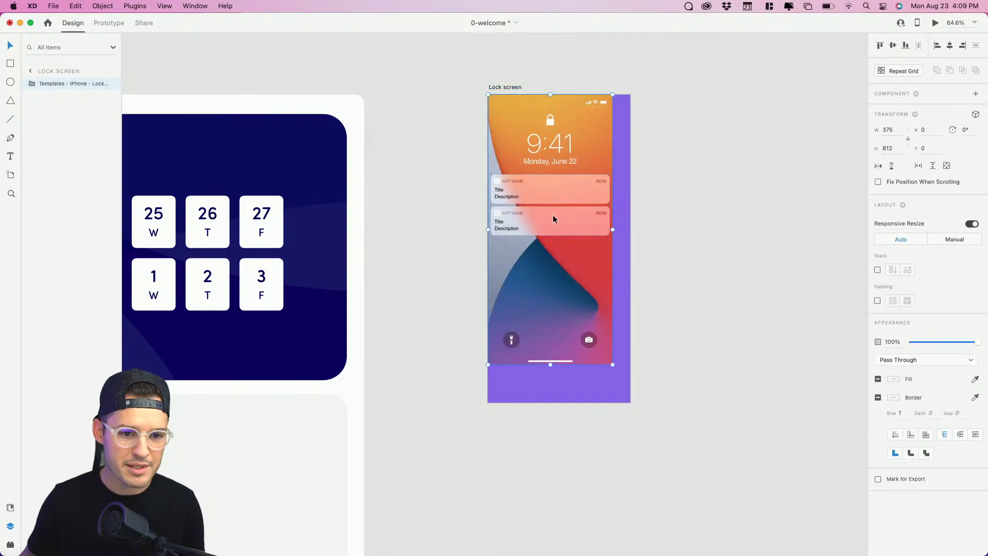
# Enlarge the pasted lock screen template to fill the whole Lock screen artboard, about 428 × 927.
pyautogui.hscroll(3, 472, 80)
pyautogui.scroll(1, 473, 80)
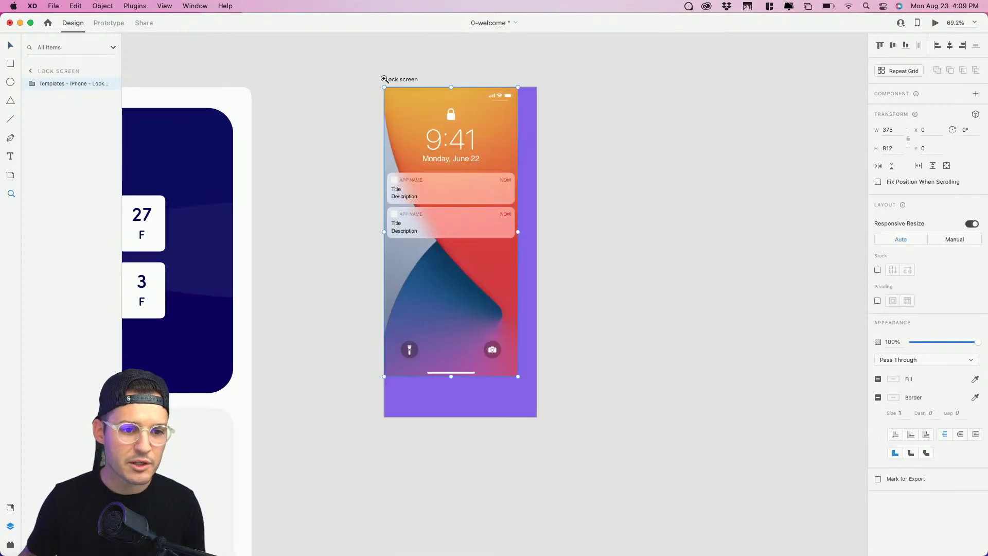
pyautogui.moveTo(384, 79); pyautogui.dragTo(622, 315)
pyautogui.scroll(-1, 612, 296)
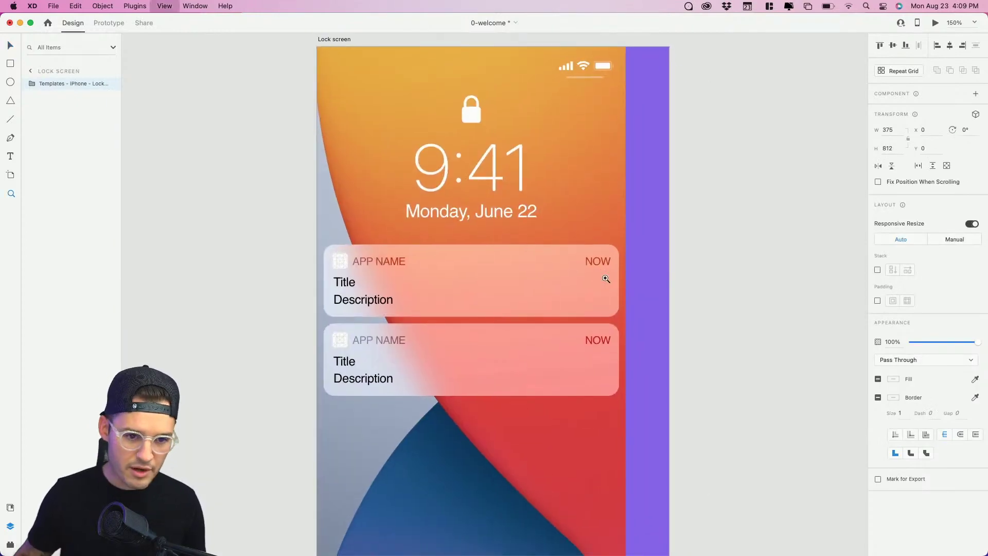
pyautogui.scroll(-5, 606, 279)
pyautogui.moveTo(606, 279); pyautogui.dragTo(534, 147)
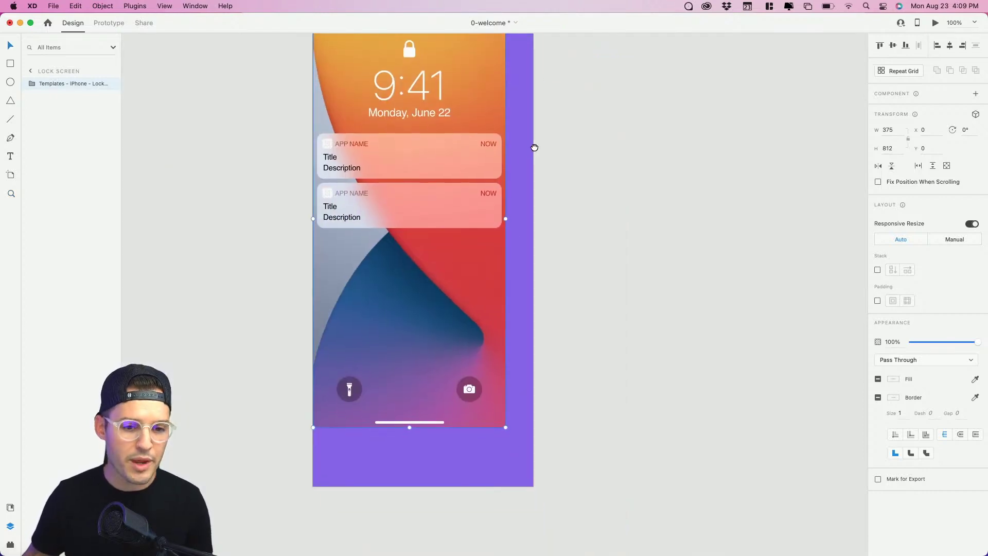
pyautogui.moveTo(505, 426); pyautogui.dragTo(532, 484)
pyautogui.click(582, 366)
pyautogui.scroll(2, 628, 307)
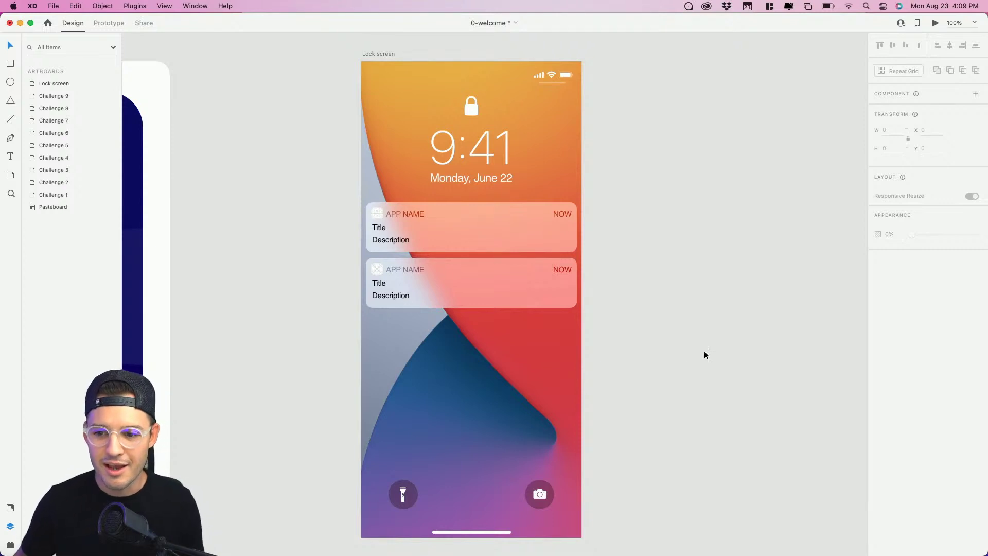
# Delete the Wallpaper mask group from the template so the artboard's purple fill serves as the background.
pyautogui.moveTo(661, 313); pyautogui.dragTo(709, 318)
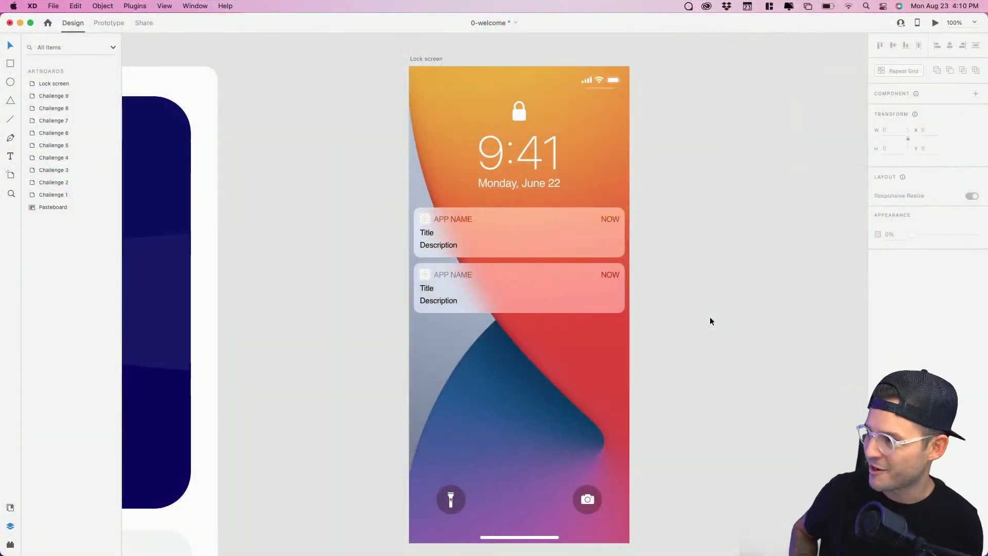
pyautogui.hscroll(1, 710, 317)
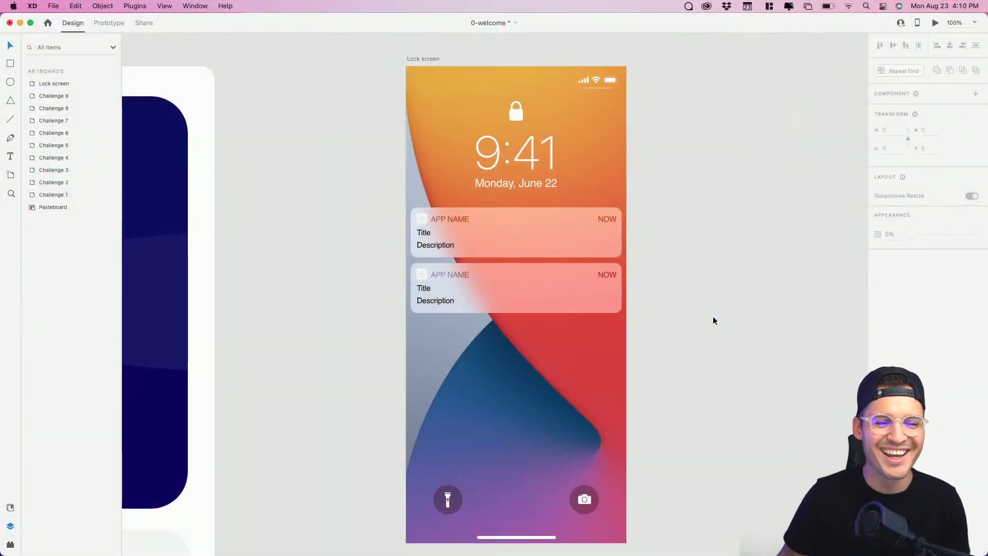
pyautogui.doubleClick(416, 123)
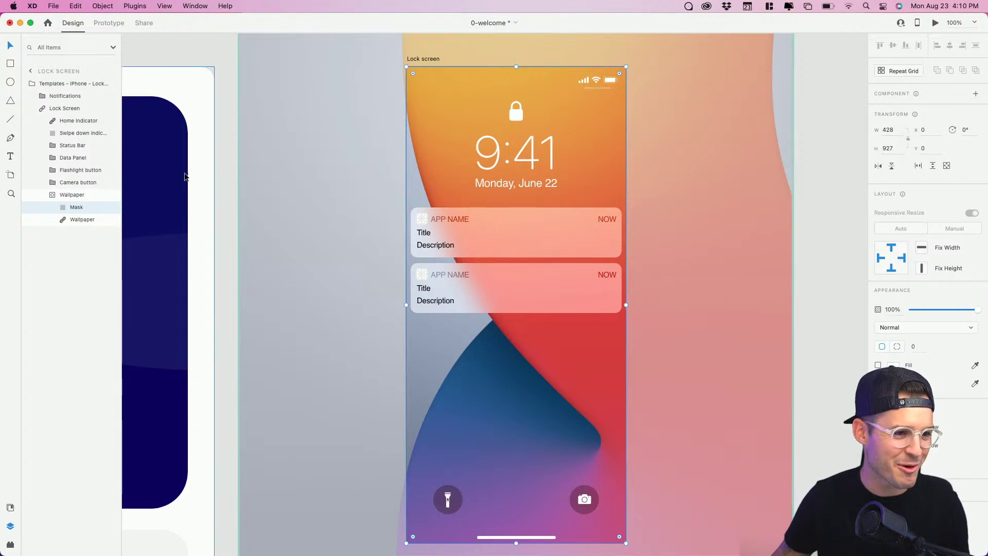
pyautogui.click(85, 199)
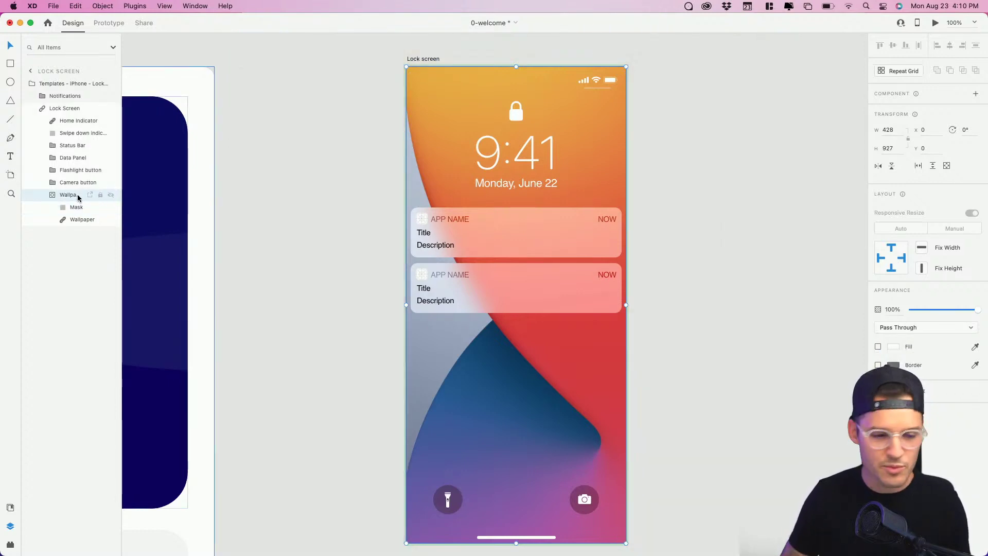
pyautogui.press('Delete')
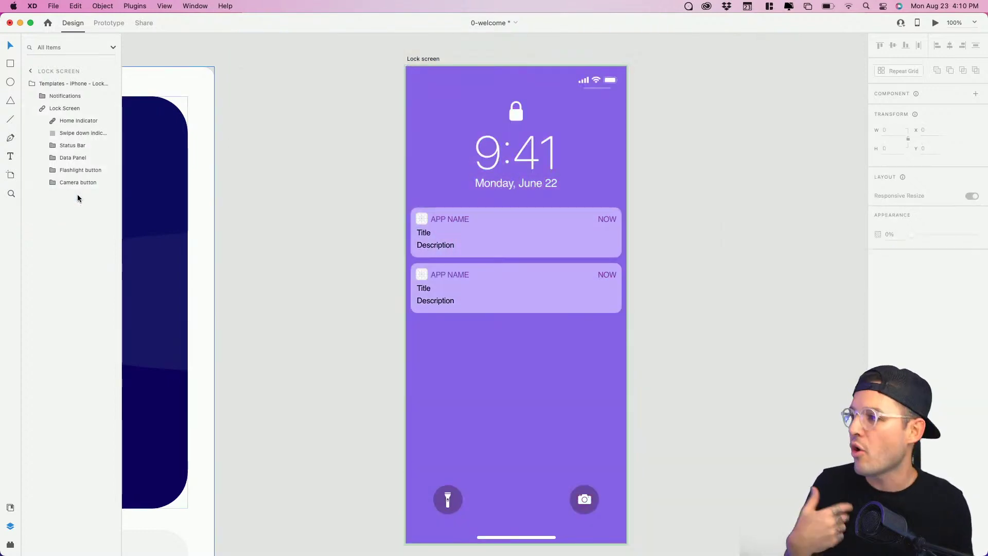
pyautogui.click(320, 177)
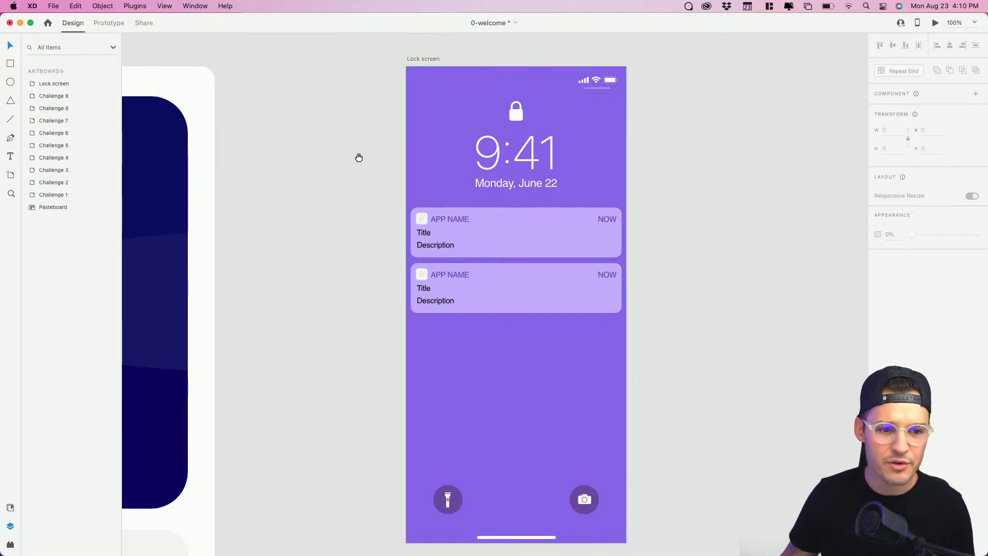
# Delete the second notification card from the Notifications group on the Lock screen artboard.
pyautogui.moveTo(359, 158); pyautogui.dragTo(353, 162)
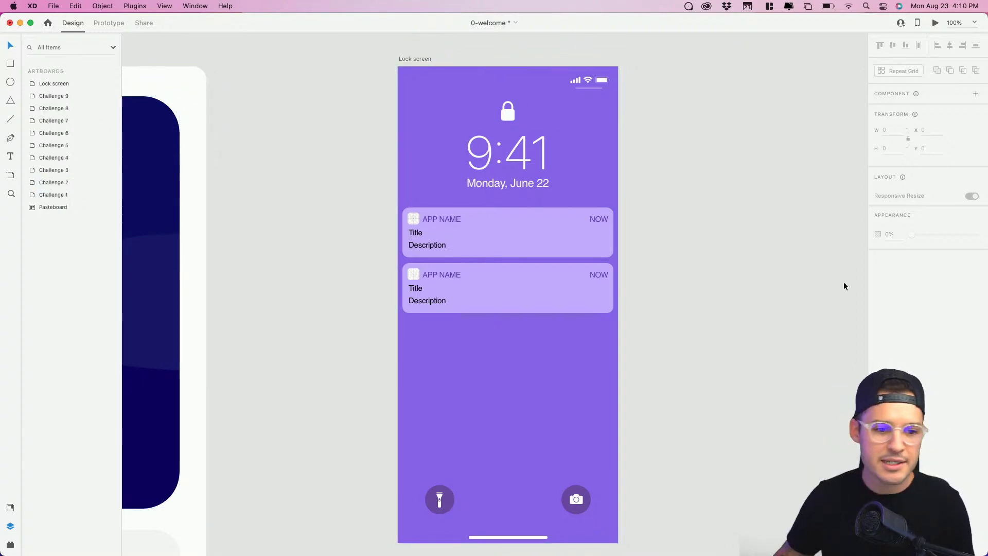
pyautogui.click(502, 286)
pyautogui.doubleClick(502, 286)
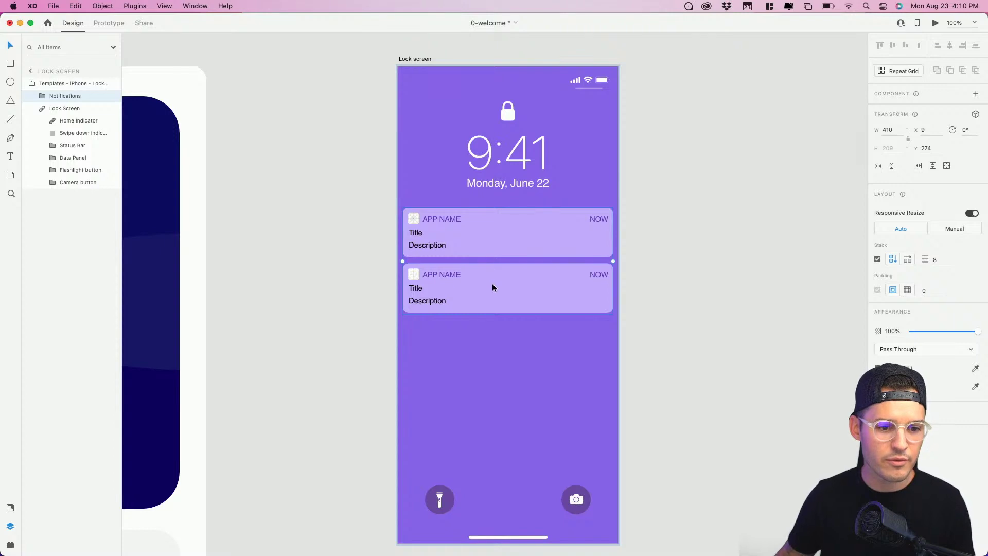
pyautogui.doubleClick(493, 284)
pyautogui.press('BackSpace')
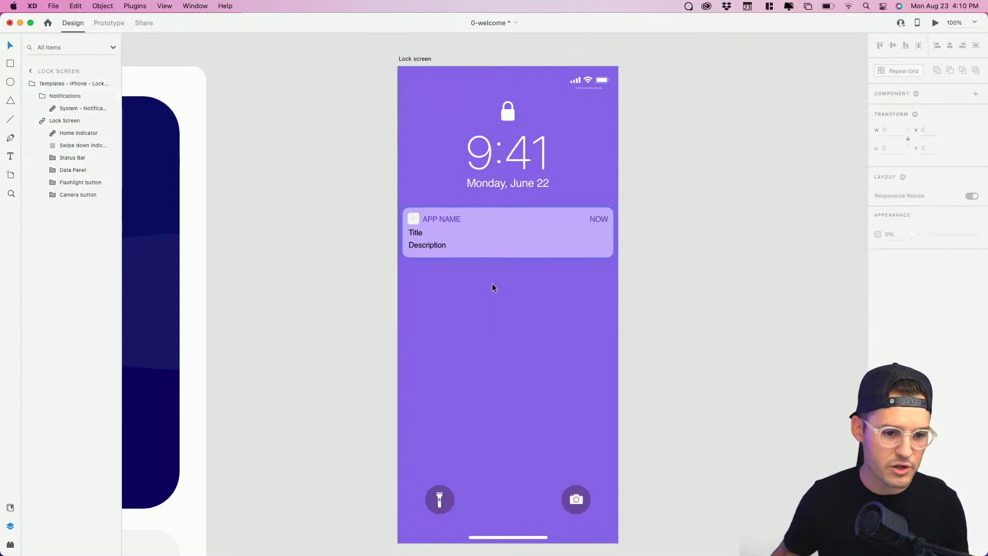
# Select the remaining notification component, review the document assets for the kit's linked components, and return to the layers.
pyautogui.click(486, 227)
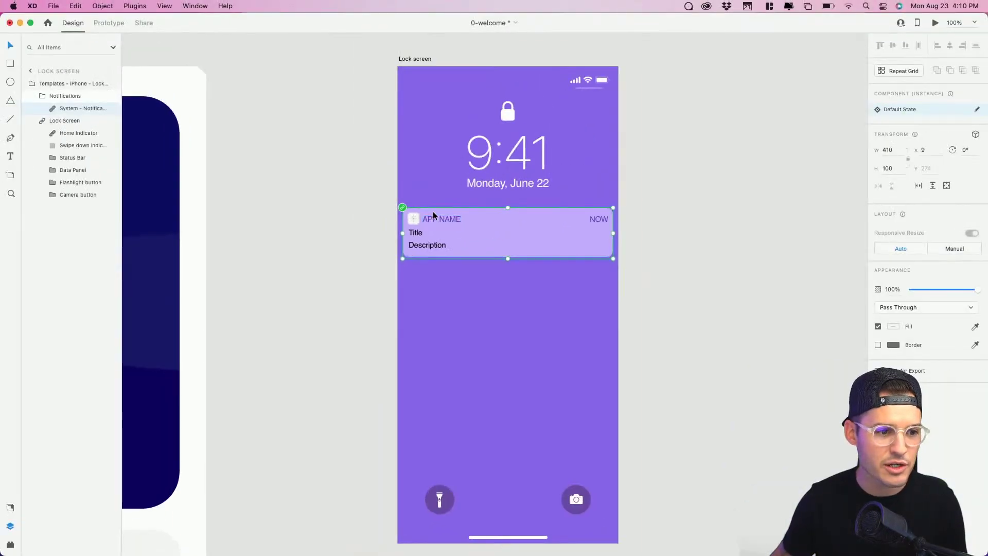
pyautogui.click(11, 508)
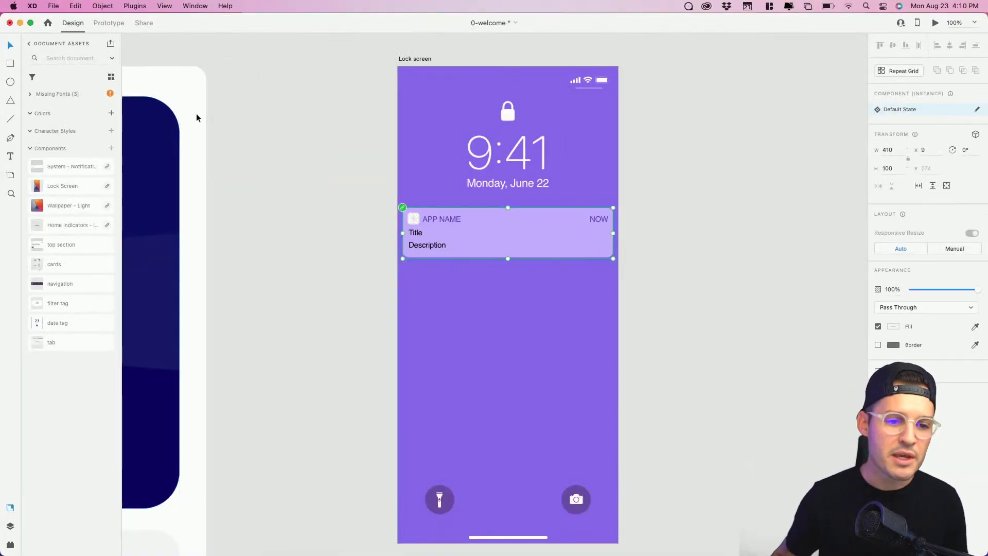
pyautogui.click(529, 163)
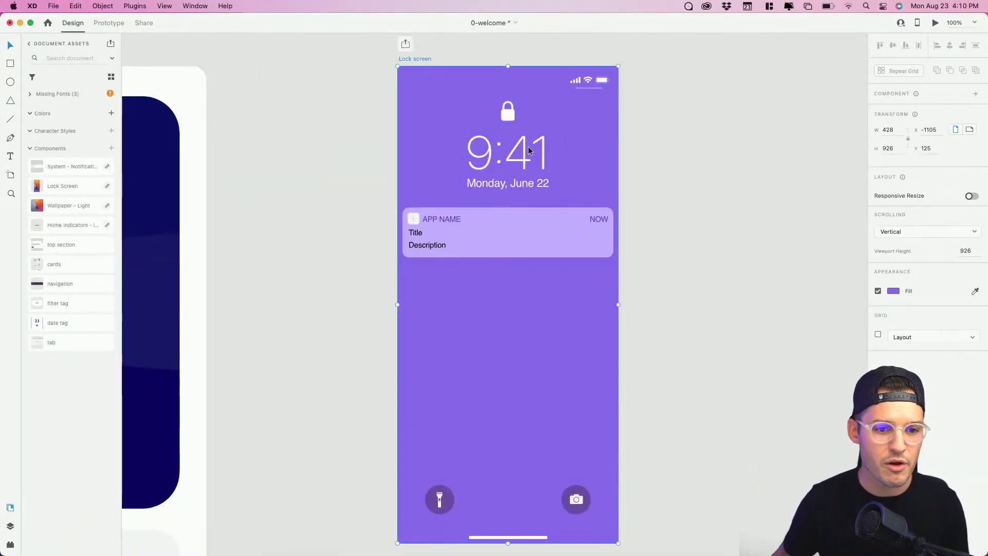
pyautogui.click(10, 526)
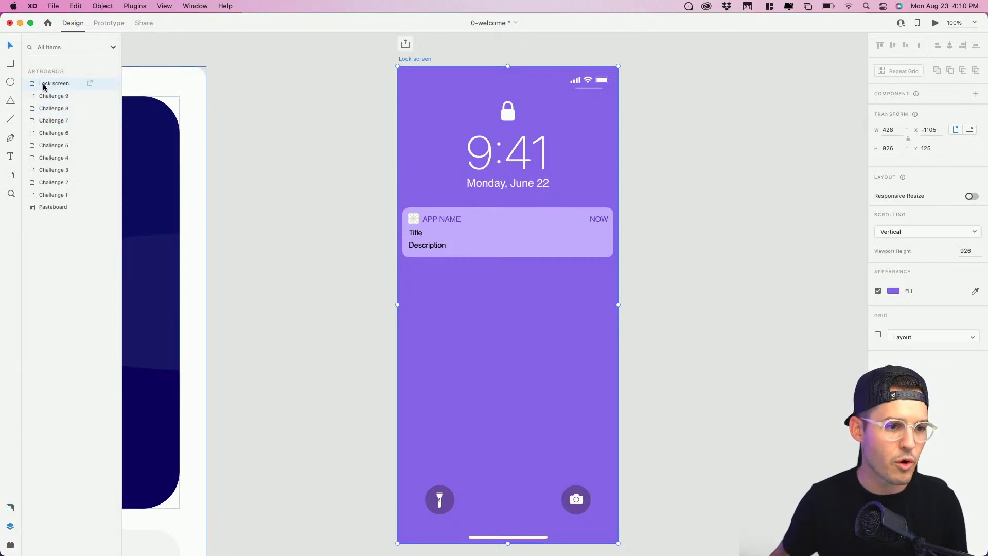
# Open the Lock screen artboard's layers and hide the Notifications group.
pyautogui.click(467, 216)
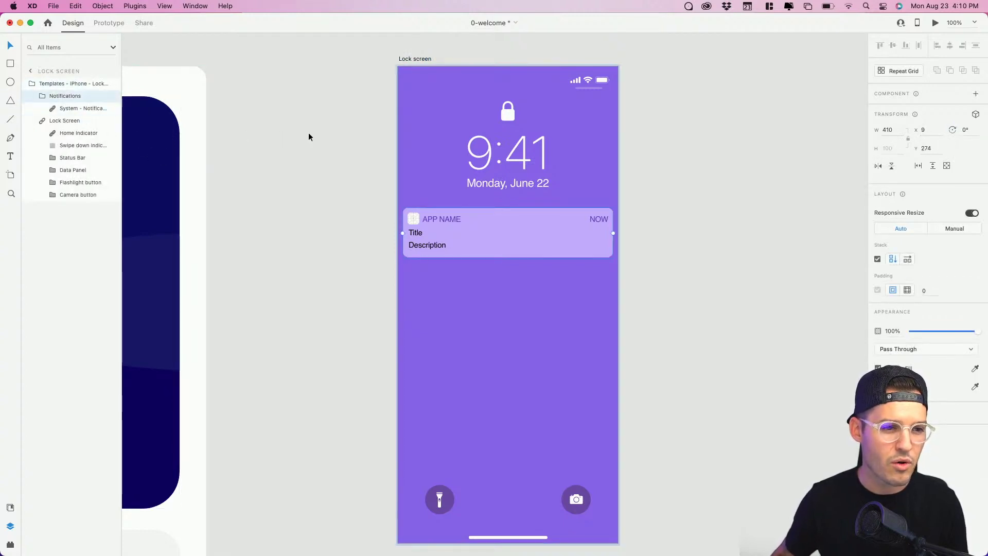
pyautogui.click(409, 59)
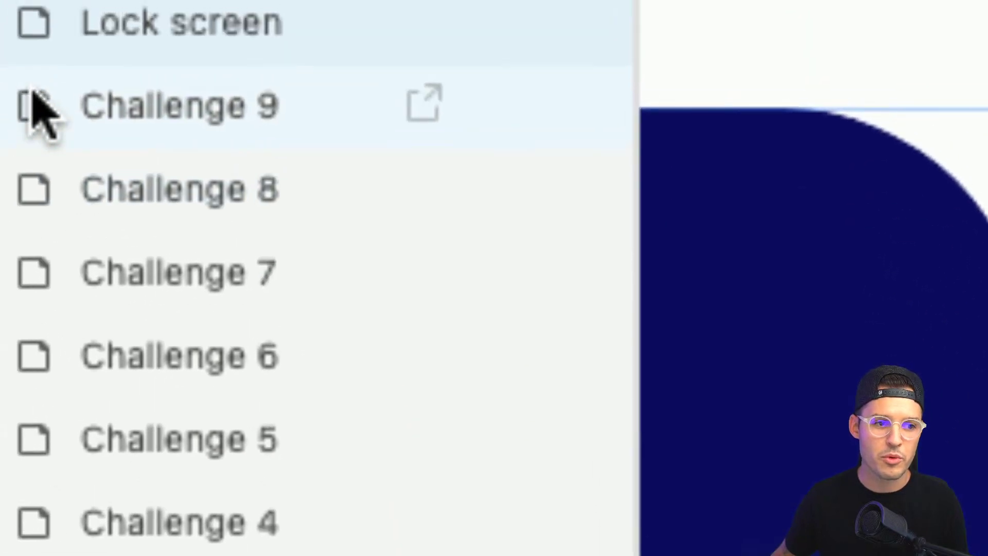
pyautogui.click(32, 82)
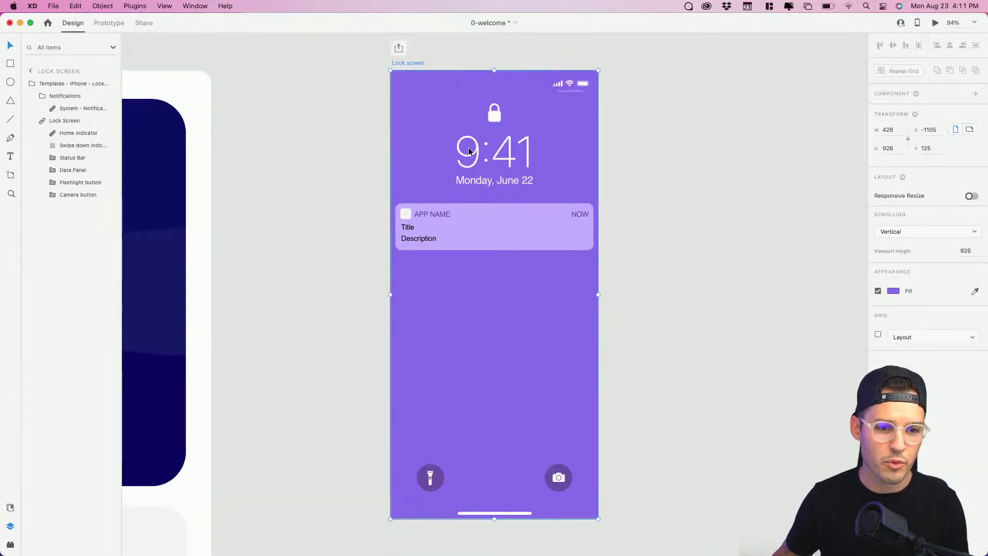
pyautogui.click(71, 97)
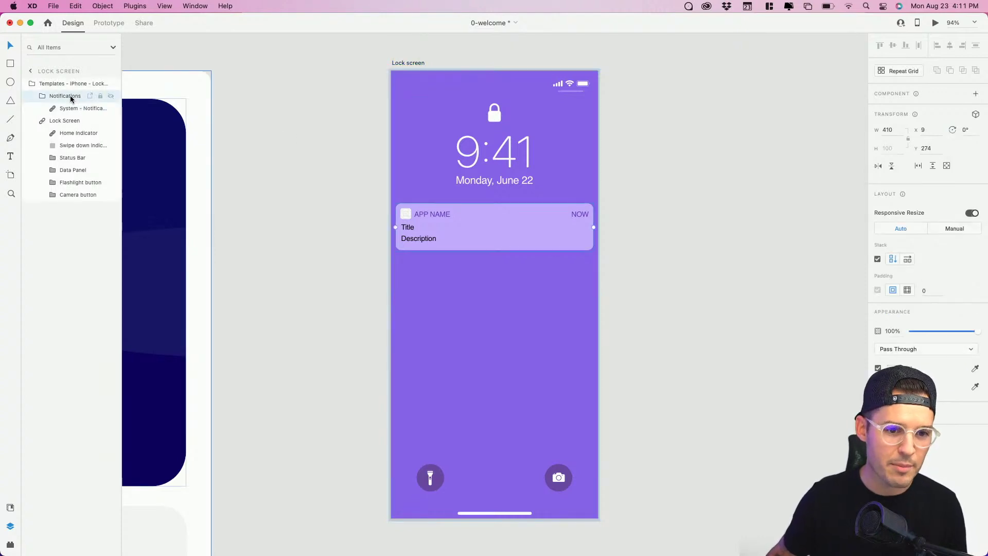
pyautogui.click(110, 97)
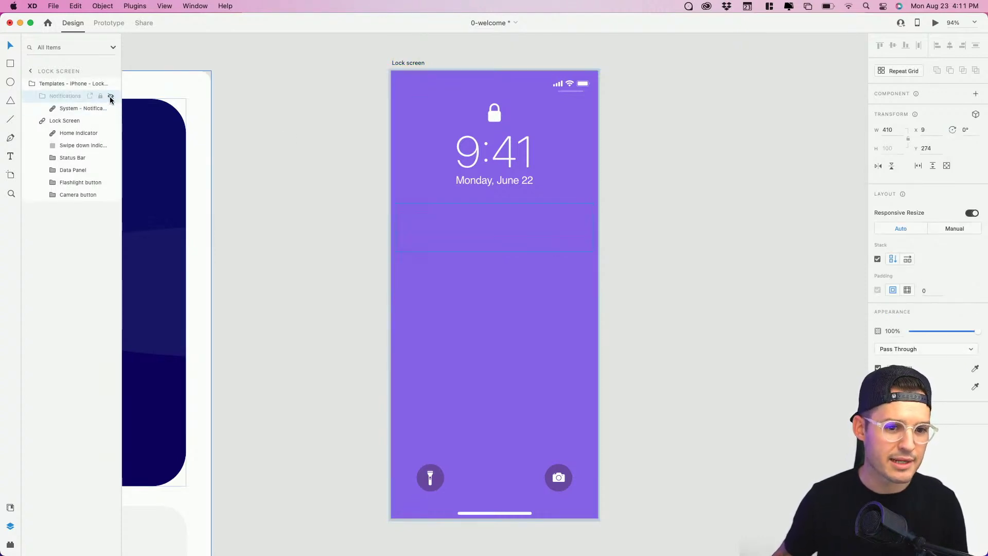
# Show the Notifications group again and lock the Lock Screen component in the layers.
pyautogui.click(110, 97)
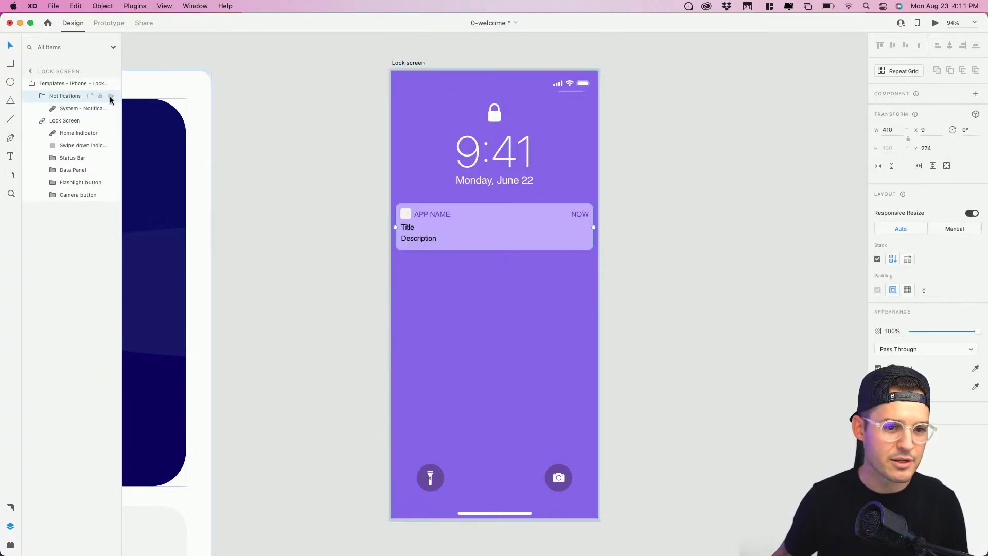
pyautogui.click(42, 122)
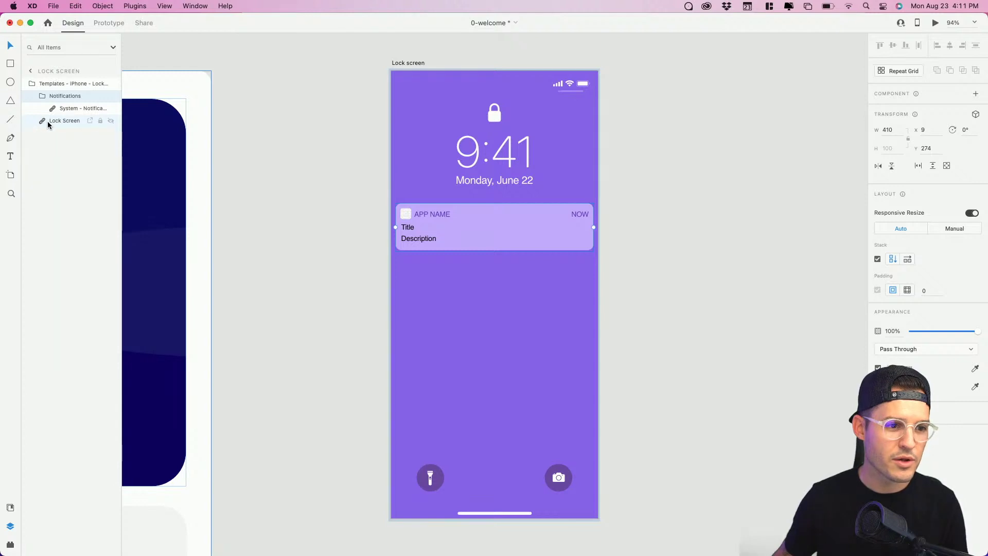
pyautogui.click(100, 121)
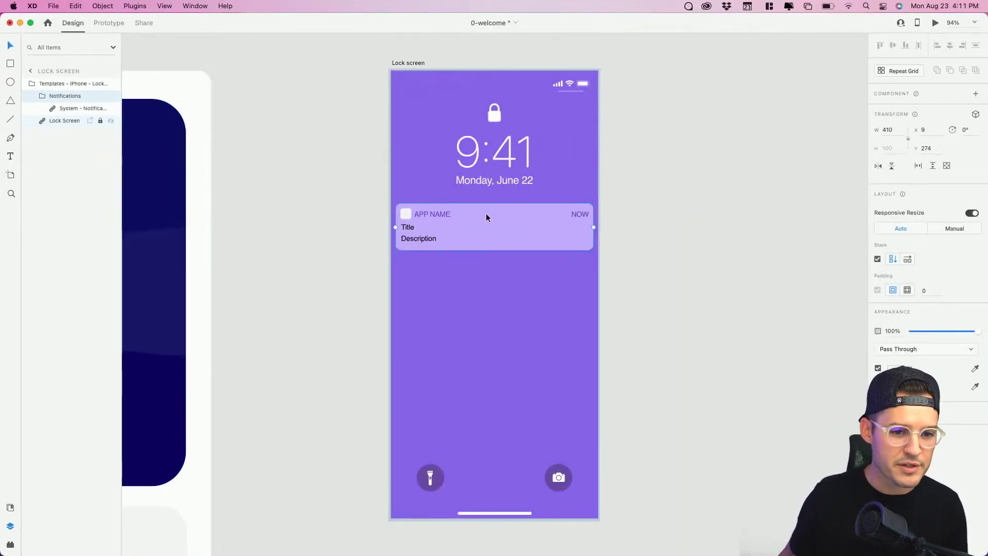
# Select the Notifications group and try moving the notification card down on the Lock screen artboard.
pyautogui.click(512, 229)
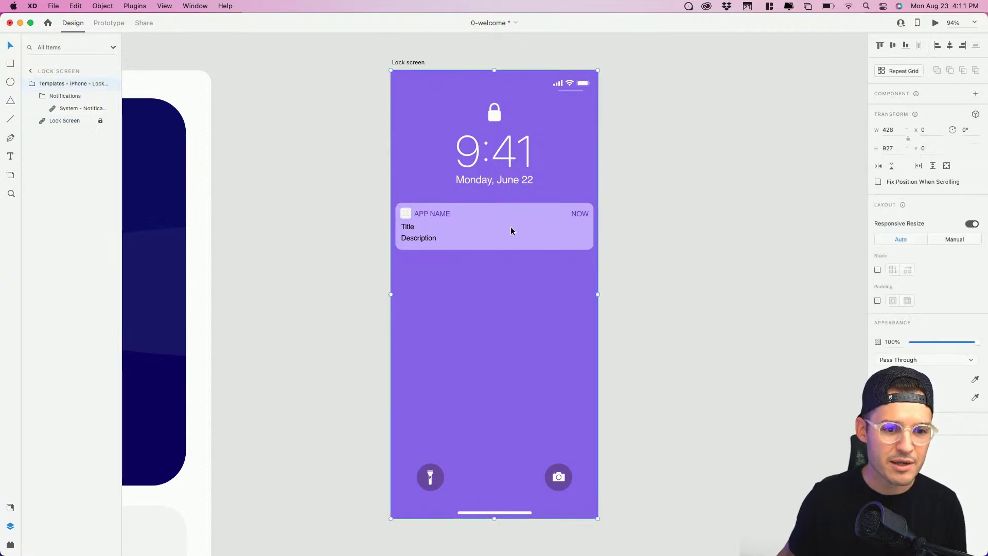
pyautogui.doubleClick(511, 231)
pyautogui.moveTo(484, 237); pyautogui.dragTo(483, 271)
# Change the notification card's app name text to "Adobe XD DCC".
pyautogui.press('z')
pyautogui.moveTo(383, 193); pyautogui.dragTo(477, 287)
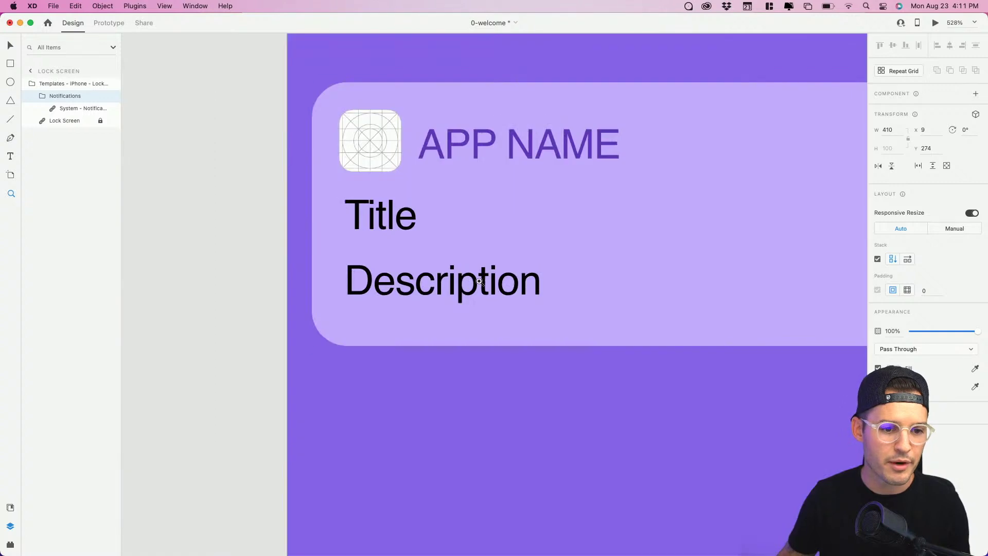
pyautogui.keyDown('super'); pyautogui.click(358, 228); pyautogui.keyUp('super')
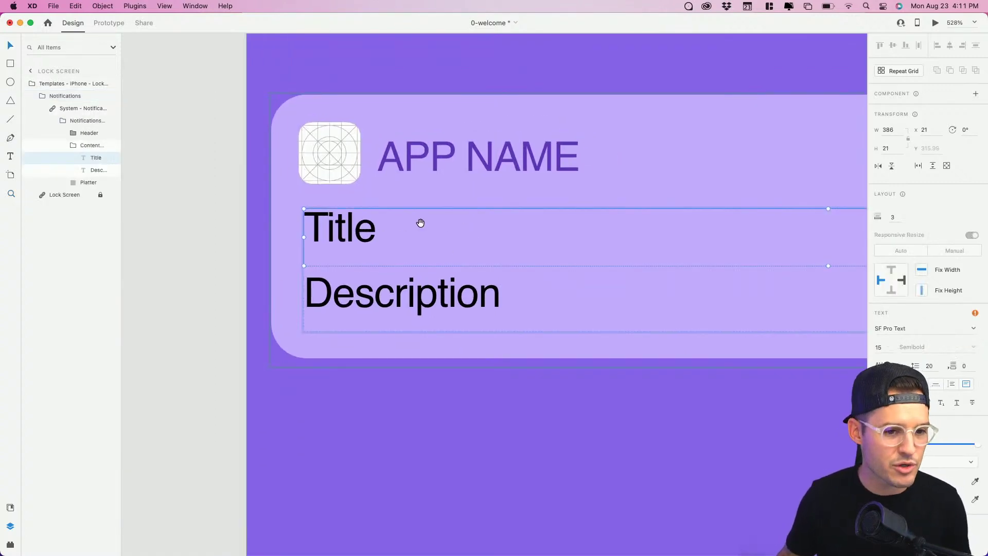
pyautogui.moveTo(420, 223); pyautogui.dragTo(403, 227)
pyautogui.keyDown('super'); pyautogui.click(417, 167); pyautogui.keyUp('super')
pyautogui.doubleClick(417, 167)
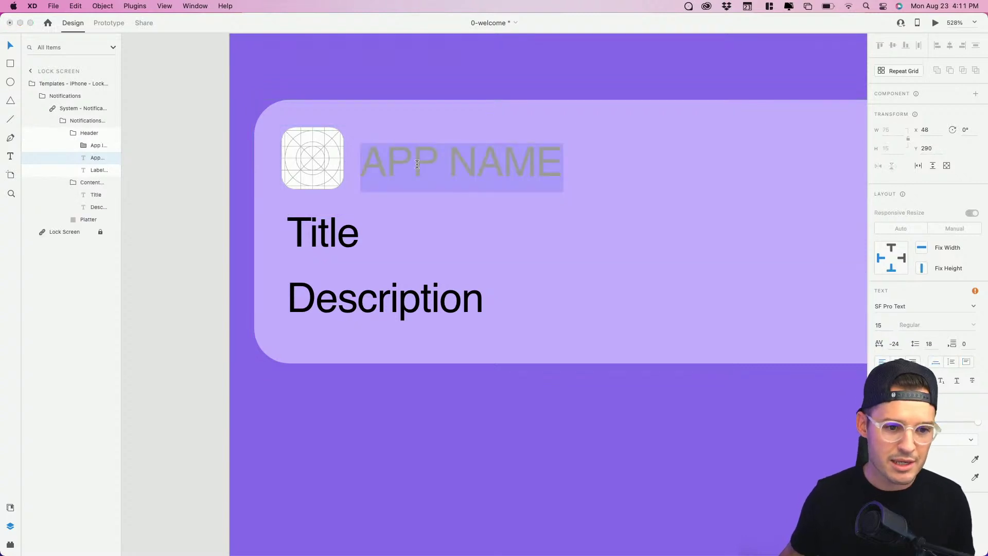
pyautogui.write('Adobe')
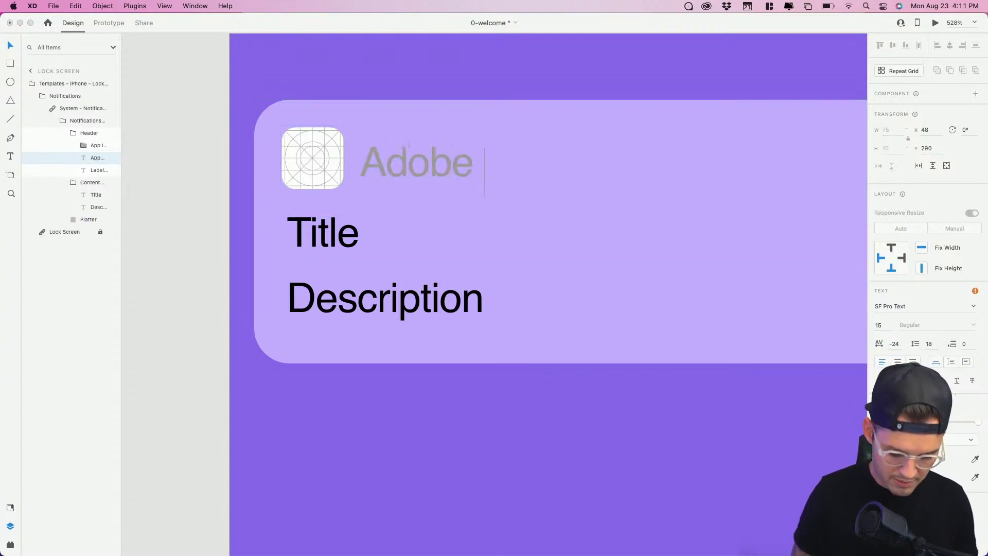
pyautogui.write(' XD DCC')
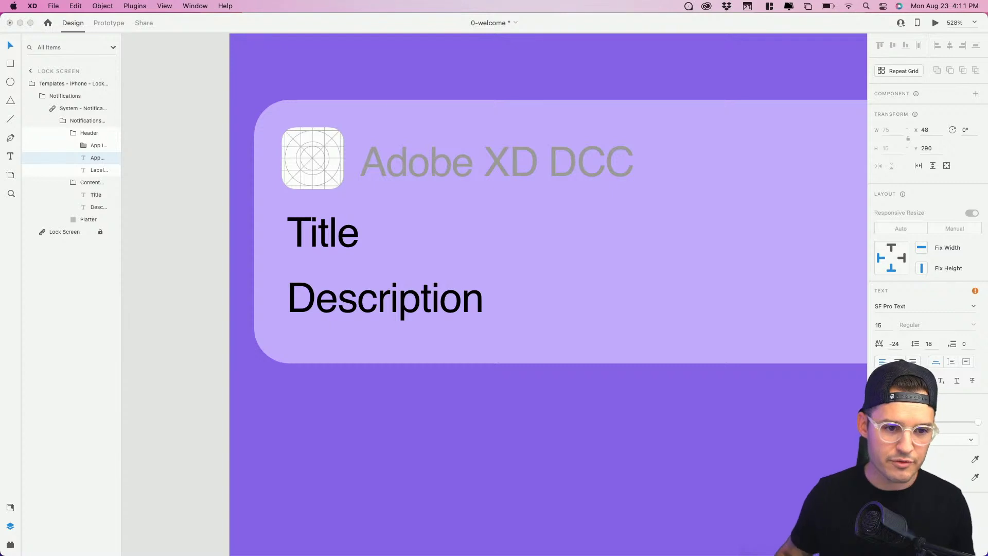
pyautogui.press('Escape')
pyautogui.press('super+minus')
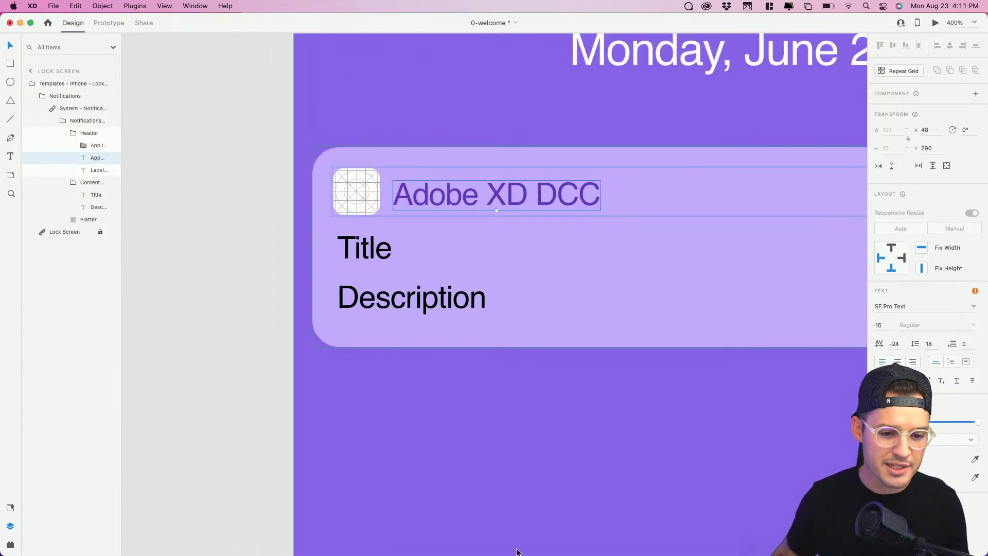
# Fill the notification's placeholder app icon with the Xd logo screenshot from the desktop, widening the layers list to show full names.
pyautogui.moveTo(515, 555)
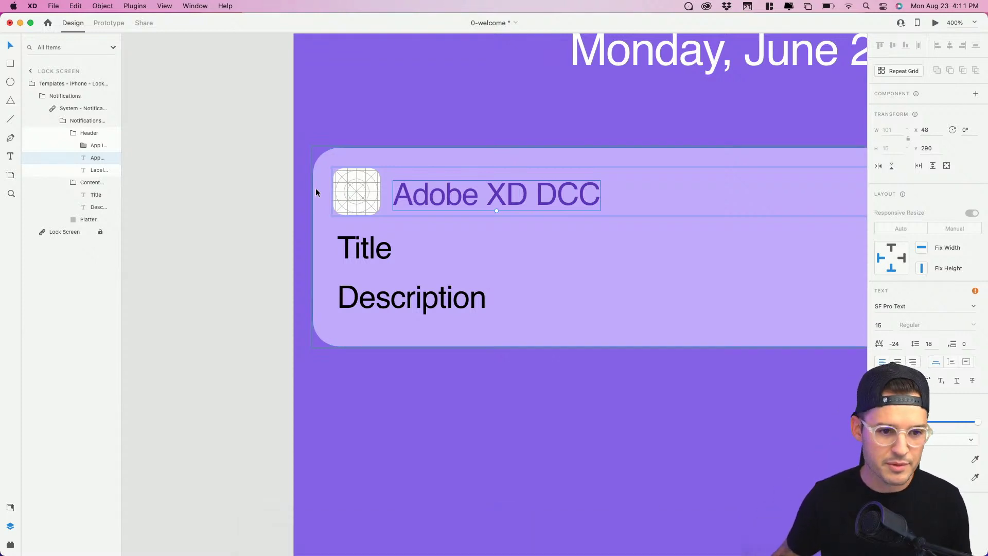
pyautogui.doubleClick(347, 191)
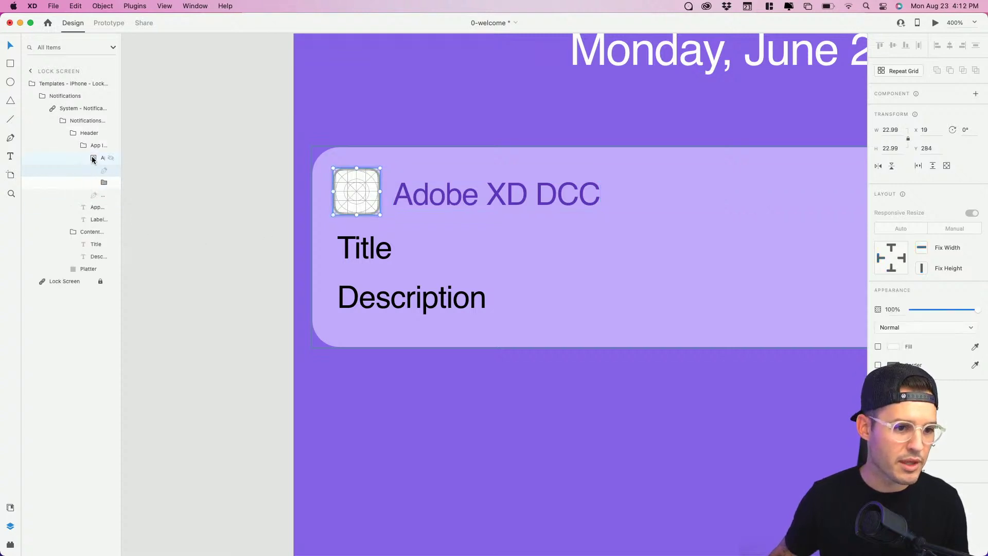
pyautogui.moveTo(119, 157); pyautogui.dragTo(172, 162)
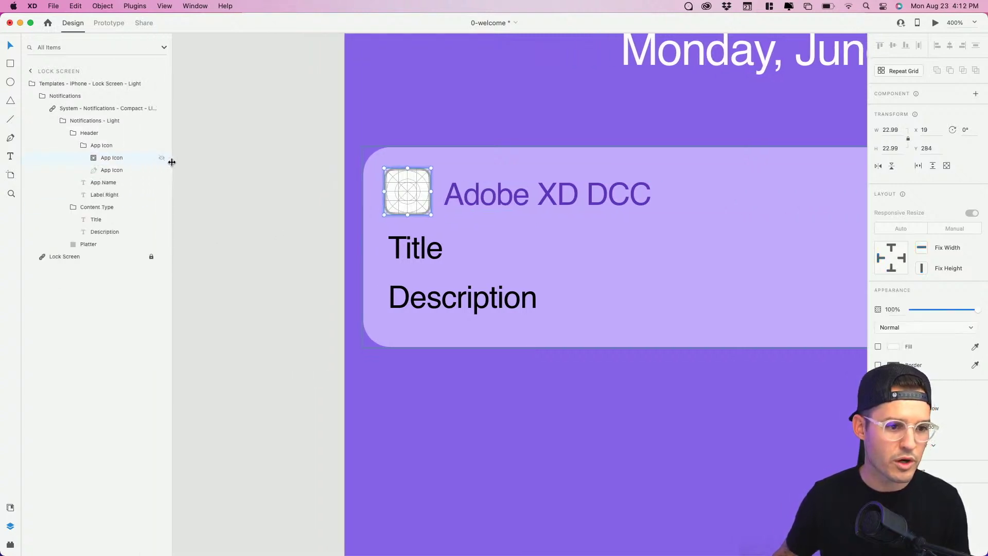
pyautogui.hotkey('ctrl', 'alt', 'Left')
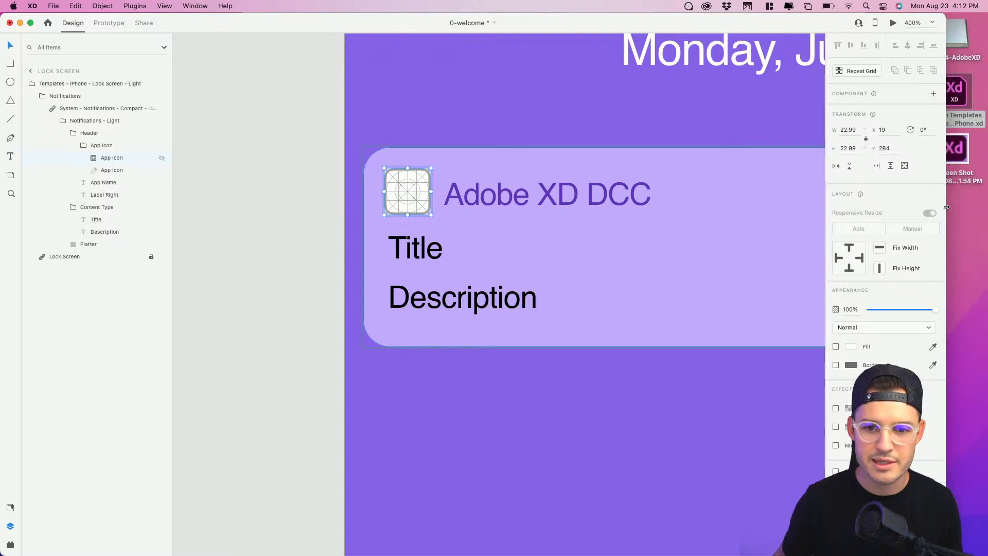
pyautogui.moveTo(966, 160); pyautogui.dragTo(408, 192)
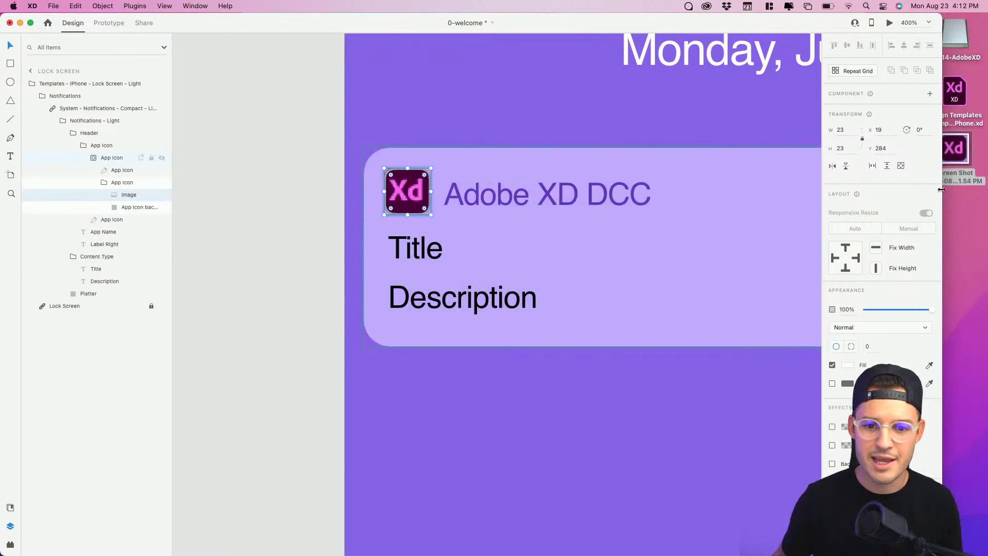
pyautogui.moveTo(941, 189); pyautogui.dragTo(986, 189)
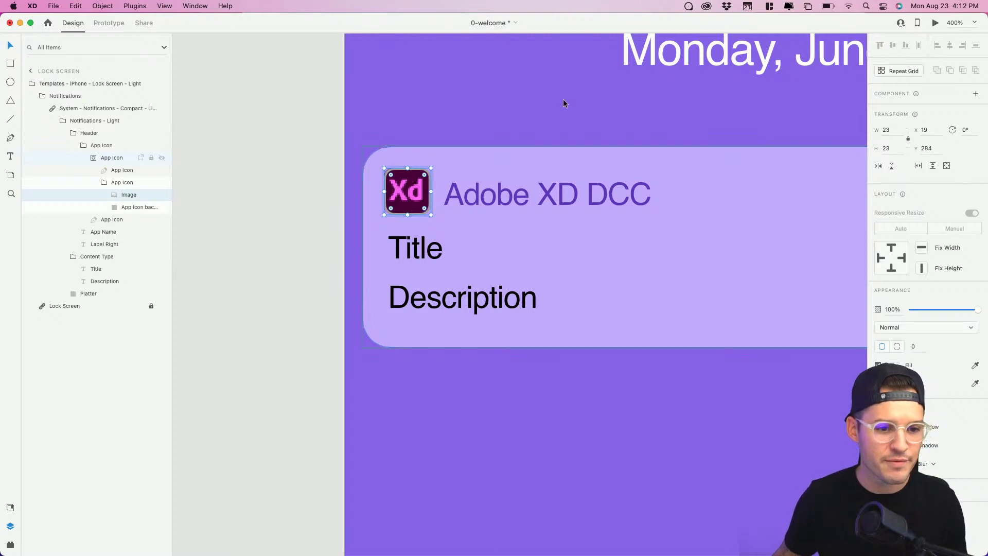
pyautogui.click(477, 105)
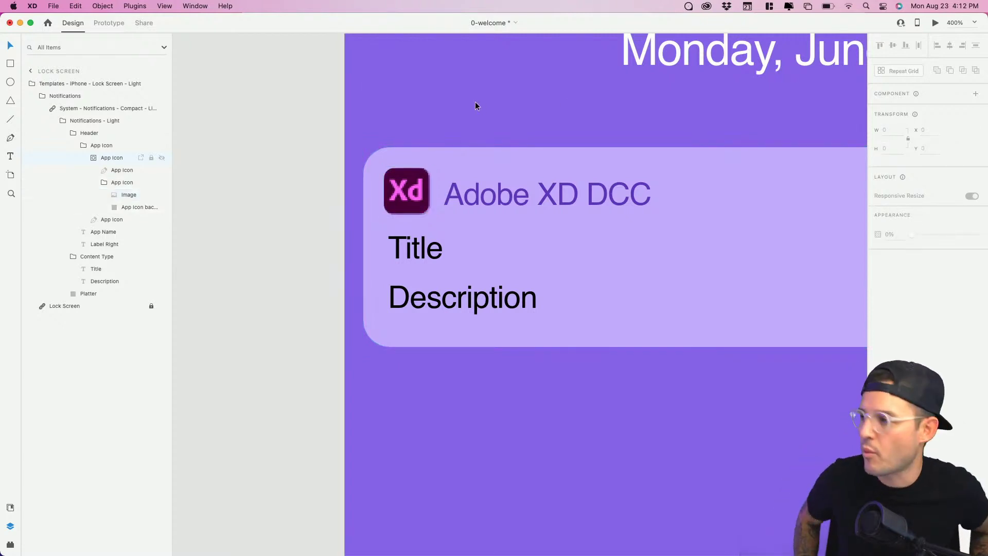
# Replace the notification's title text with "The challenge is starting now!".
pyautogui.click(435, 240)
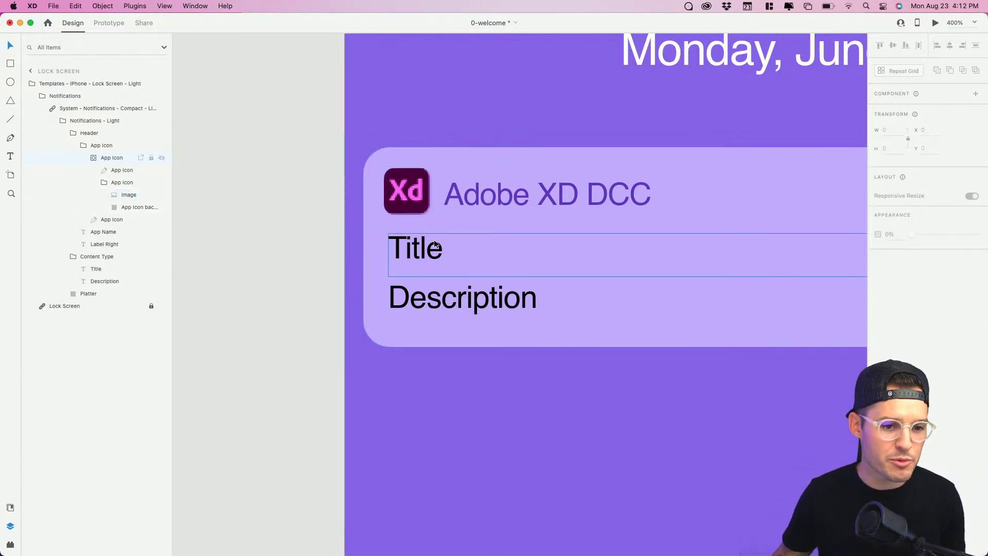
pyautogui.doubleClick(435, 240)
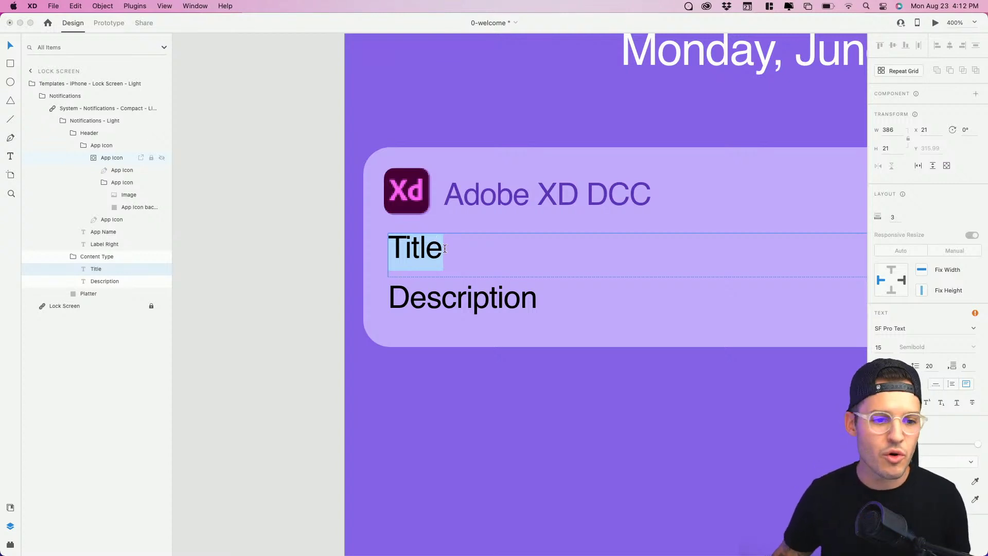
pyautogui.press('Escape')
pyautogui.press('super+minus')
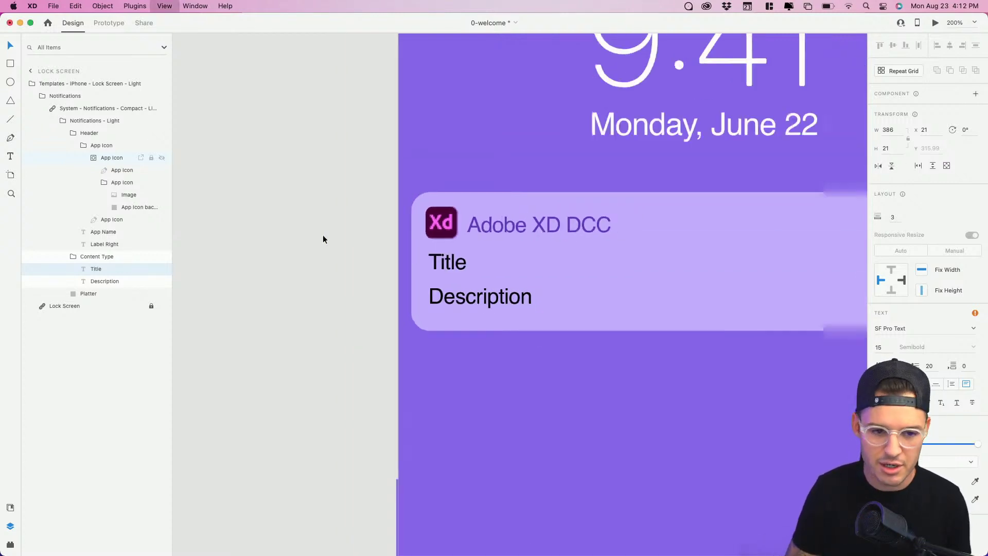
pyautogui.moveTo(560, 300); pyautogui.dragTo(468, 268)
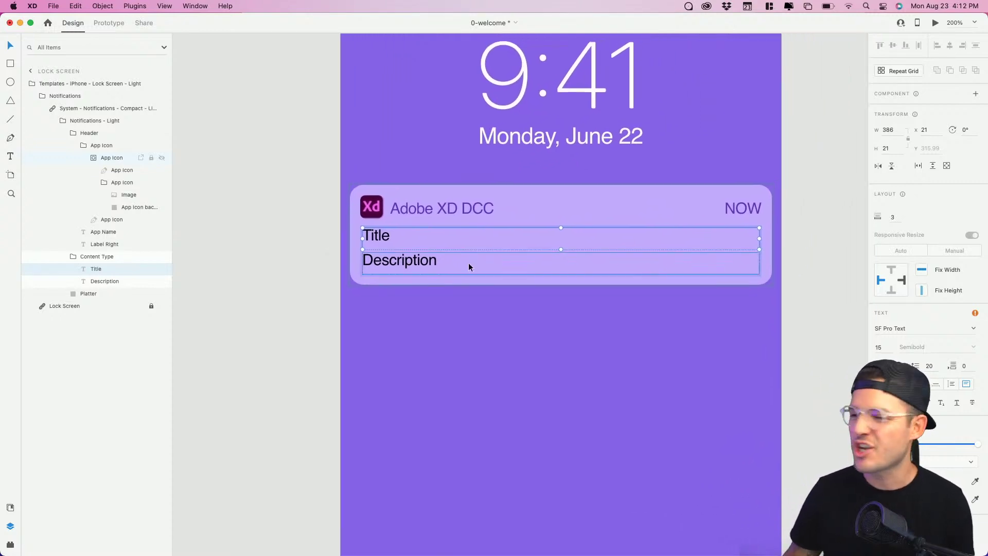
pyautogui.doubleClick(383, 238)
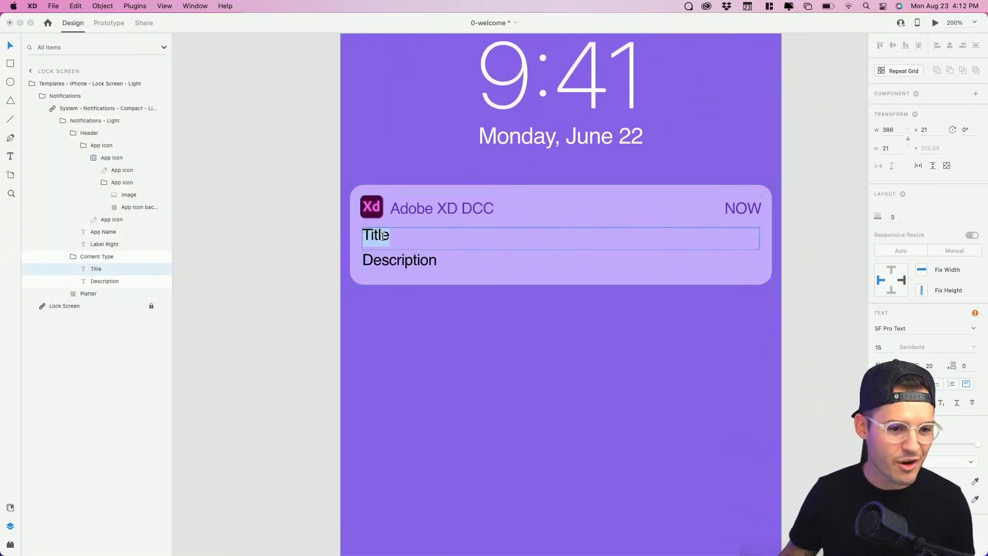
pyautogui.write('The challenge is starting now!')
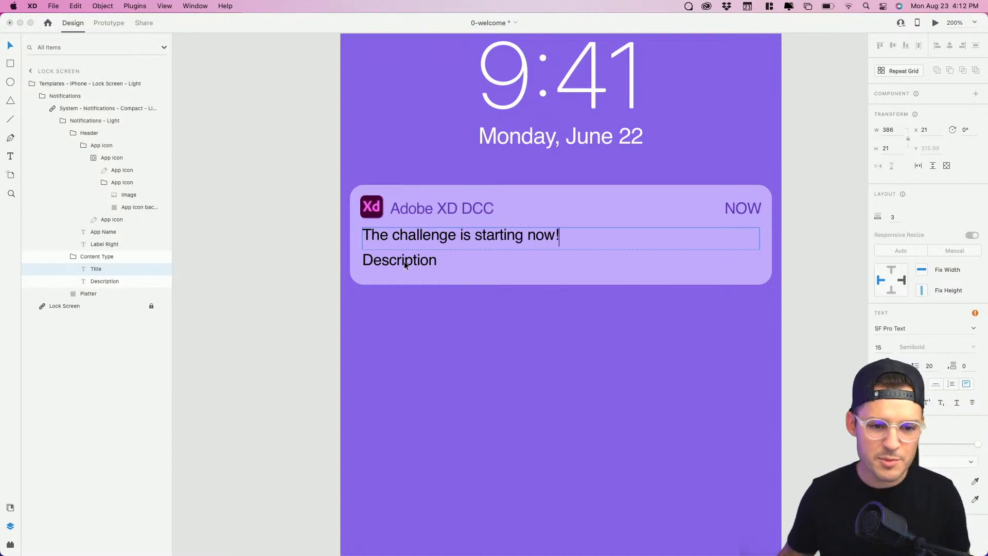
# Replace the notification's description with a sentence inviting viewers to join the host "for todays Daily Creative Challenge.".
pyautogui.doubleClick(405, 263)
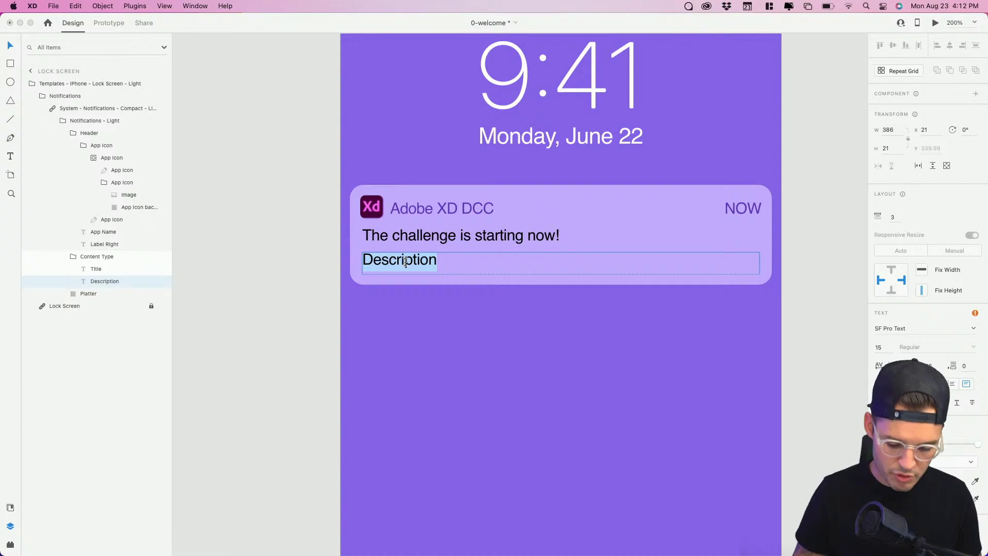
pyautogui.write('Join Je')
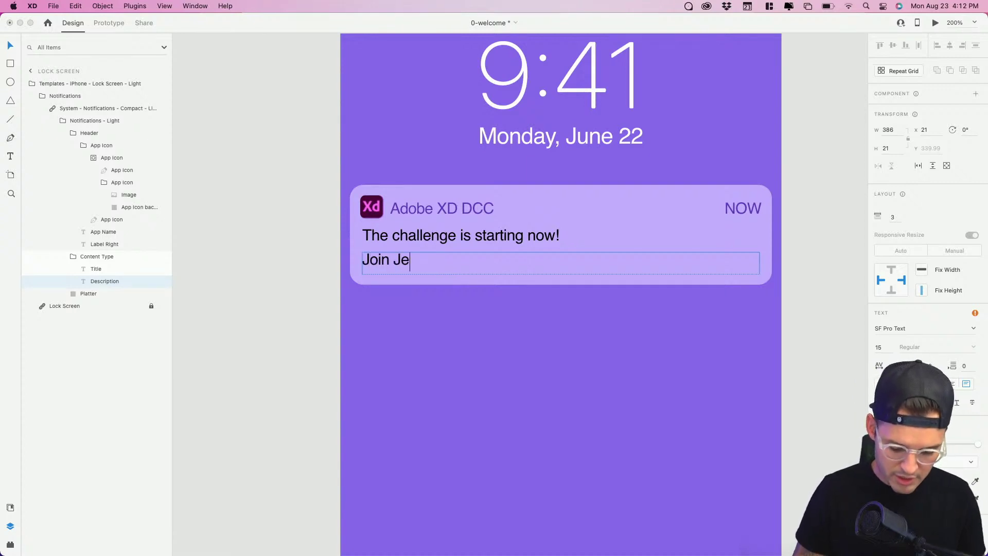
pyautogui.write('sse for todays')
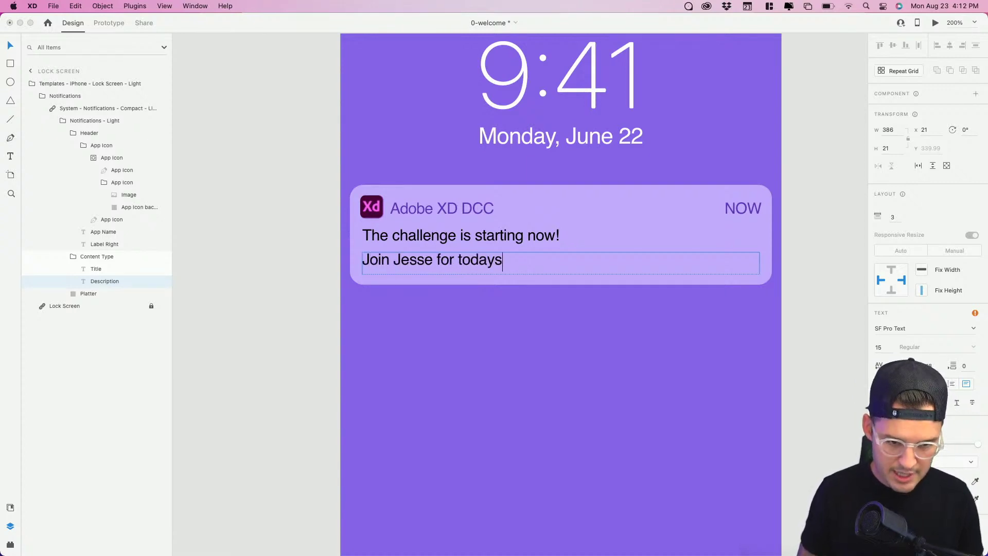
pyautogui.write(' Daily Cr')
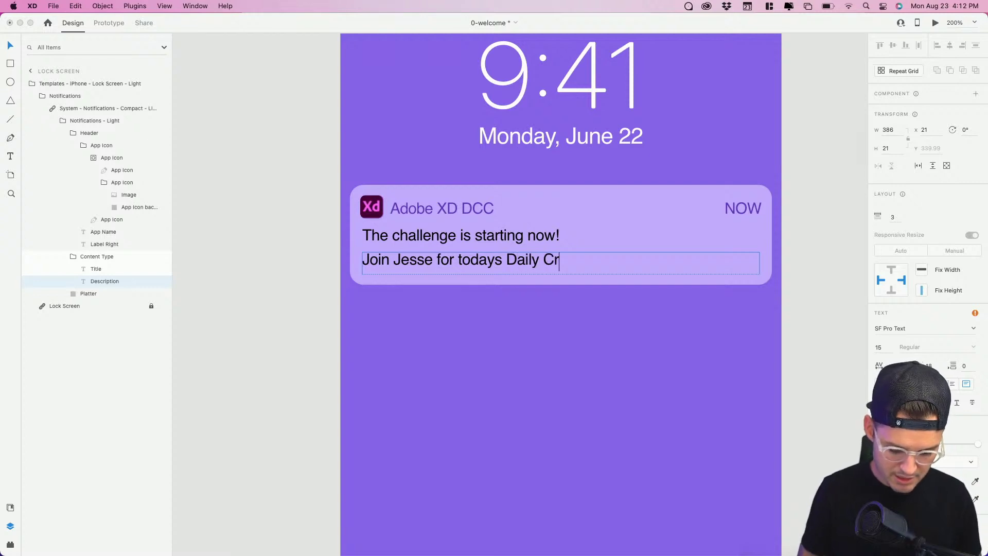
pyautogui.write('eative Challeneg')
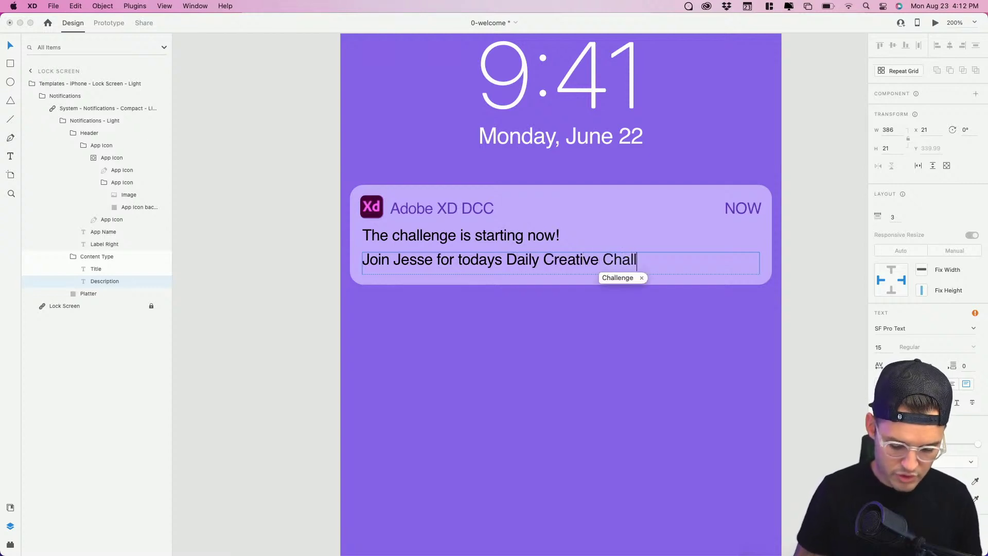
pyautogui.press('BackSpace')
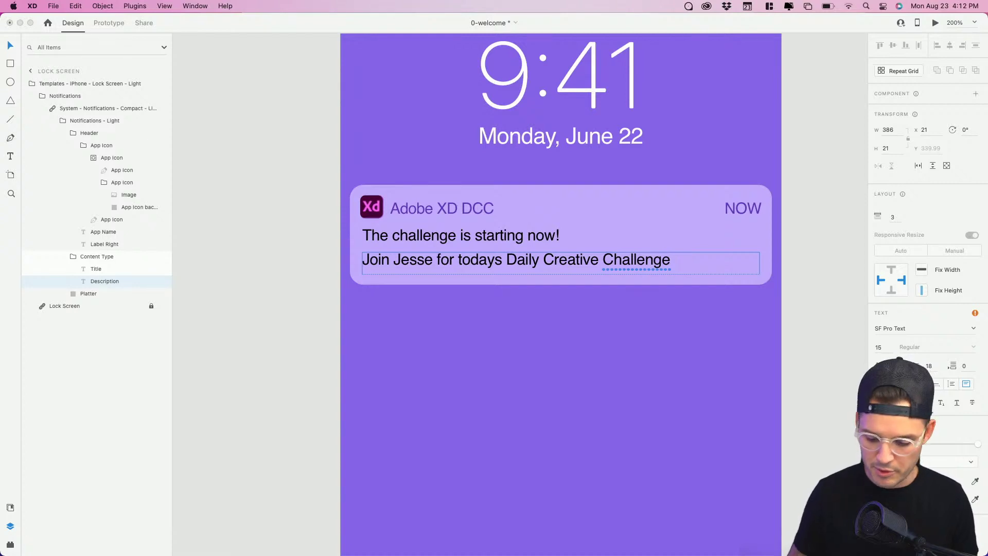
pyautogui.write('.')
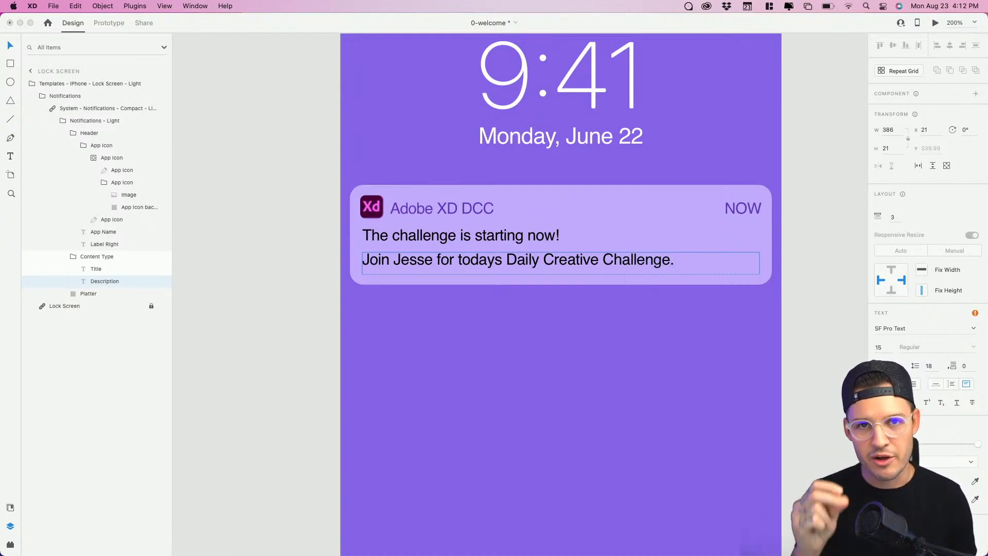
pyautogui.press('Escape')
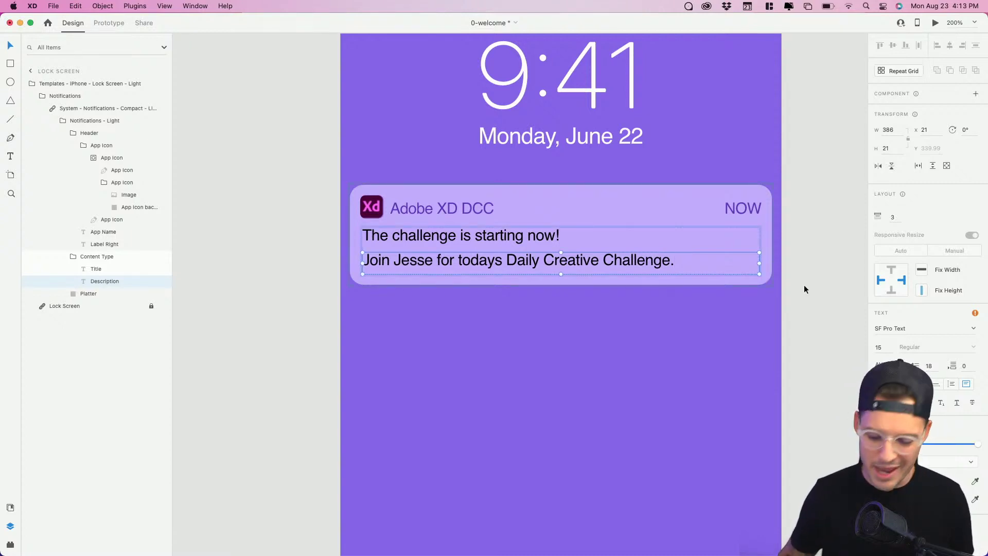
# Change the Lock screen artboard's solid fill to a linear gradient and set its end colour to the saved pink swatch #BE63EB.
pyautogui.press('super+minus')
pyautogui.press('super+minus')
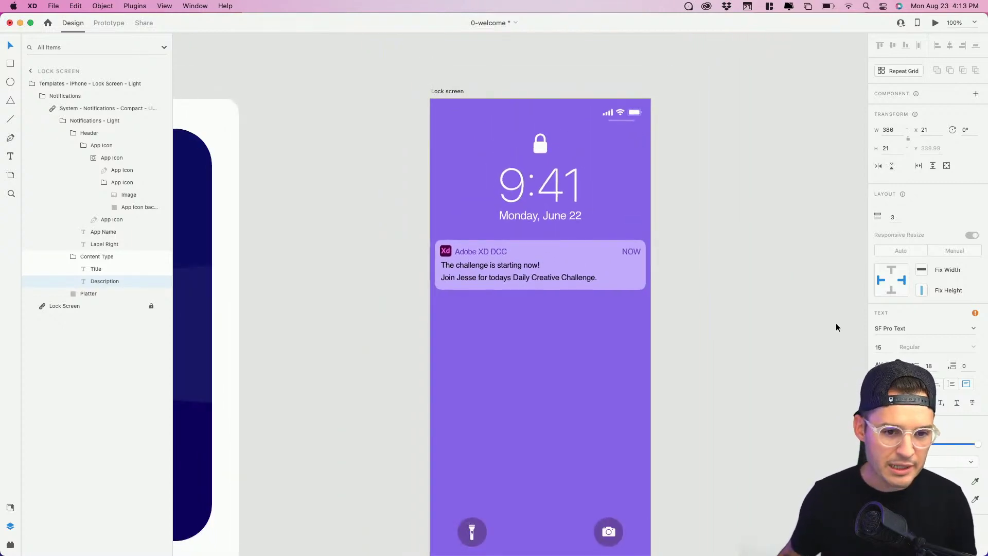
pyautogui.click(435, 77)
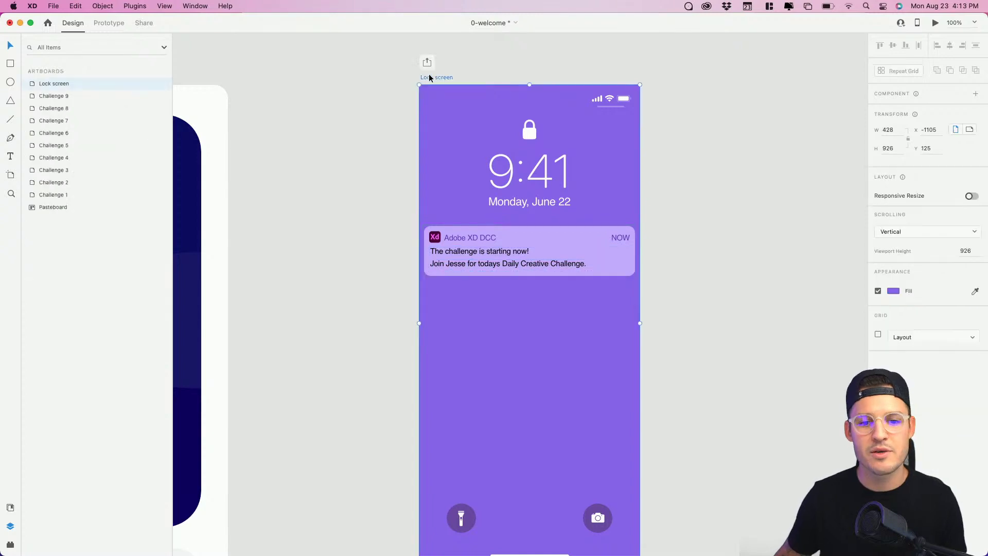
pyautogui.click(893, 292)
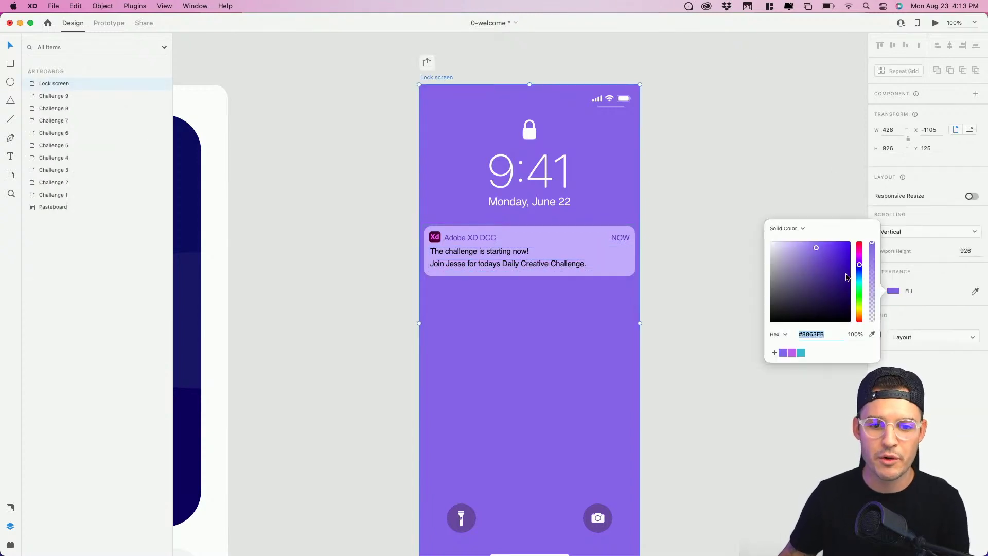
pyautogui.click(804, 228)
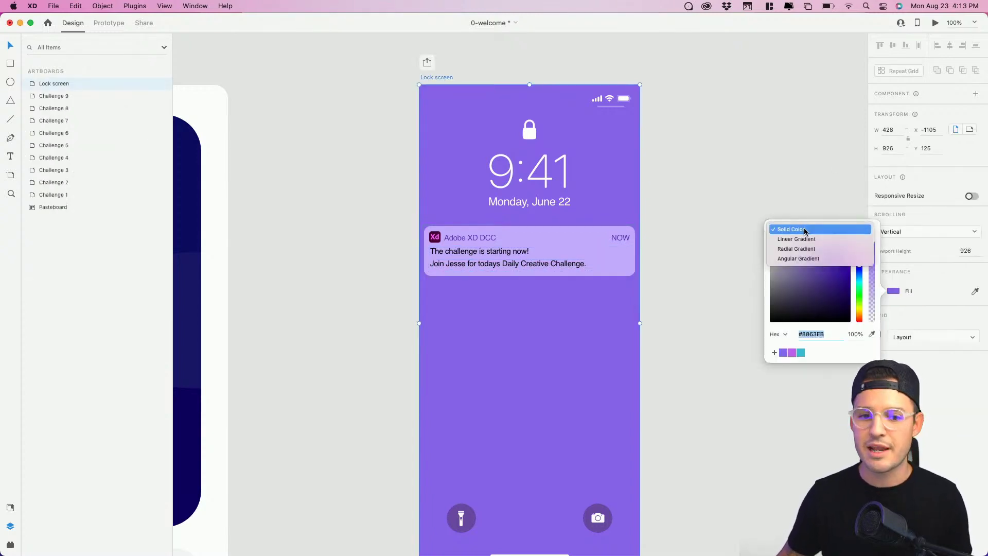
pyautogui.click(806, 238)
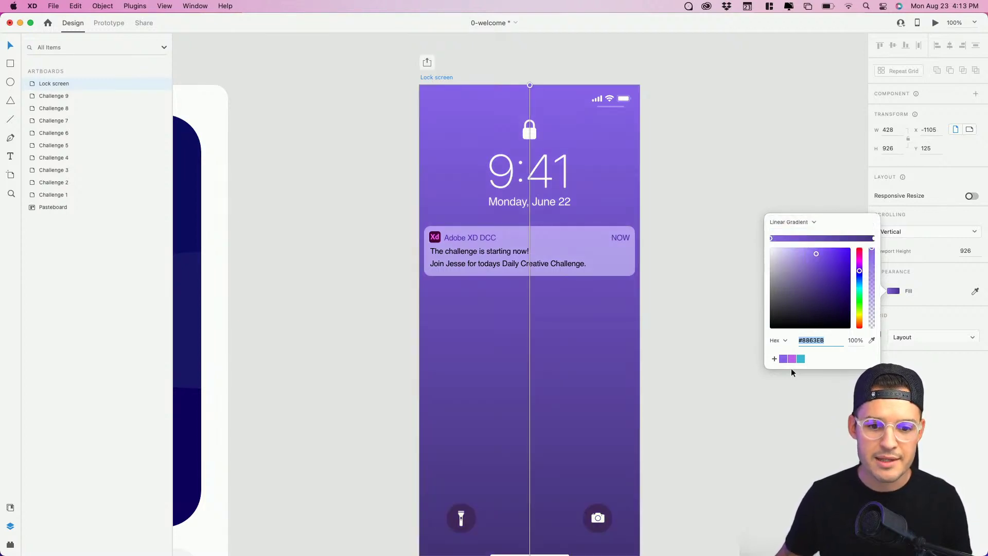
pyautogui.click(874, 240)
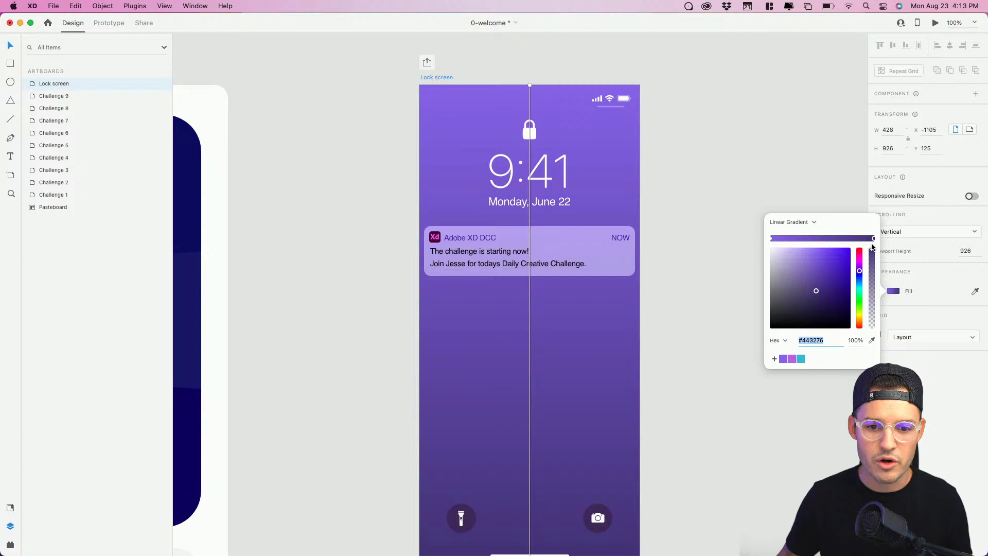
pyautogui.click(792, 359)
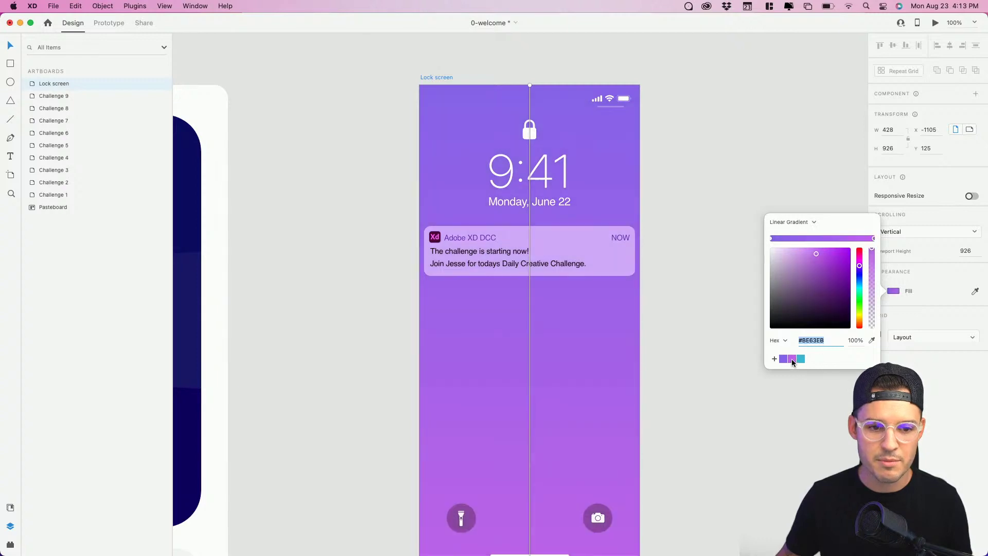
pyautogui.click(726, 204)
pyautogui.scroll(-2, 731, 234)
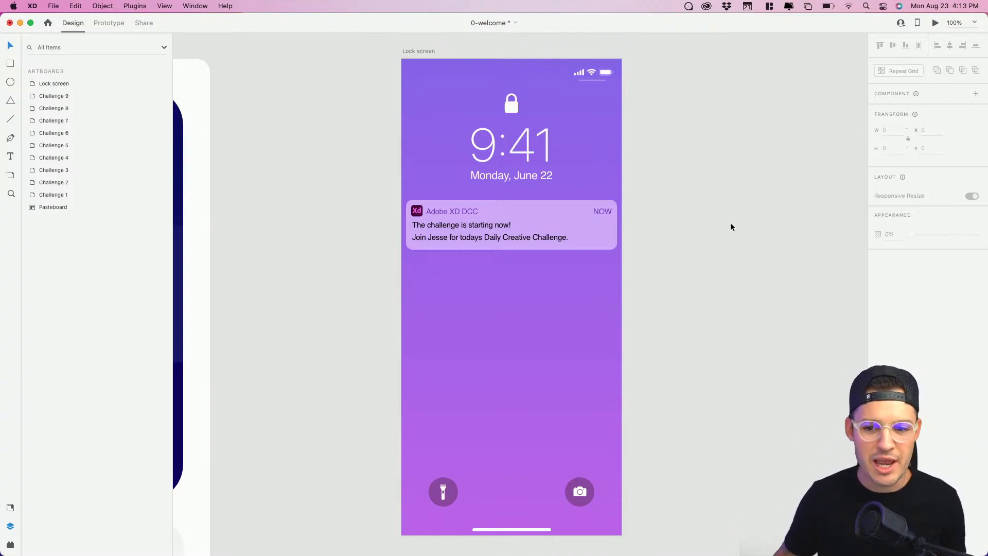
# Replace the notification's title text with "New Daily Challenge Added!!!".
pyautogui.press('z')
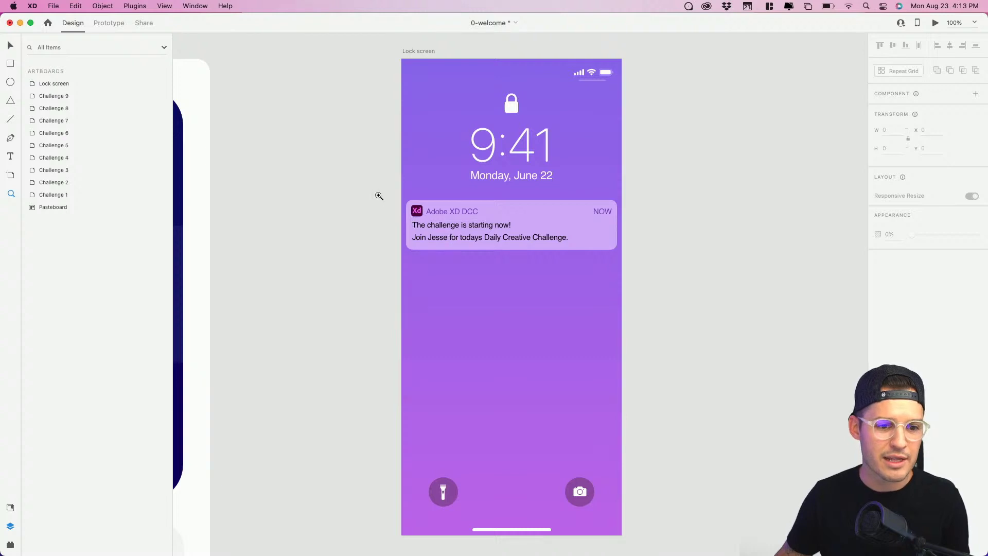
pyautogui.click(452, 222)
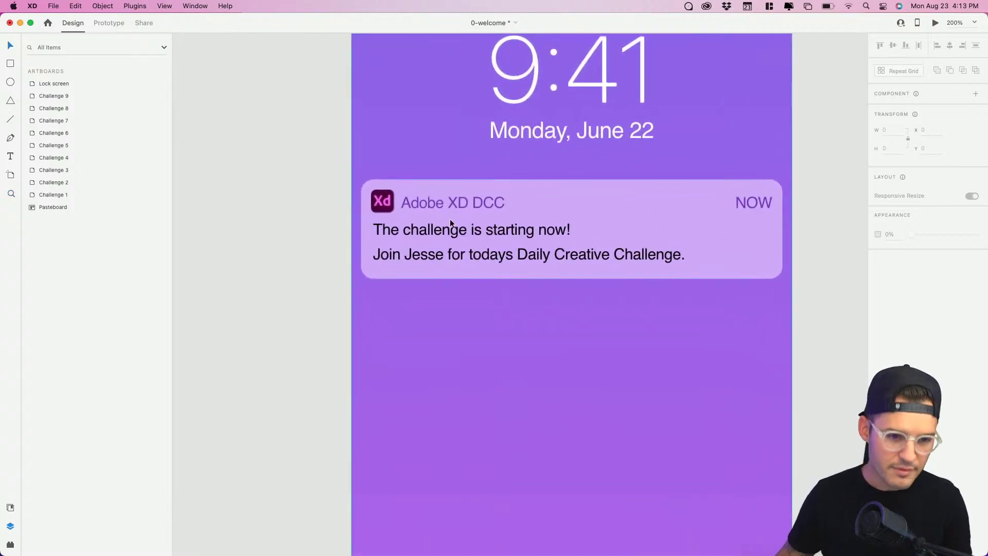
pyautogui.doubleClick(447, 226)
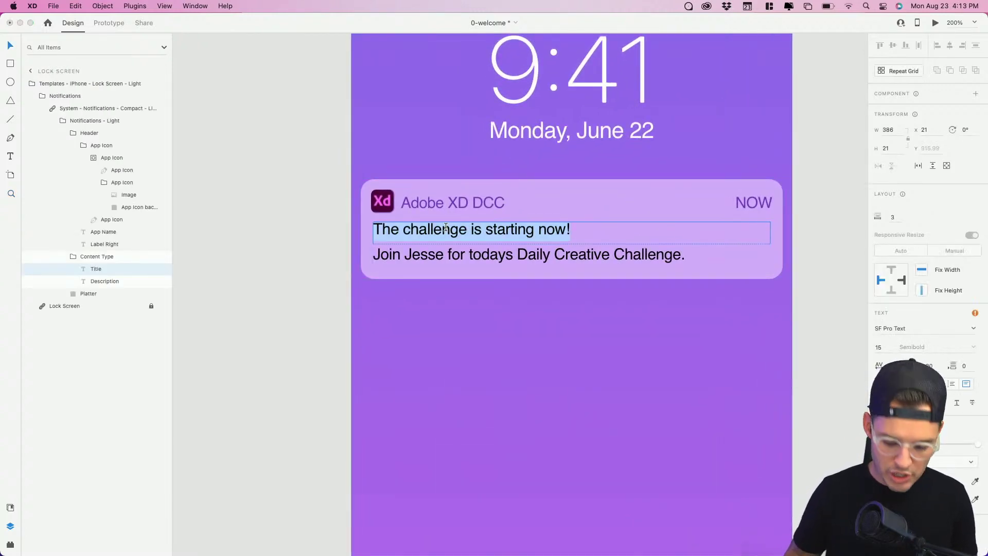
pyautogui.write('New Daily Ch')
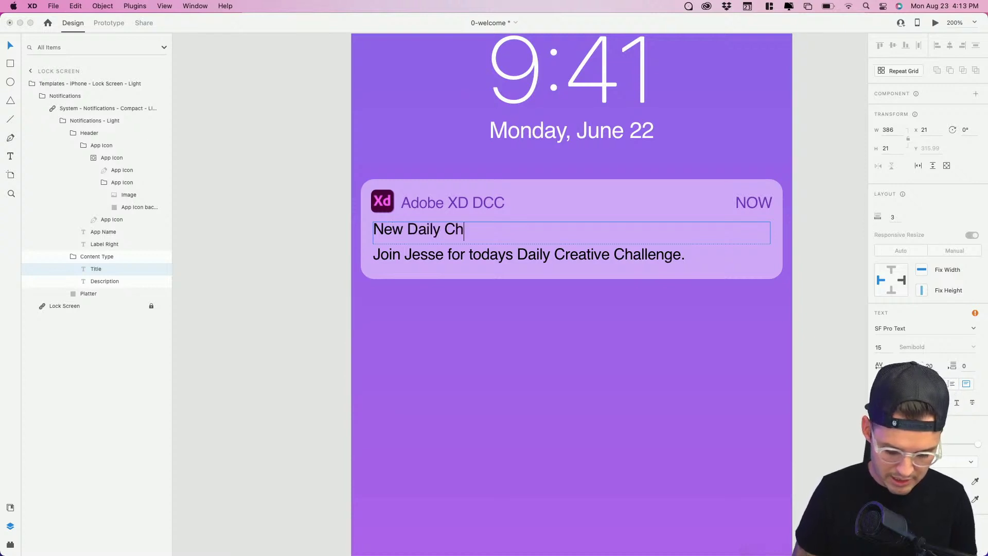
pyautogui.write('allenge added')
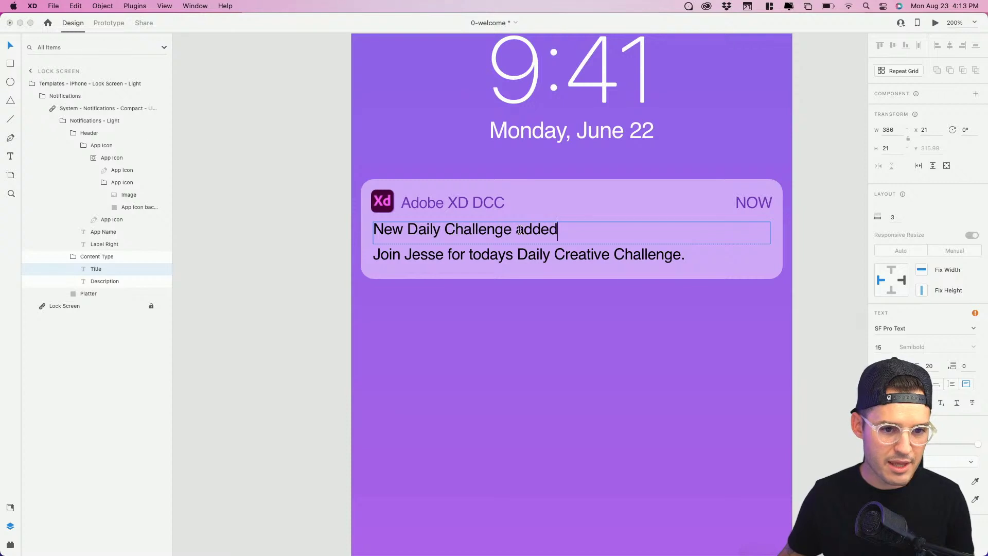
pyautogui.press('BackSpace')
pyautogui.write('A')
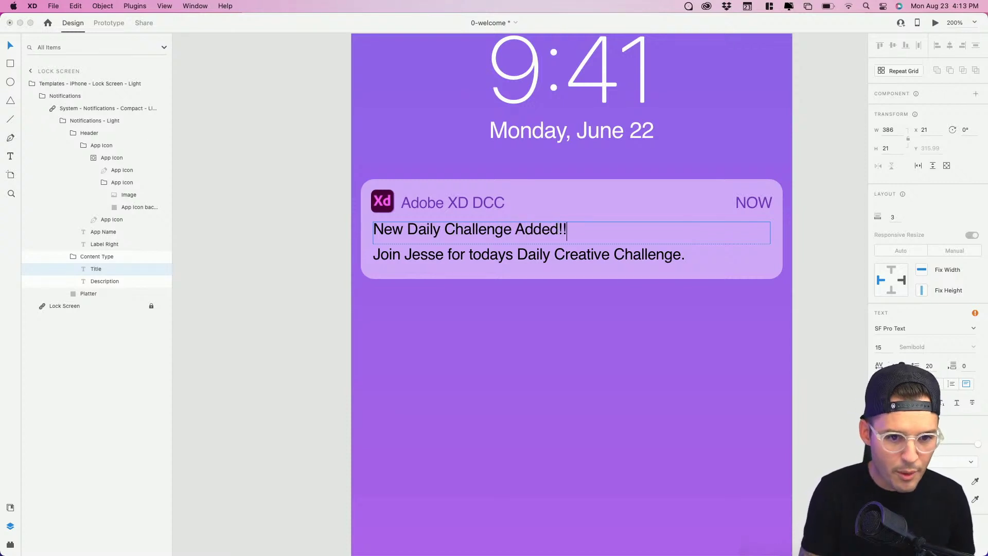
pyautogui.press('Escape')
pyautogui.click(566, 320)
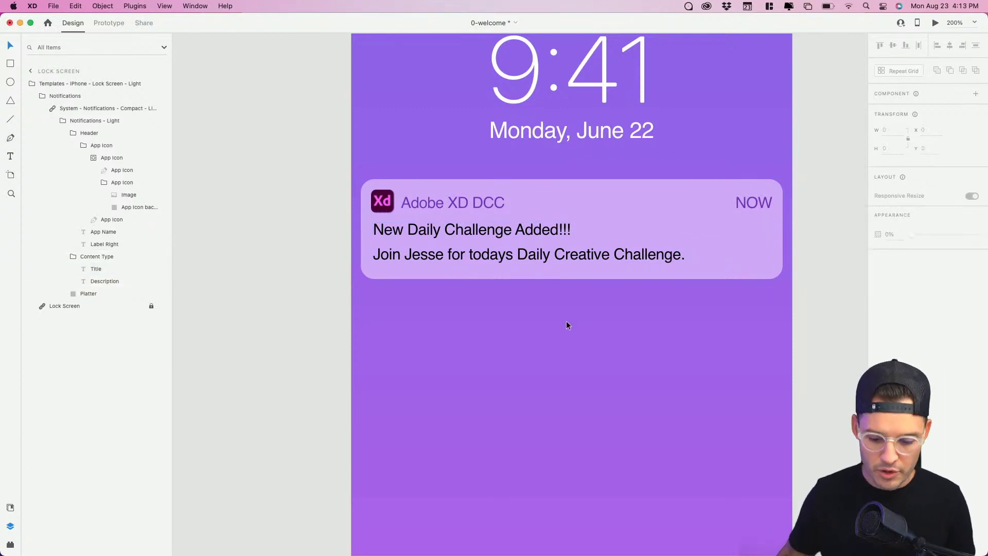
pyautogui.press('super+1')
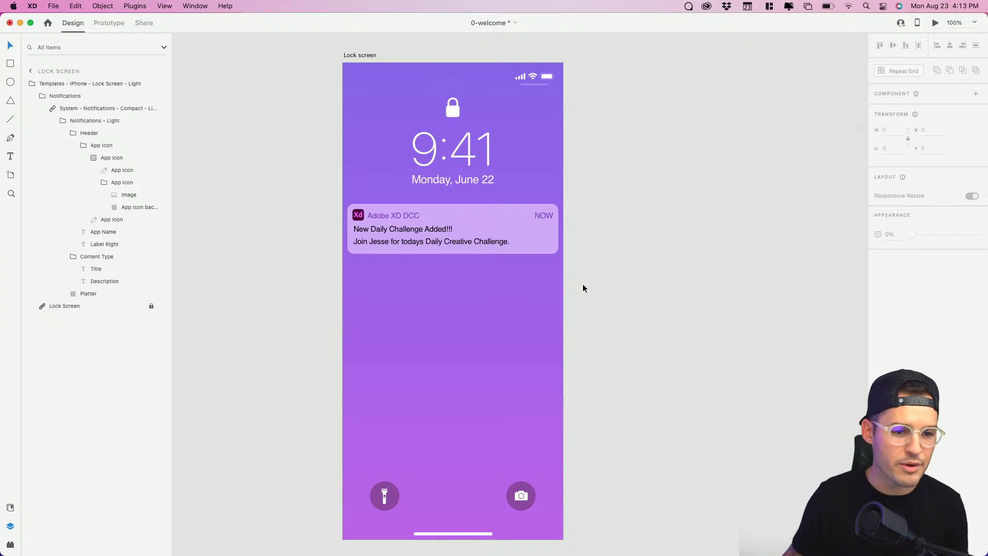
# Duplicate the Lock screen artboard beside the original and save the document.
pyautogui.click(435, 236)
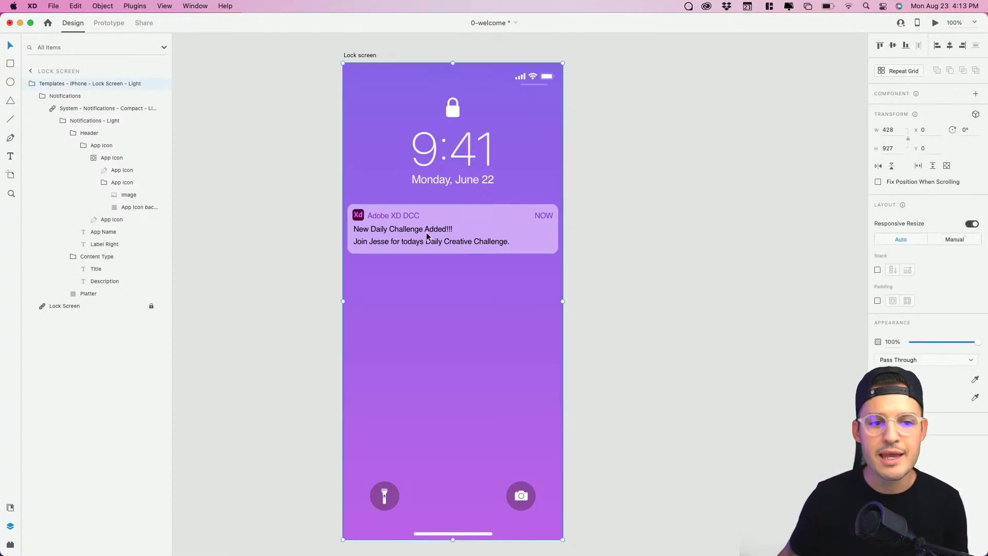
pyautogui.moveTo(362, 59); pyautogui.dragTo(609, 74)
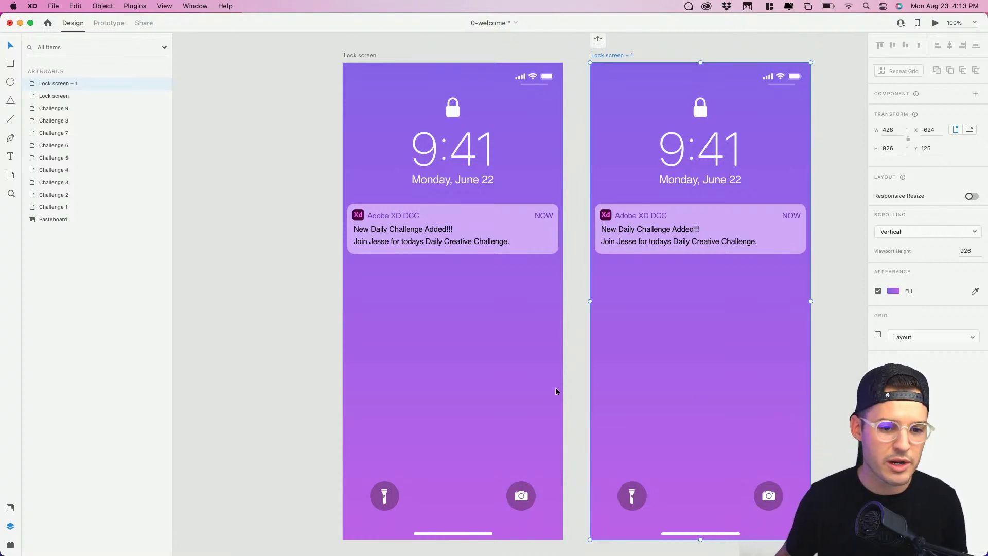
pyautogui.hscroll(3, 556, 390)
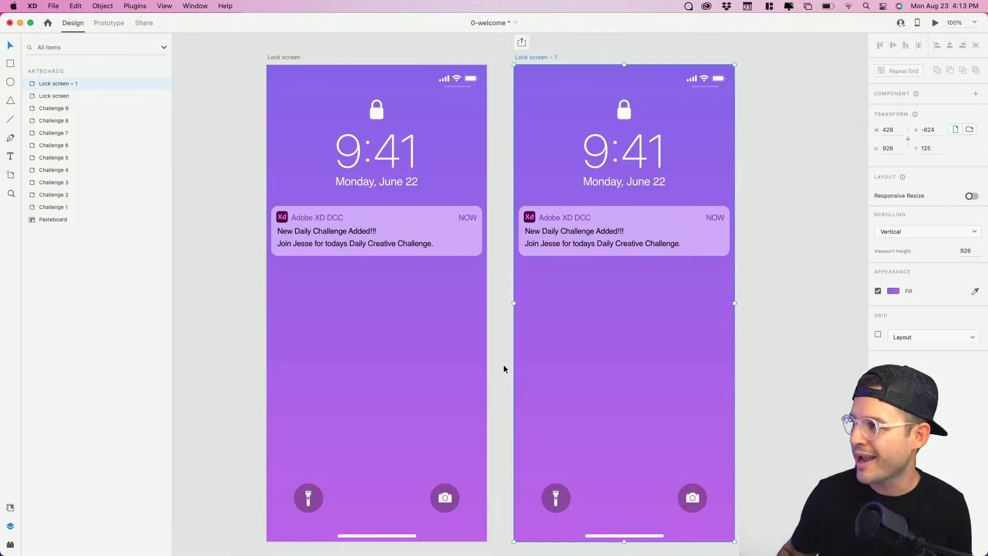
pyautogui.press('super+s')
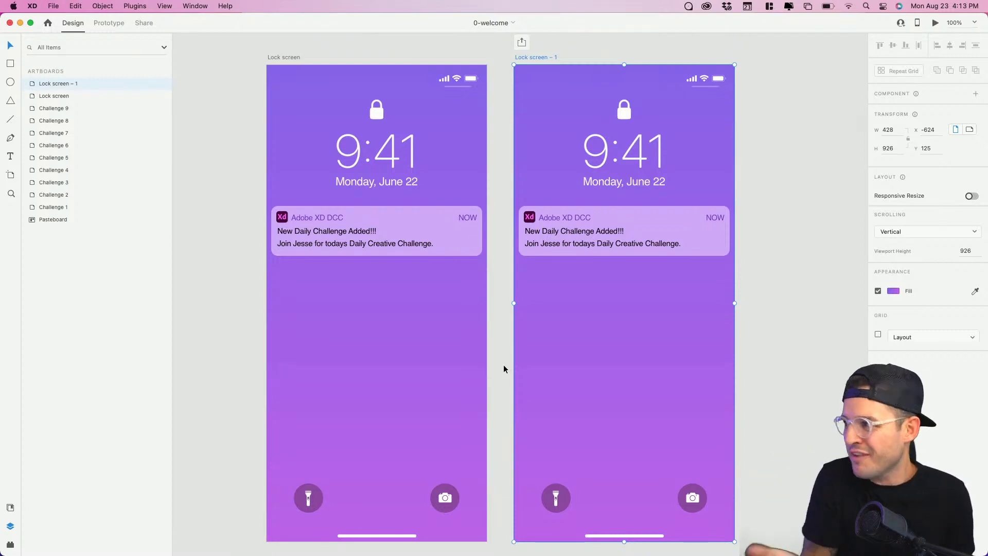
# On the original lock screen, move the notification group down to about Y 340 and set its opacity to 0%.
pyautogui.doubleClick(424, 233)
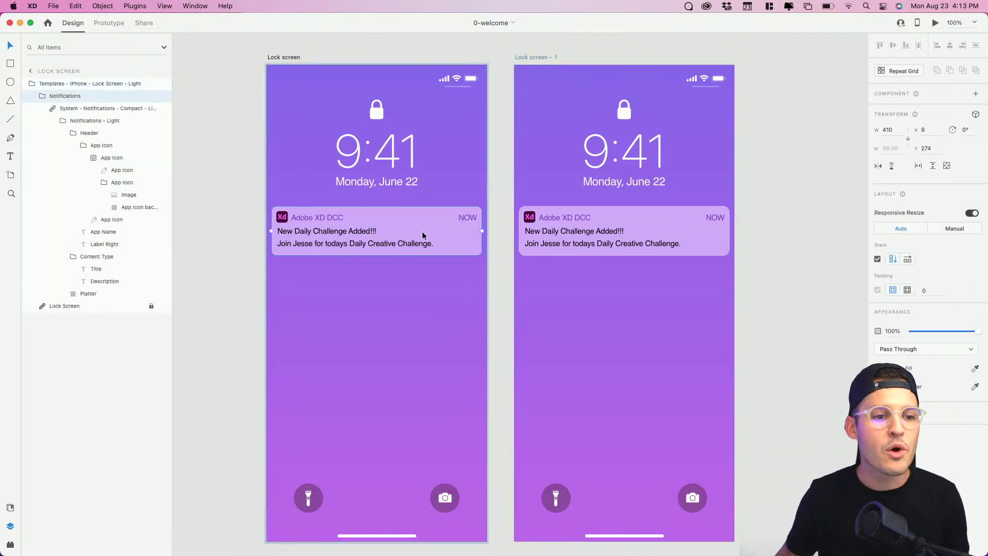
pyautogui.click(27, 83)
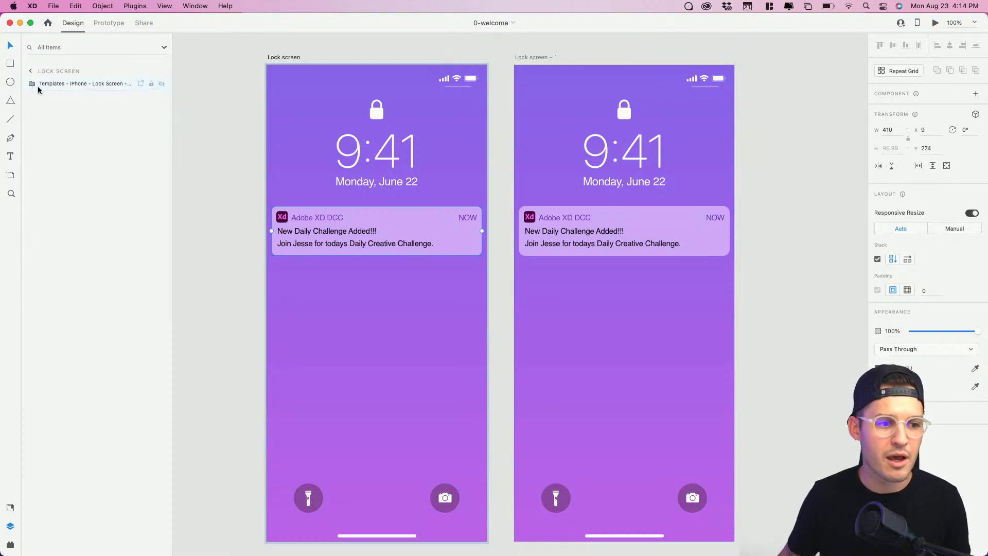
pyautogui.moveTo(353, 245); pyautogui.dragTo(363, 319)
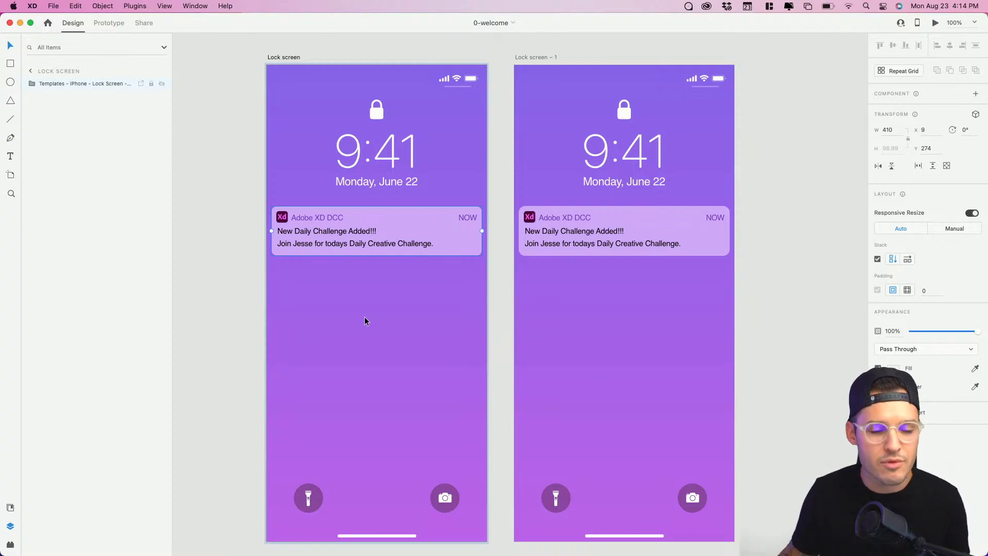
pyautogui.moveTo(435, 236); pyautogui.dragTo(435, 271)
pyautogui.moveTo(978, 331); pyautogui.dragTo(888, 336)
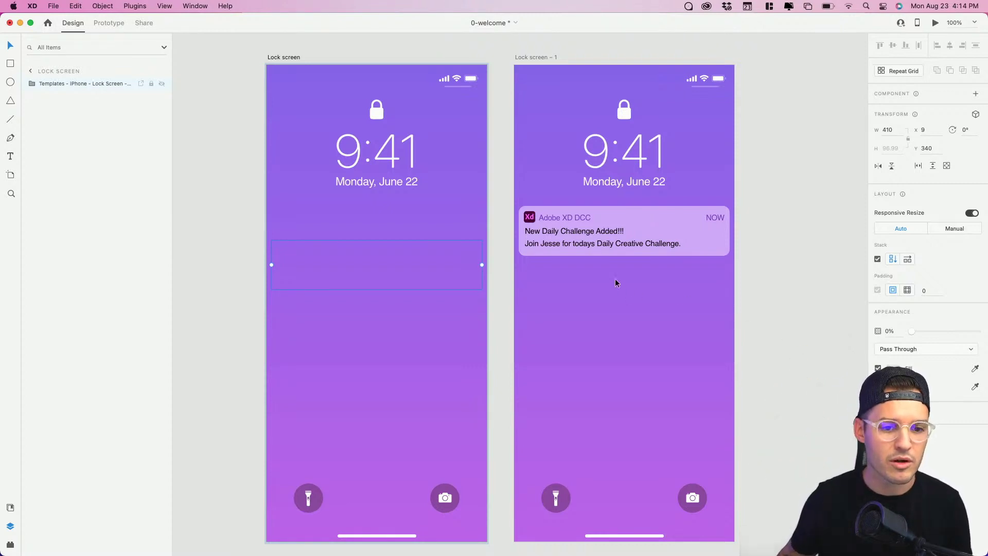
pyautogui.click(596, 243)
pyautogui.doubleClick(596, 242)
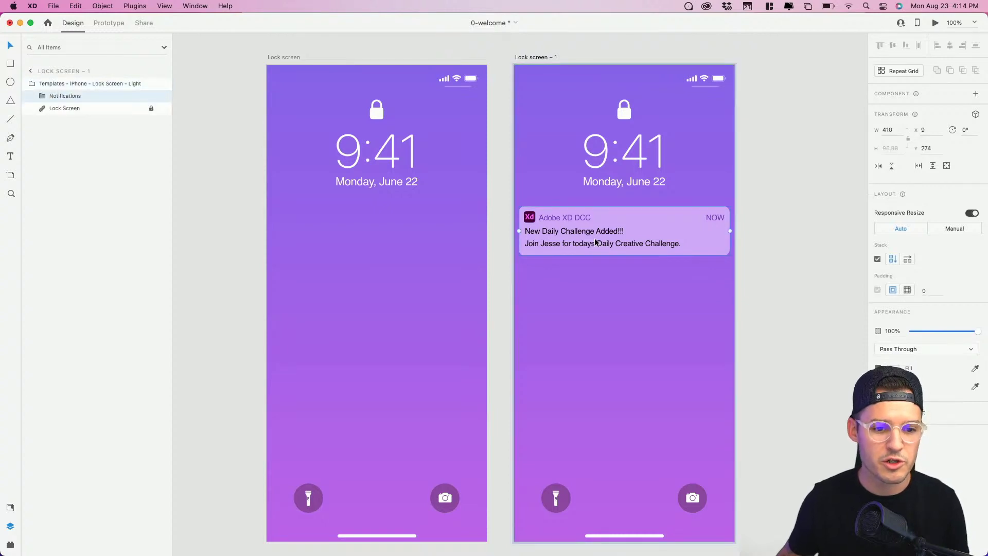
pyautogui.click(282, 55)
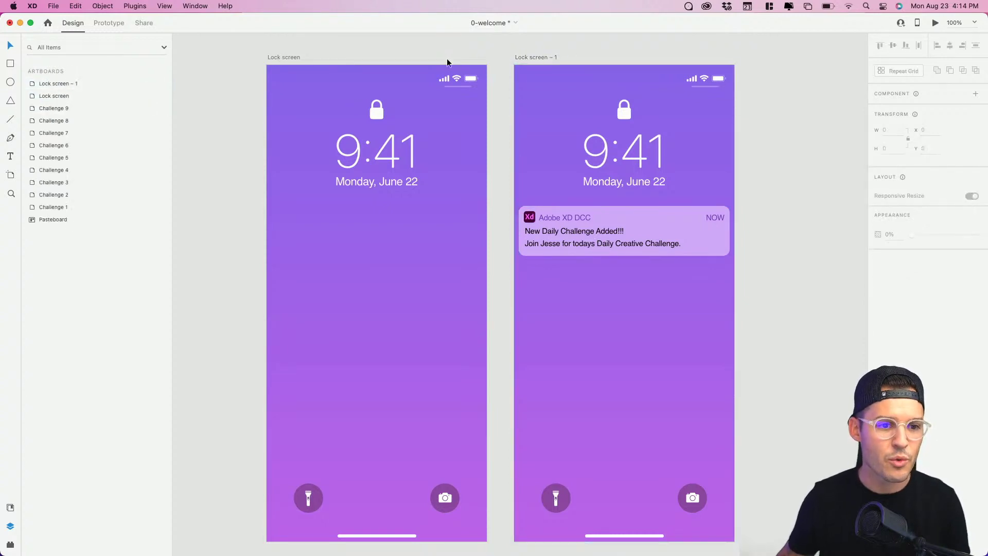
# Rename the original artboard without a visible notification as "Lock screen empty".
pyautogui.doubleClick(81, 97)
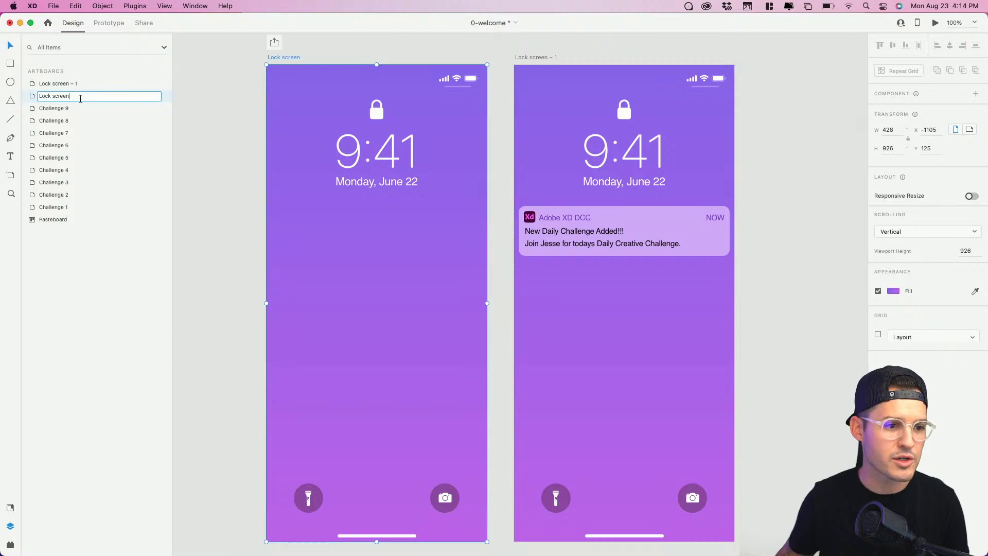
pyautogui.write('empty')
pyautogui.press('Return')
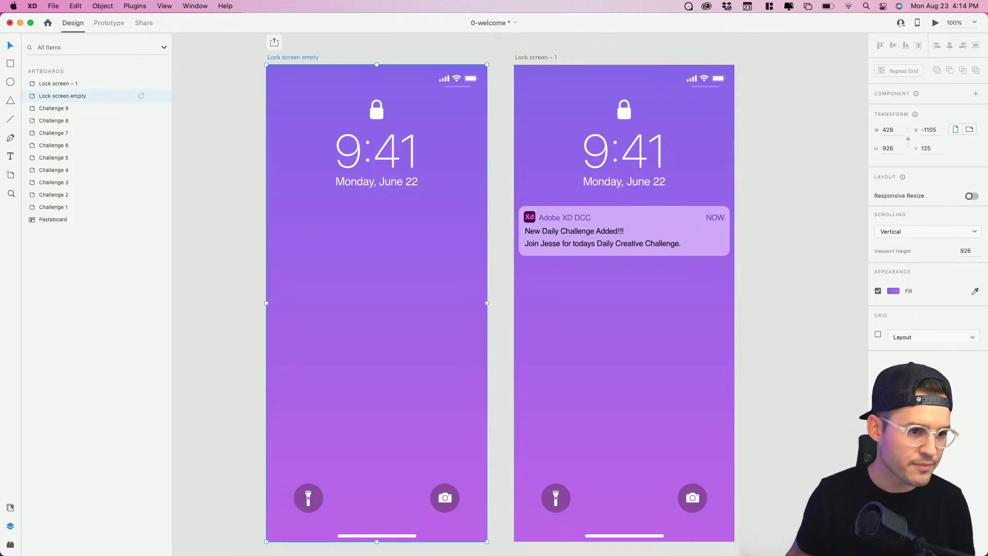
# Rename the duplicated artboard as "Lock screen notification".
pyautogui.doubleClick(73, 84)
pyautogui.press('BackSpace')
pyautogui.press('BackSpace')
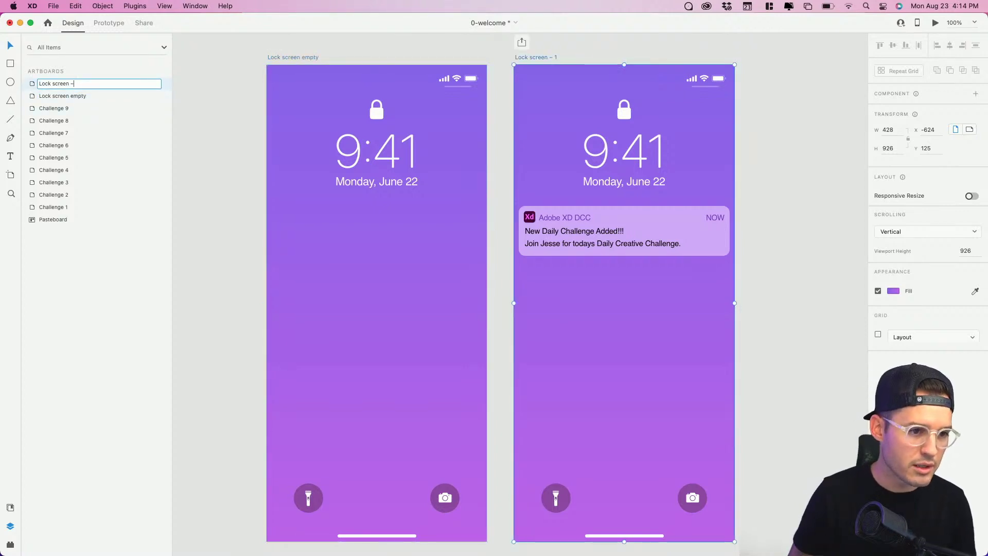
pyautogui.press('BackSpace')
pyautogui.write('notification')
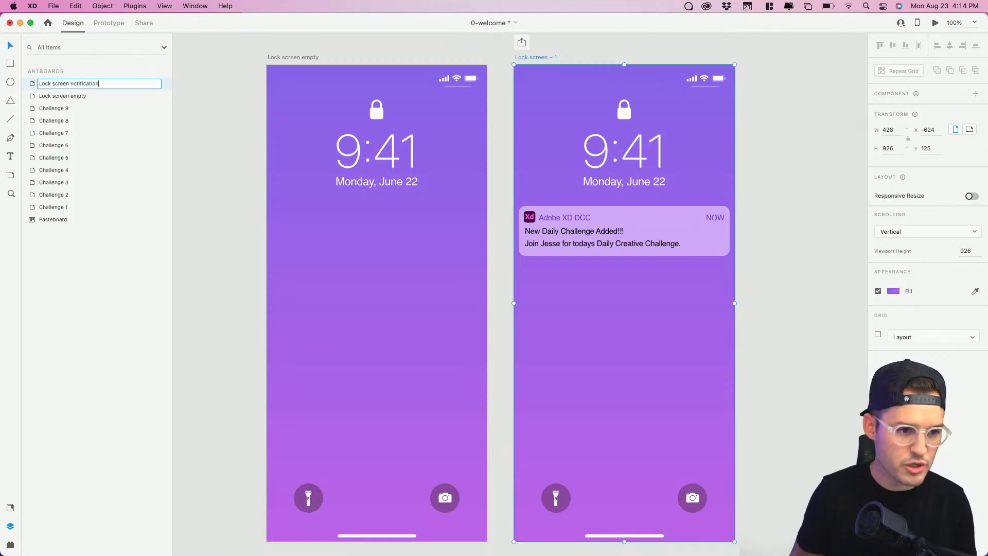
pyautogui.press('Return')
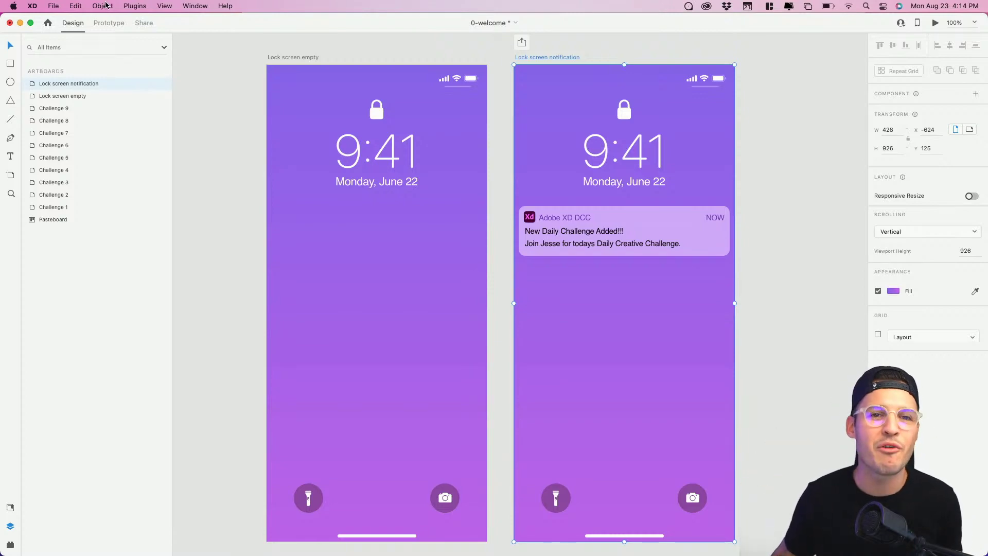
# In Prototype mode, wire the camera button on Lock screen empty to the Lock screen notification artboard.
pyautogui.hotkey('ctrl', 'Up')
pyautogui.click(410, 245)
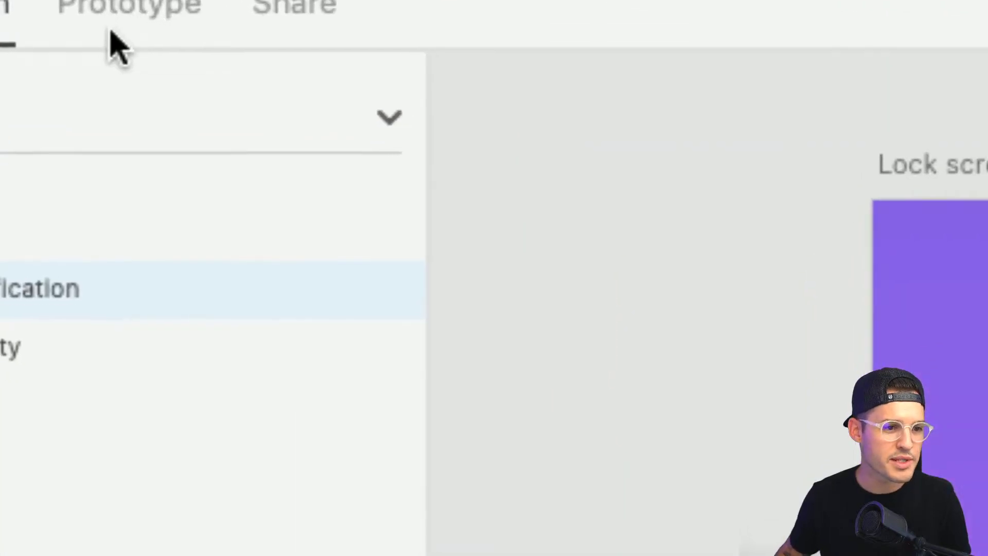
pyautogui.click(110, 32)
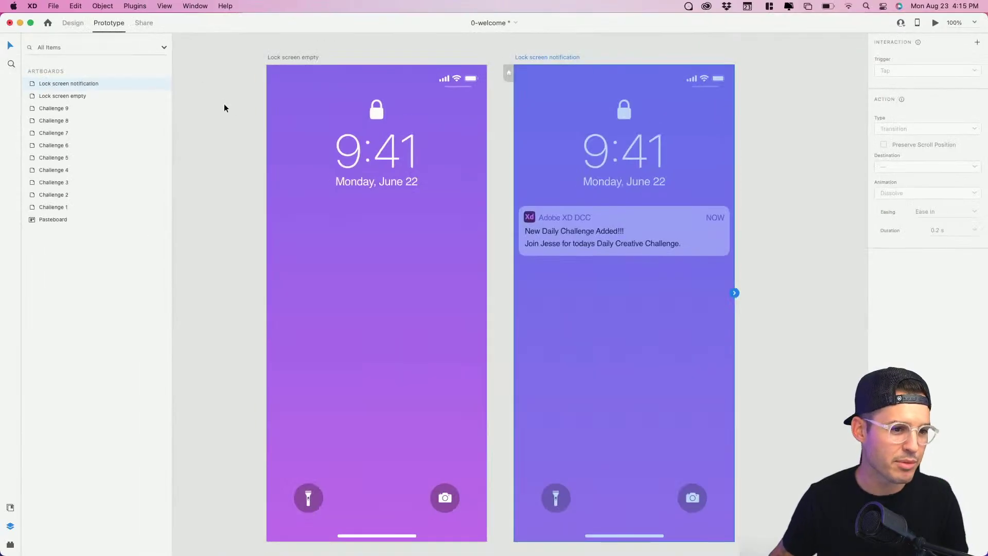
pyautogui.click(293, 58)
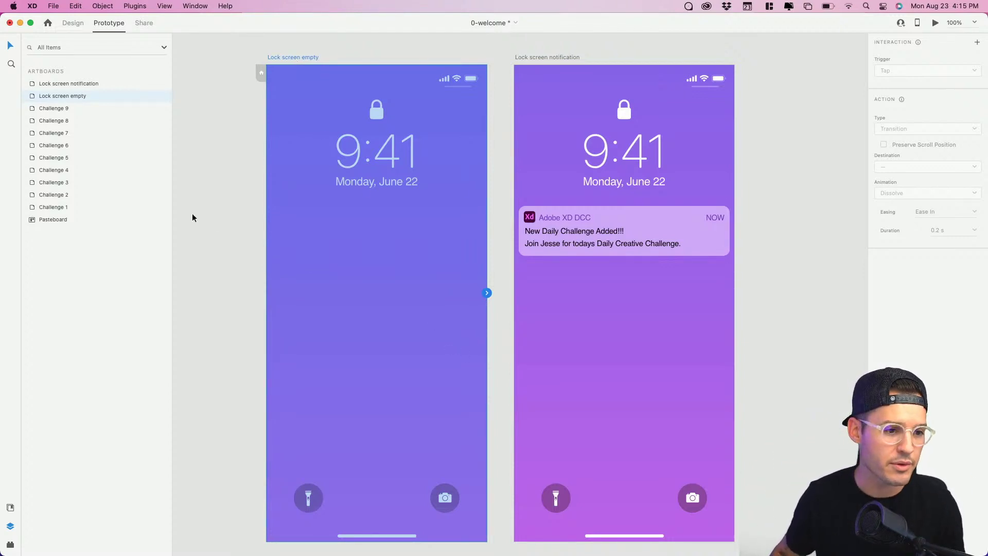
pyautogui.doubleClick(32, 97)
pyautogui.click(32, 83)
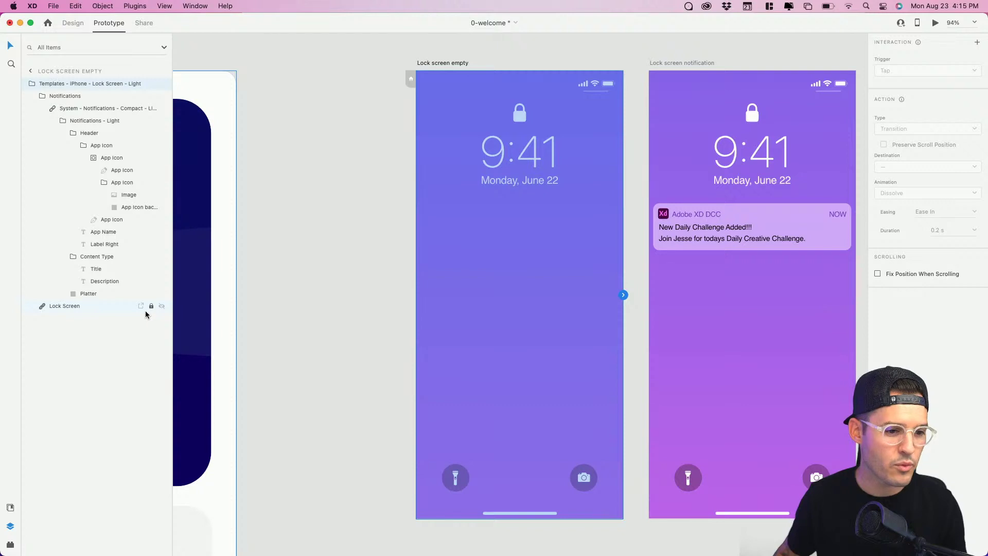
pyautogui.click(589, 478)
pyautogui.doubleClick(588, 477)
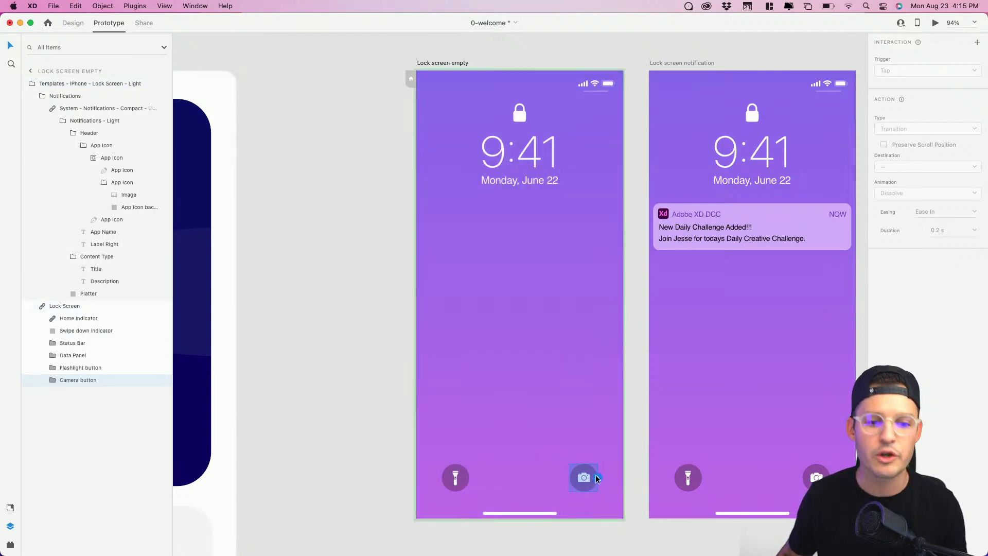
pyautogui.moveTo(598, 477); pyautogui.dragTo(658, 383)
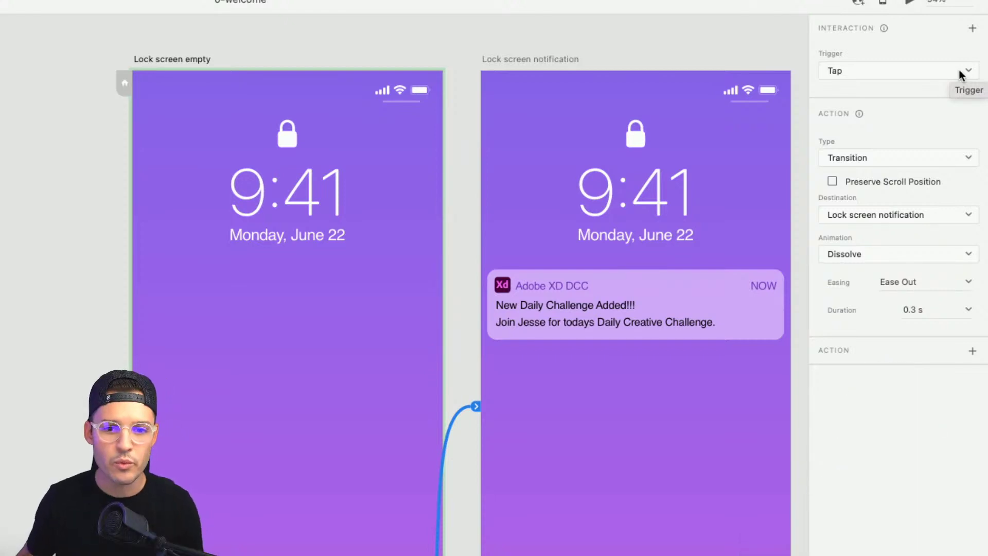
# Set the camera button's tap interaction to Auto-Animate with Snap easing.
pyautogui.click(967, 122)
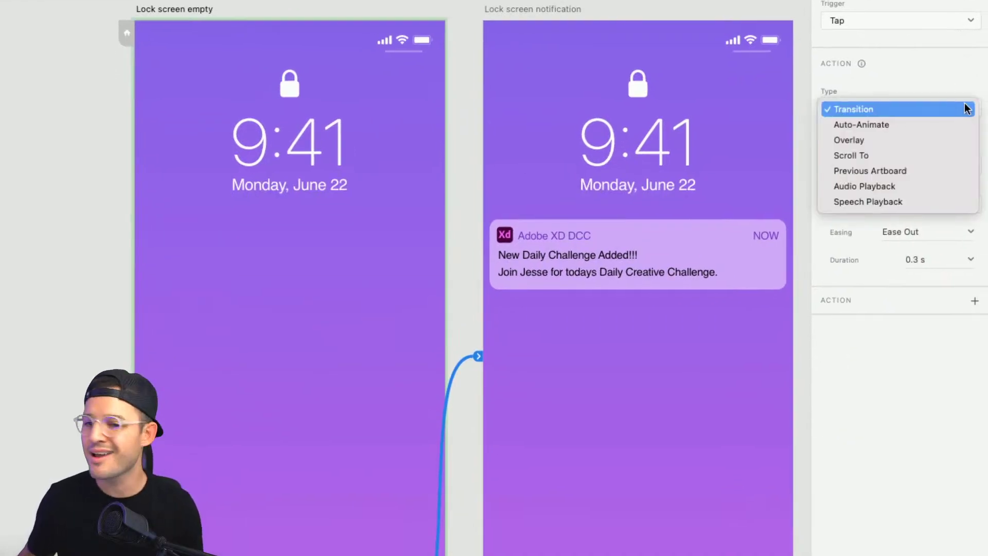
pyautogui.click(969, 116)
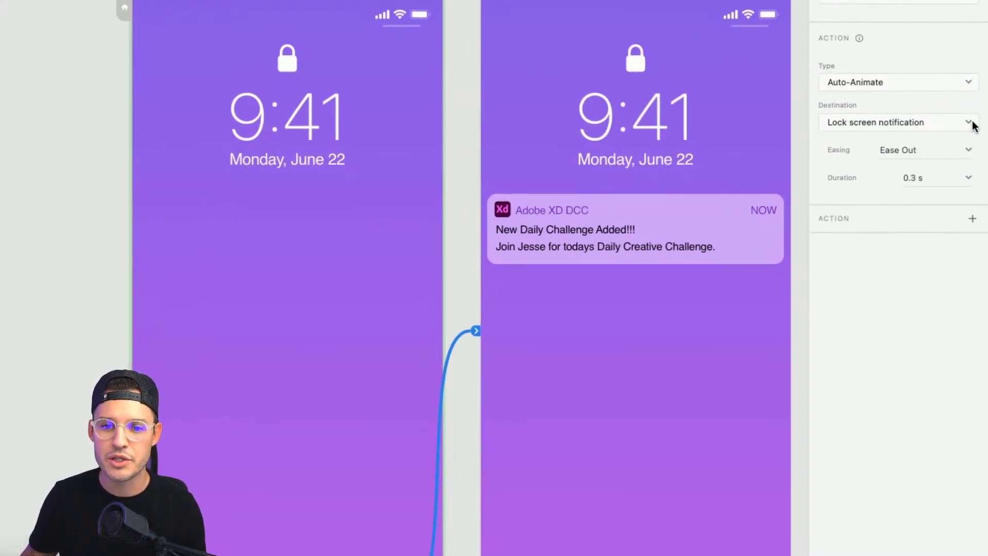
pyautogui.click(971, 152)
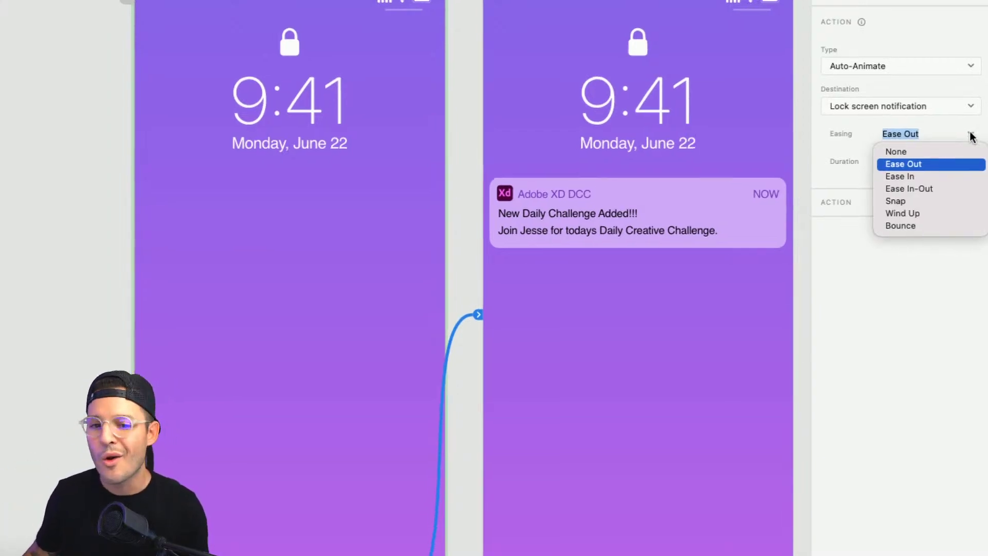
pyautogui.click(967, 160)
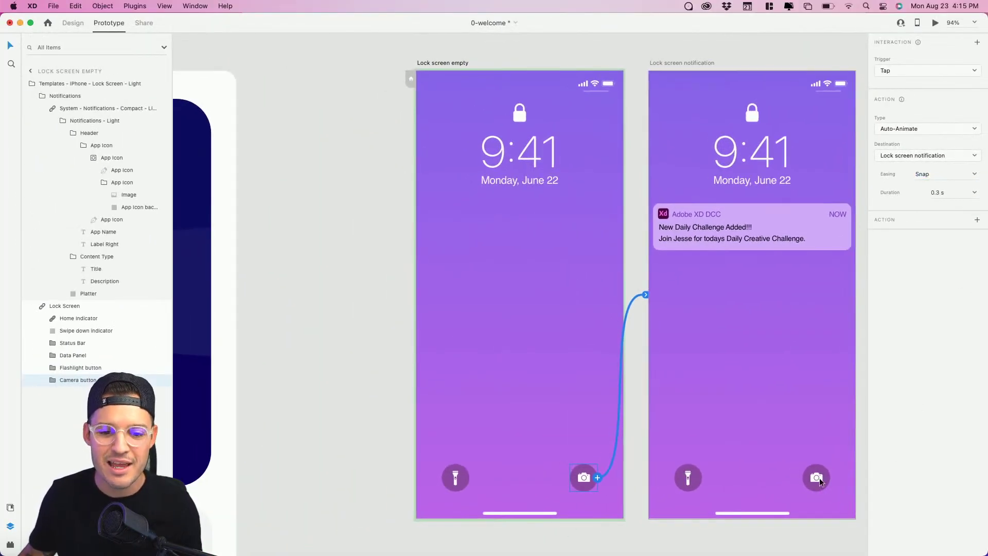
# Wire the camera button on Lock screen notification back to the Lock screen empty artboard.
pyautogui.click(820, 478)
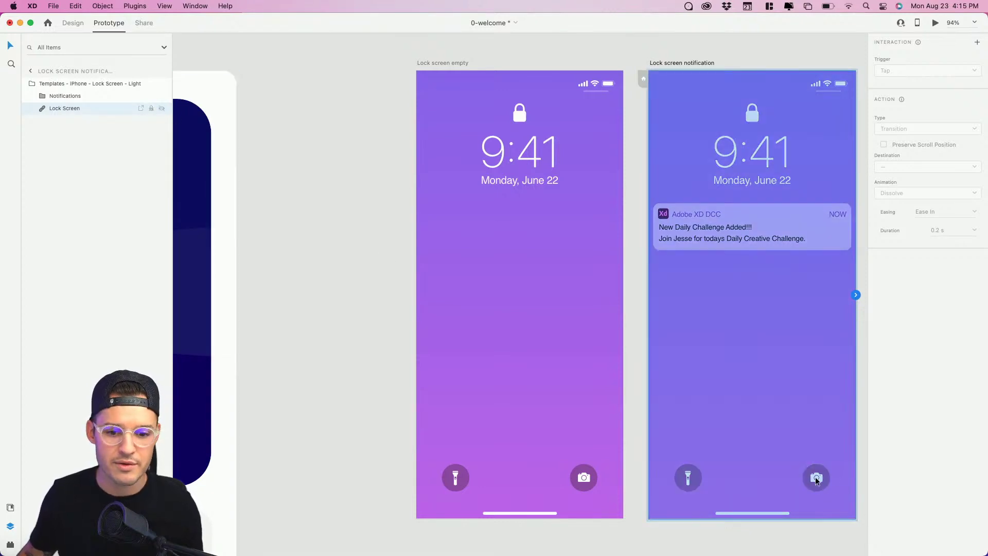
pyautogui.doubleClick(815, 476)
pyautogui.moveTo(830, 478); pyautogui.dragTo(531, 267)
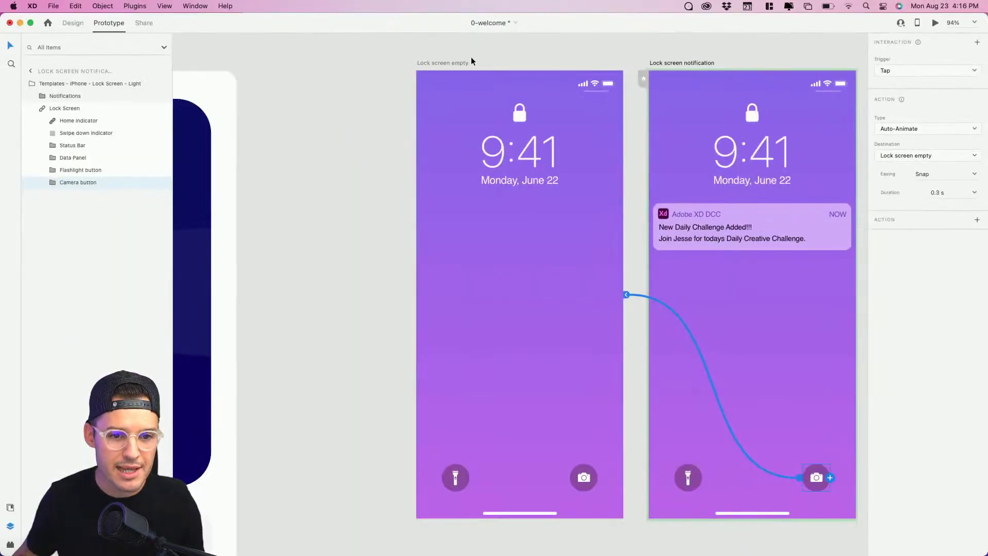
# Move the Lock screen empty artboard farther left of the notification artboard and make it the flow's home screen.
pyautogui.click(447, 63)
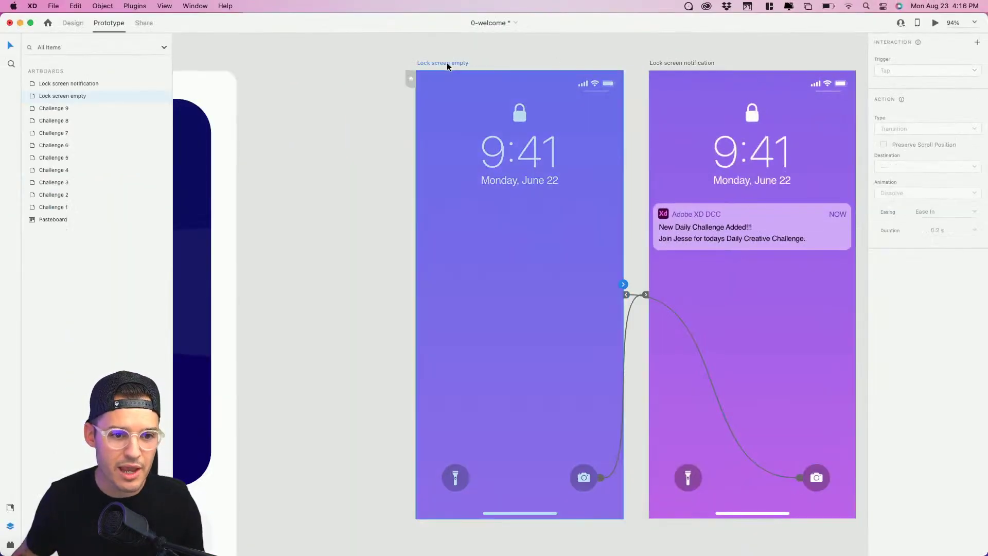
pyautogui.moveTo(446, 63); pyautogui.dragTo(398, 64)
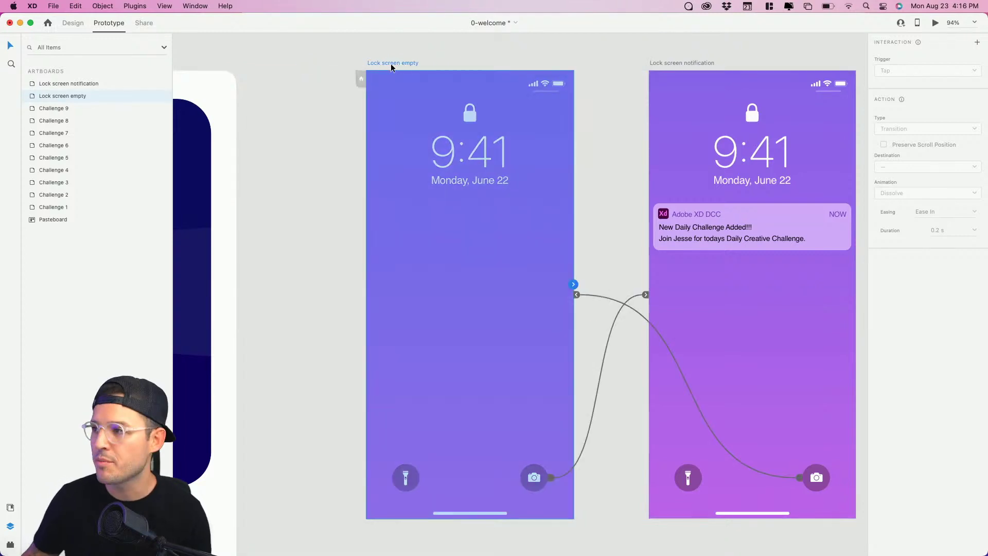
pyautogui.click(361, 80)
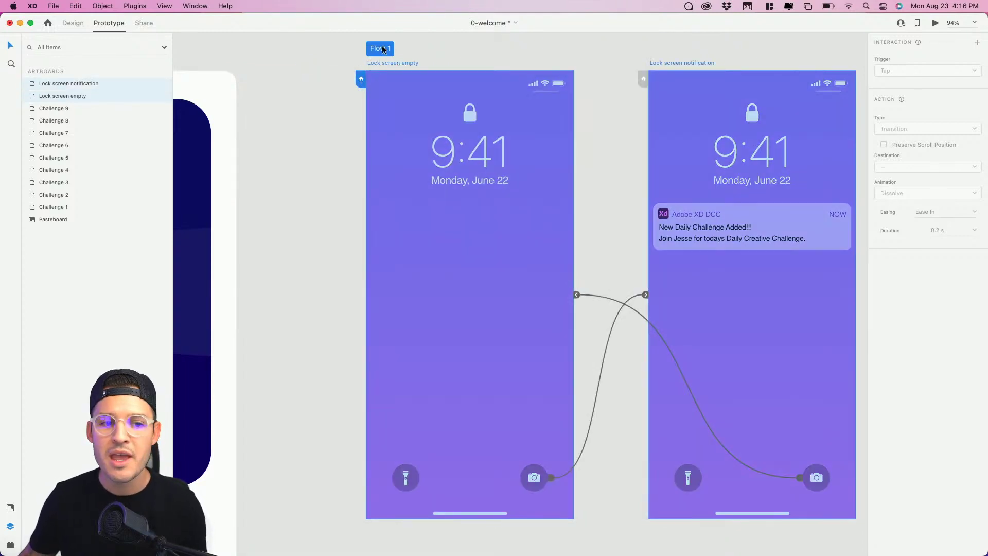
# Rename the prototype flow as "Notification" and save the document.
pyautogui.doubleClick(383, 49)
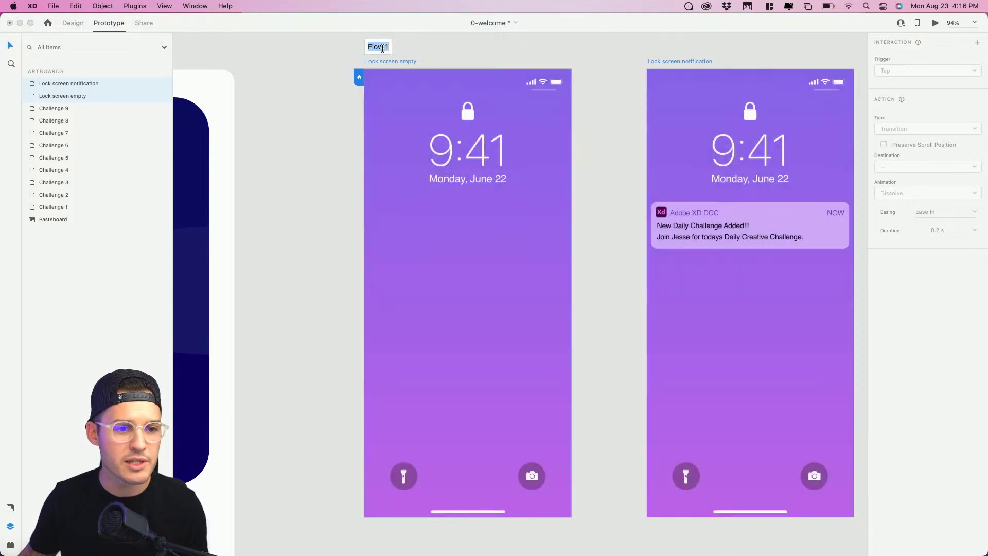
pyautogui.write('N')
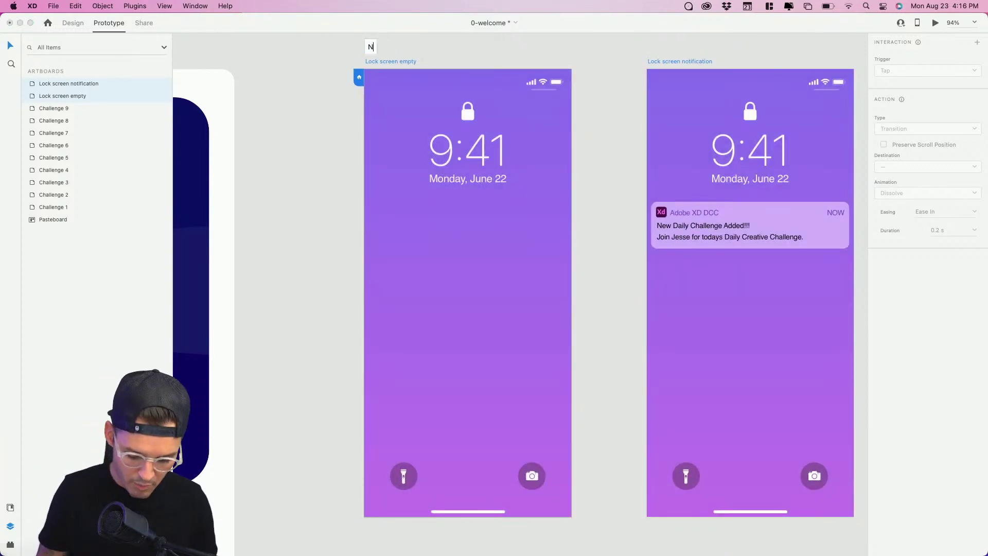
pyautogui.write('otification')
pyautogui.press('Return')
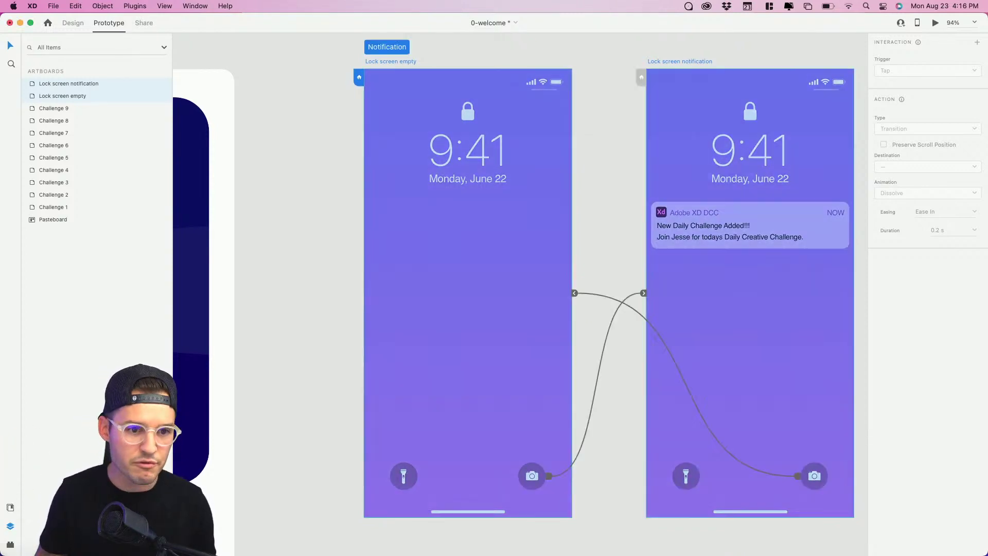
pyautogui.hscroll(5, 448, 49)
pyautogui.click(412, 56)
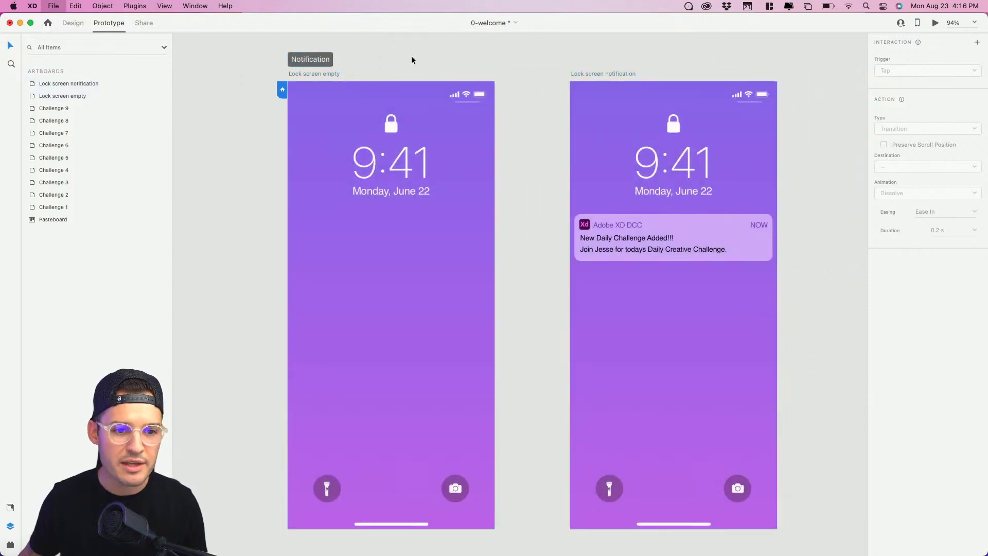
pyautogui.press('super+s')
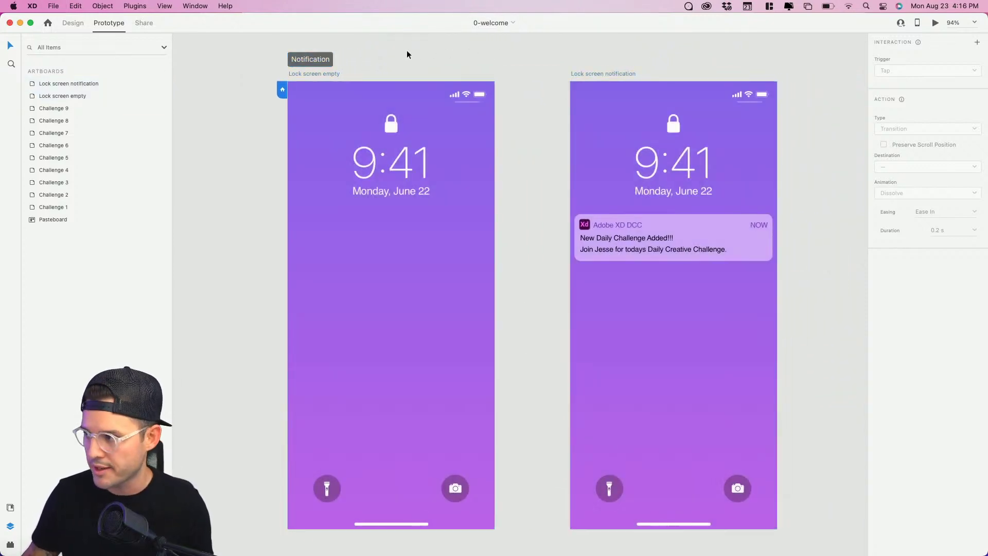
# Preview the Notification flow, test the camera button's transitions in both directions, and close the preview.
pyautogui.click(308, 62)
pyautogui.click(935, 22)
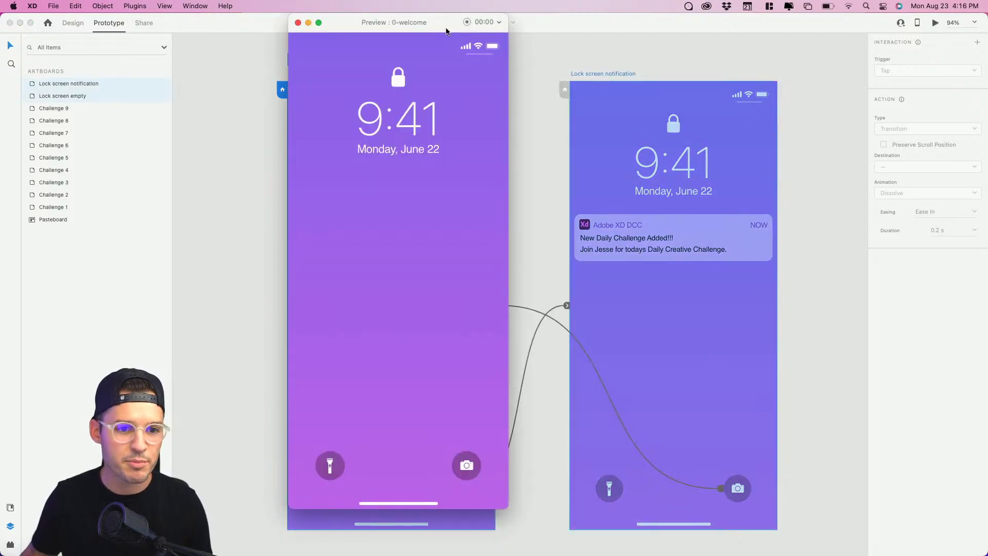
pyautogui.moveTo(449, 30); pyautogui.dragTo(522, 54)
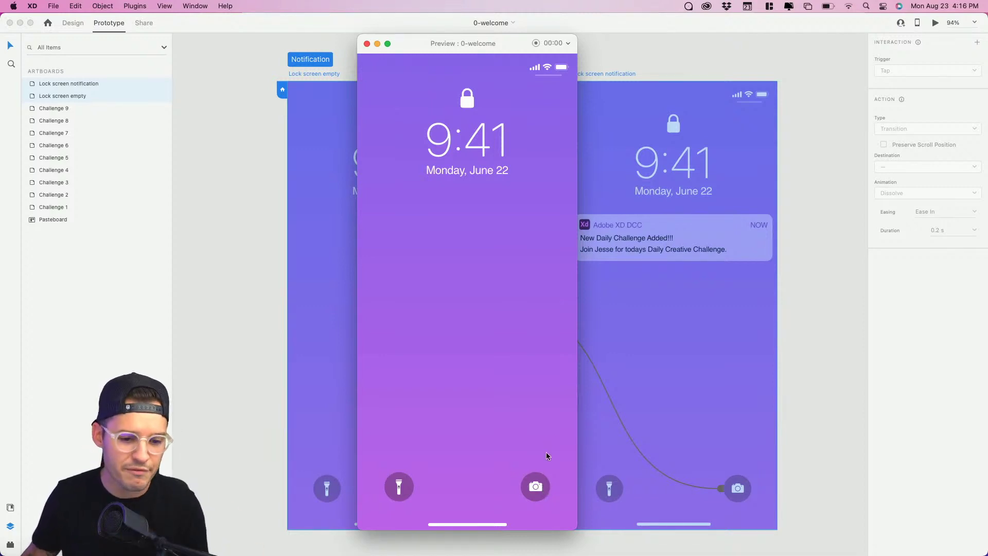
pyautogui.click(538, 481)
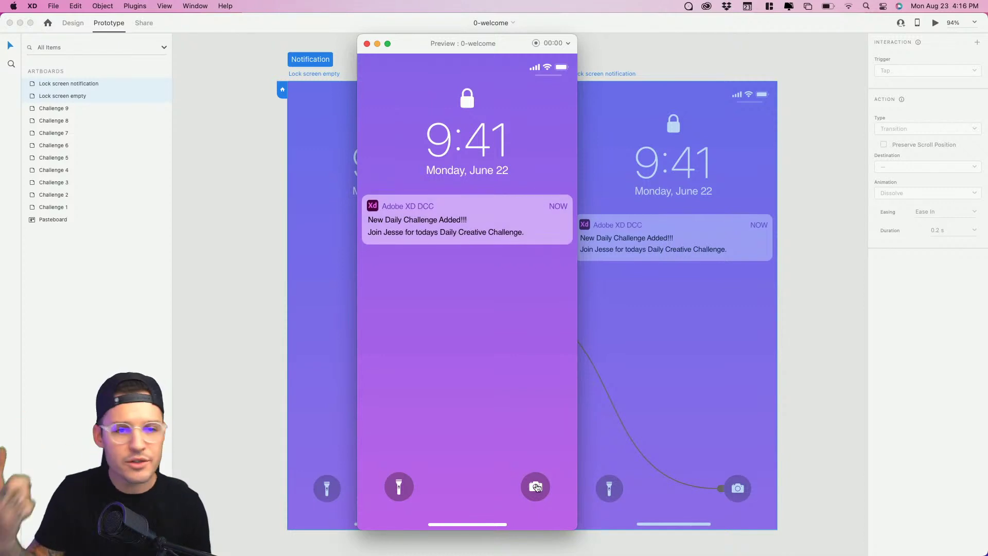
pyautogui.click(542, 486)
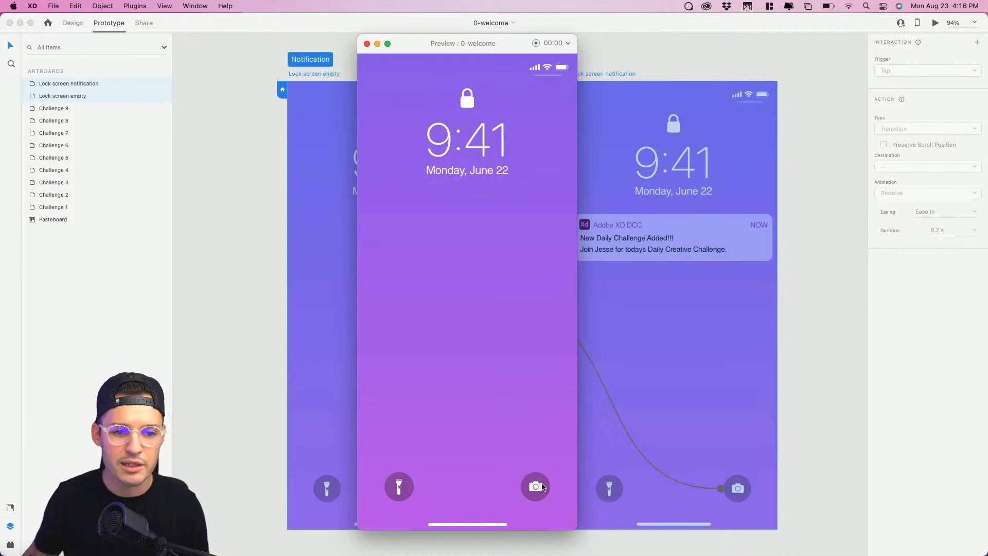
pyautogui.click(541, 487)
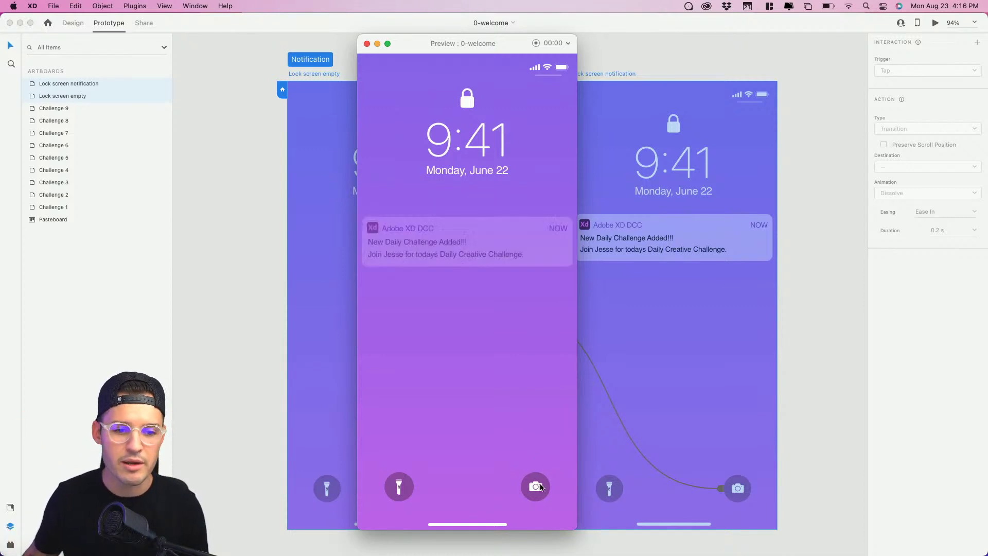
pyautogui.click(367, 44)
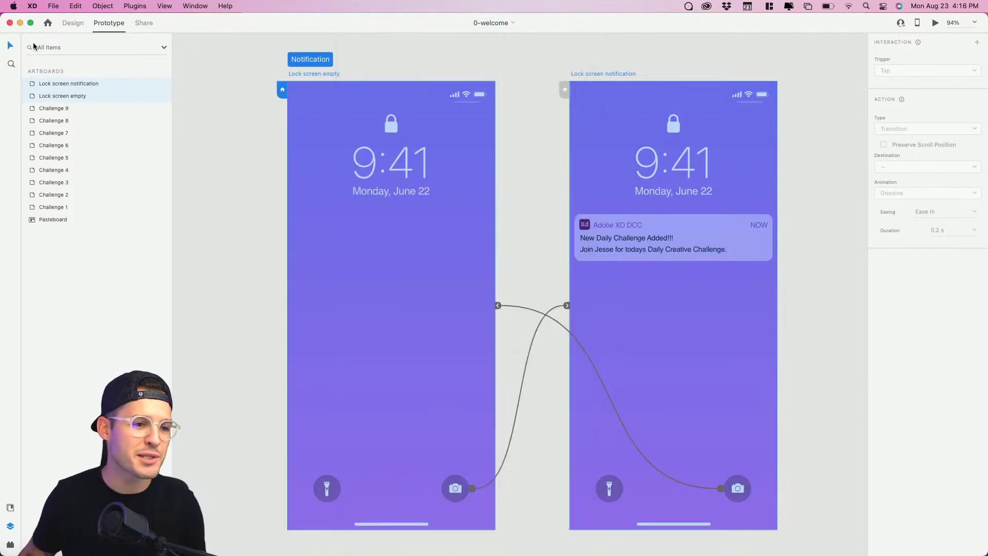
# In Design mode, set the opacity of the Notifications group on Lock screen empty to 100%.
pyautogui.click(74, 23)
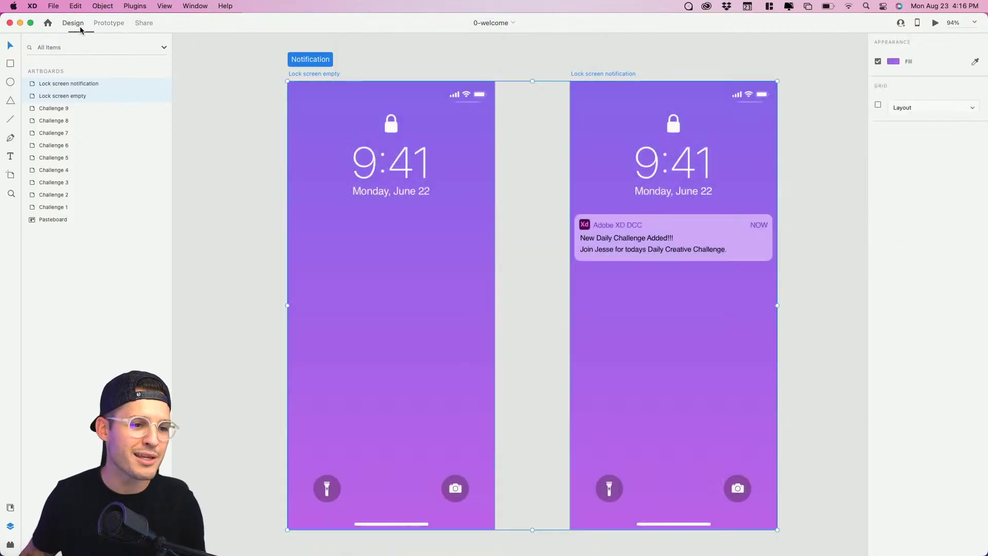
pyautogui.click(425, 265)
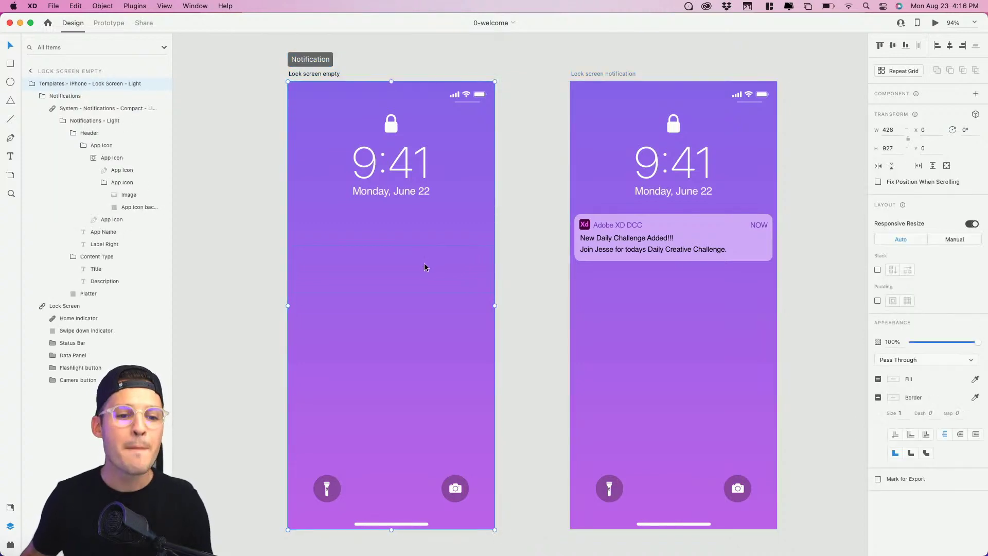
pyautogui.doubleClick(424, 265)
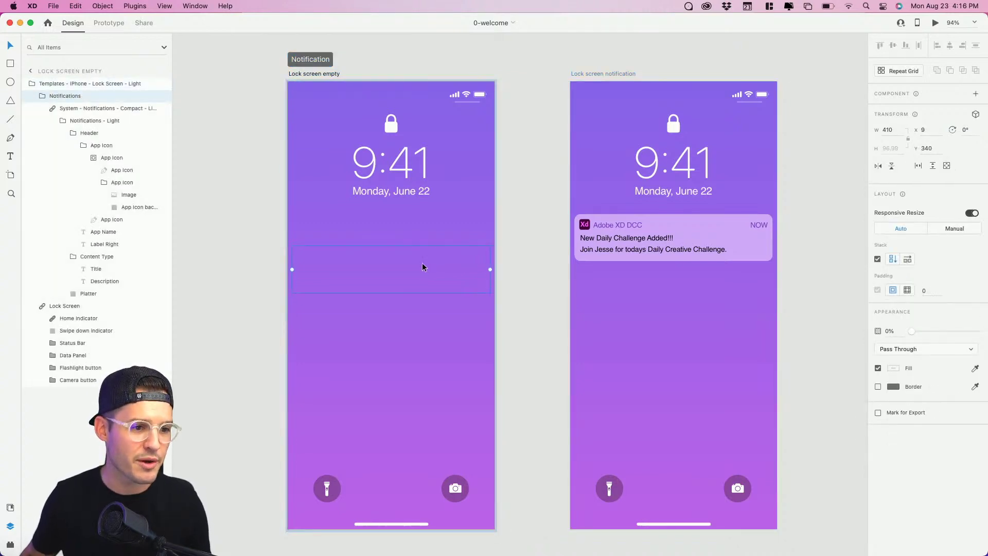
pyautogui.click(43, 97)
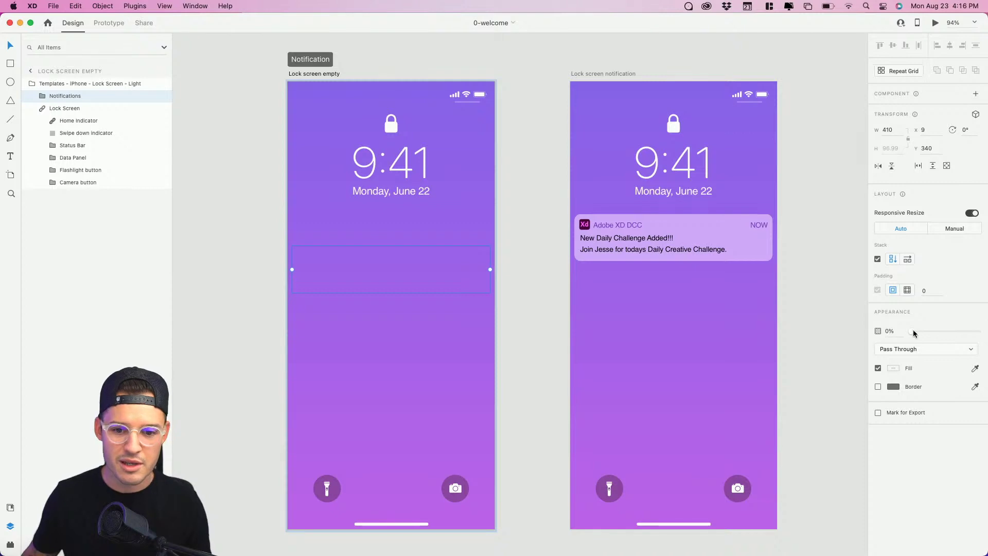
pyautogui.moveTo(912, 331); pyautogui.dragTo(978, 331)
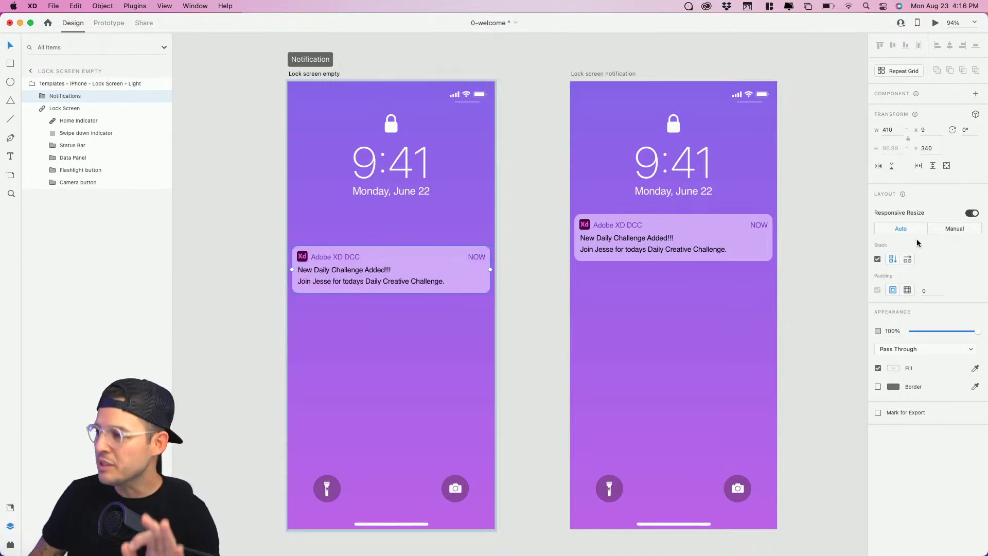
# Enable 3D transforms for the notification on Lock screen empty, rotate it about the X axis to about -184°, and move it down to about Y 425.
pyautogui.click(976, 115)
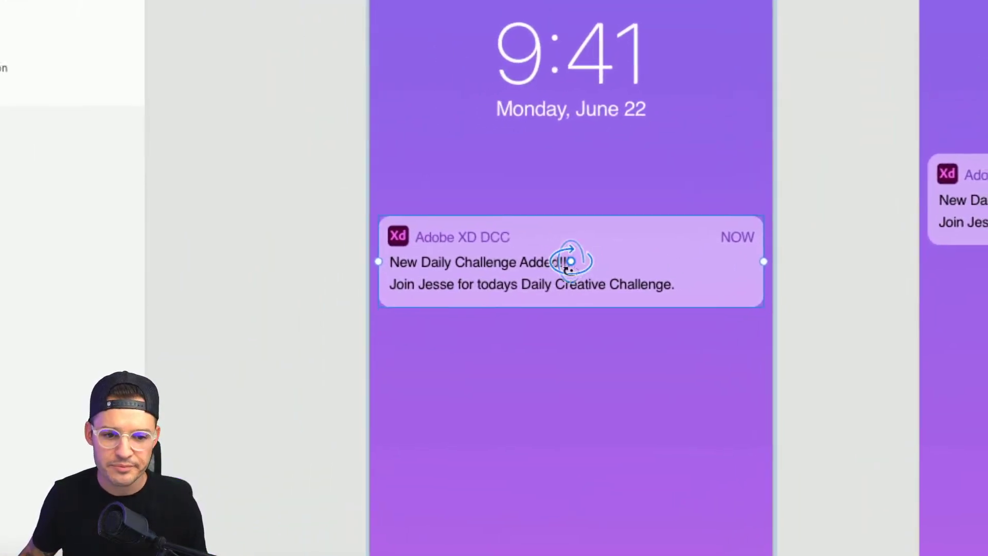
pyautogui.press('Escape')
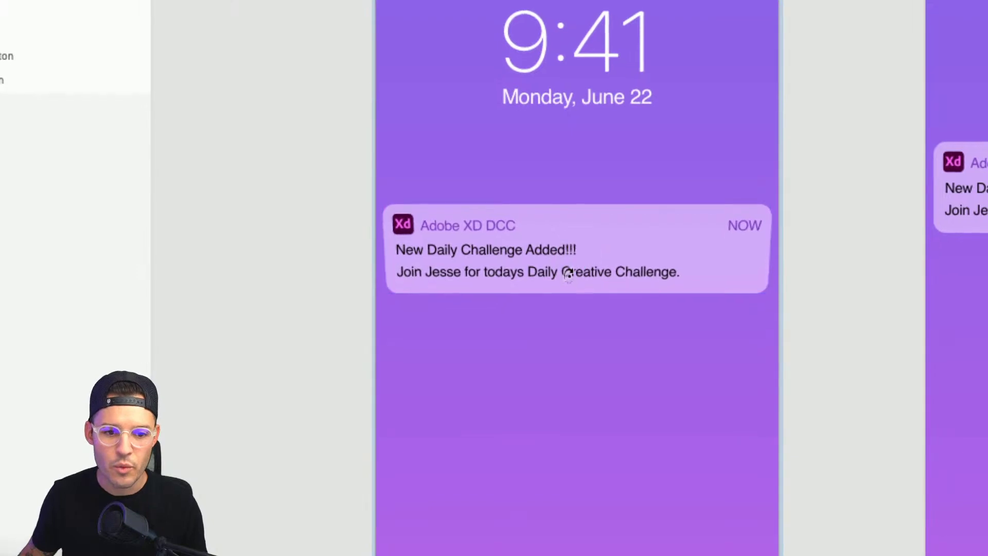
pyautogui.moveTo(567, 273); pyautogui.dragTo(576, 304)
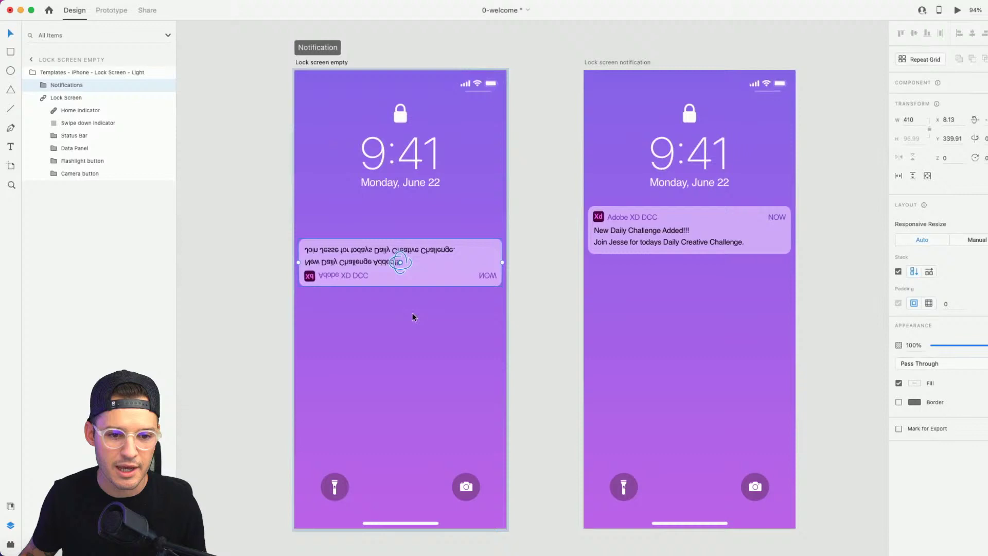
pyautogui.moveTo(450, 273); pyautogui.dragTo(448, 314)
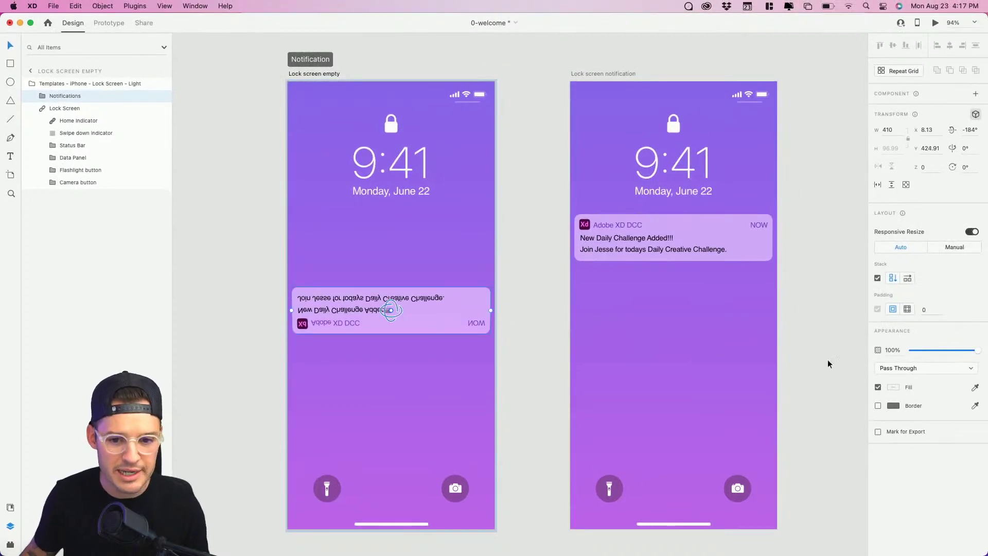
# Set the opacity of the flipped Notifications group on Lock screen empty to 0%.
pyautogui.moveTo(978, 350); pyautogui.dragTo(883, 360)
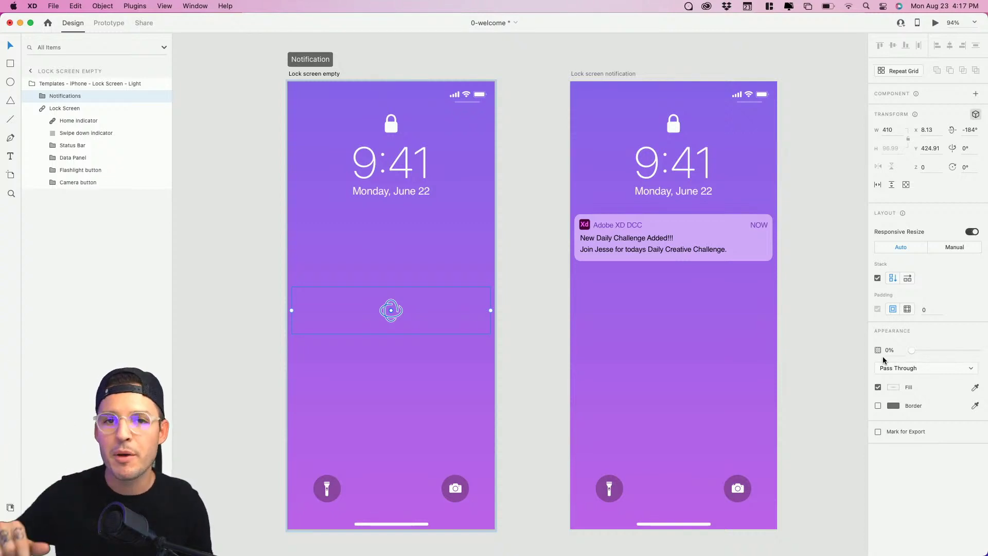
# In Prototype mode, set the duration of both camera button transitions between Lock screen empty and Lock screen notification to 0.5 s.
pyautogui.click(110, 23)
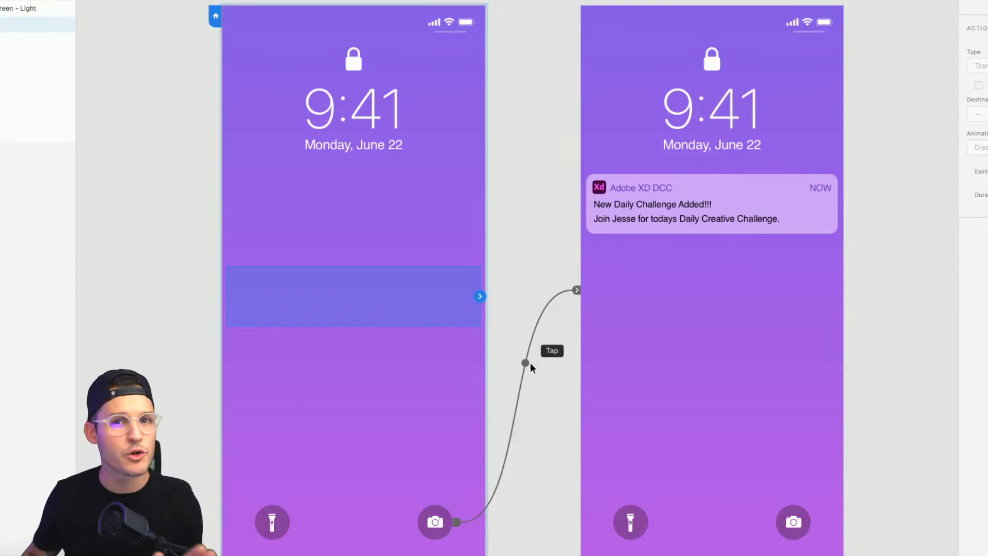
pyautogui.click(530, 362)
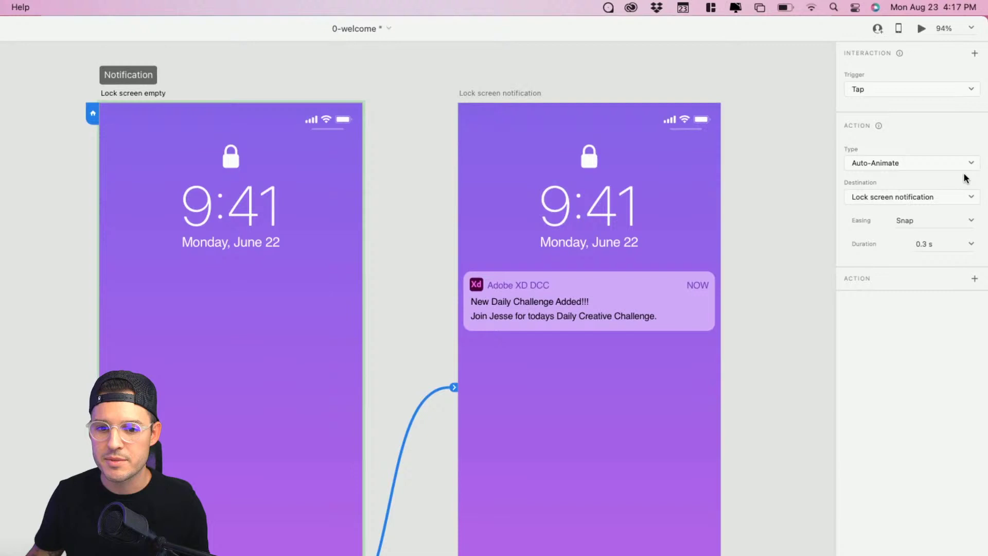
pyautogui.click(928, 245)
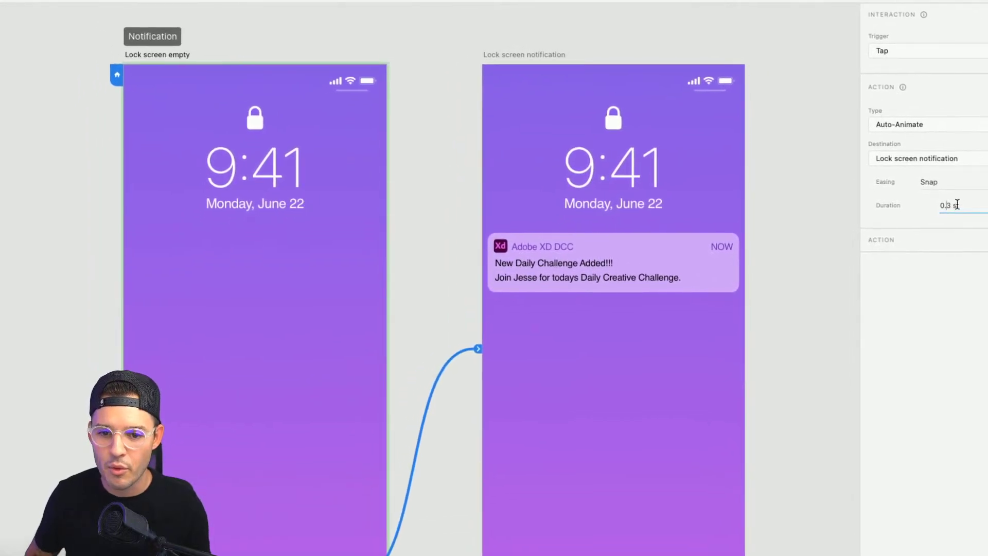
pyautogui.doubleClick(957, 205)
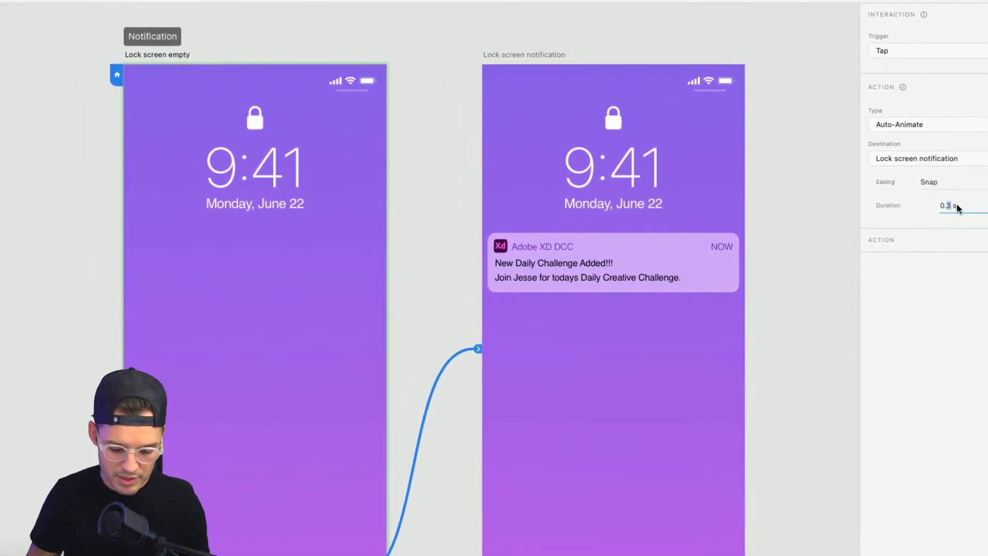
pyautogui.write('5')
pyautogui.press('Return')
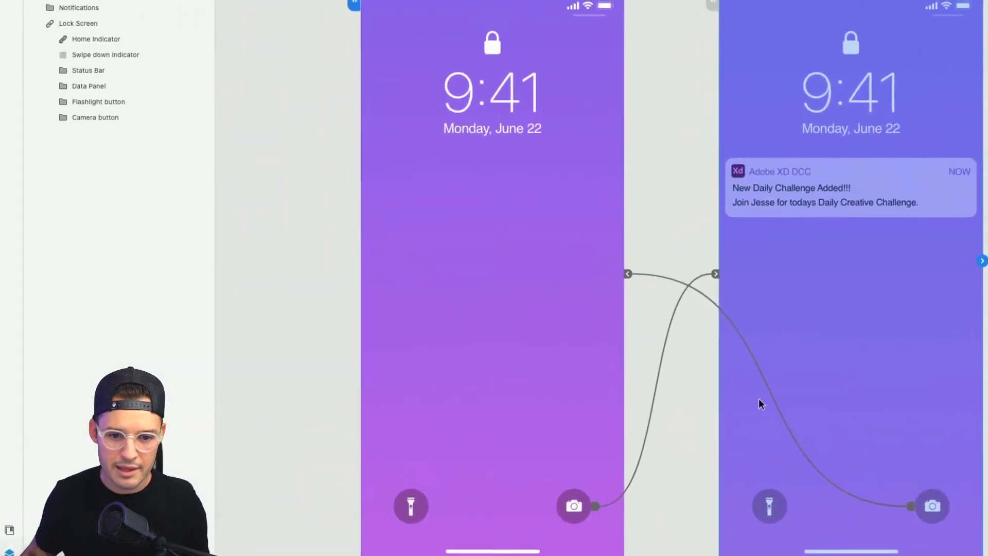
pyautogui.click(764, 398)
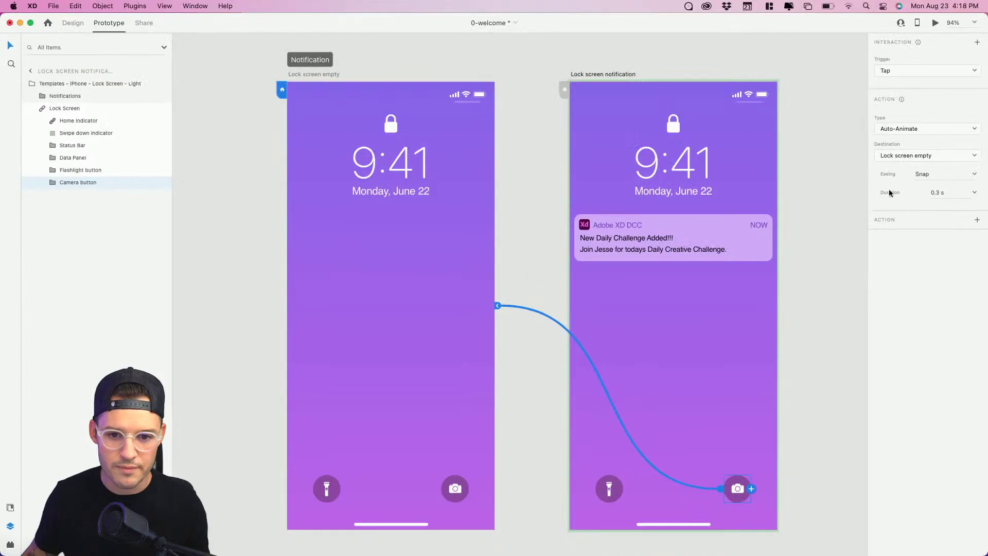
pyautogui.click(948, 192)
pyautogui.click(933, 193)
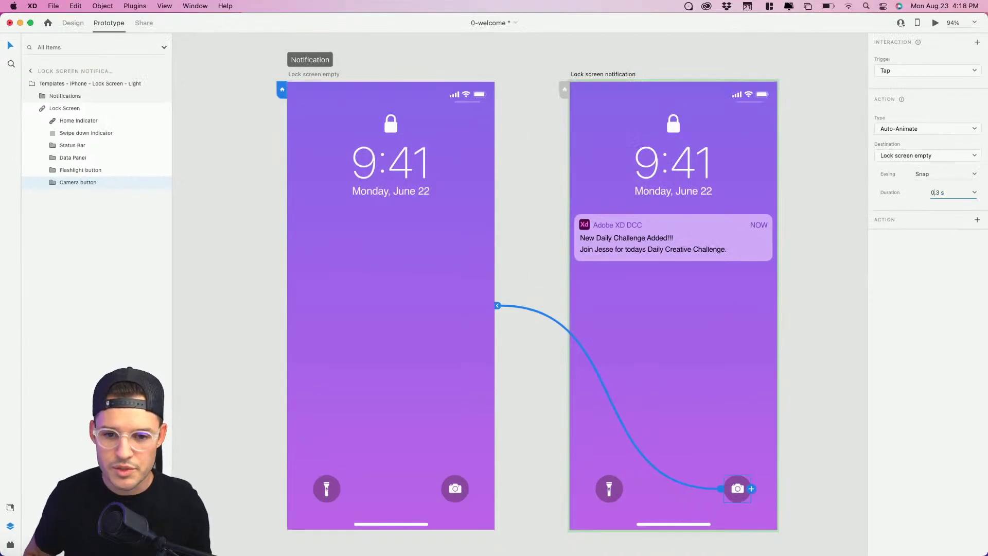
pyautogui.write('5')
pyautogui.press('Tab')
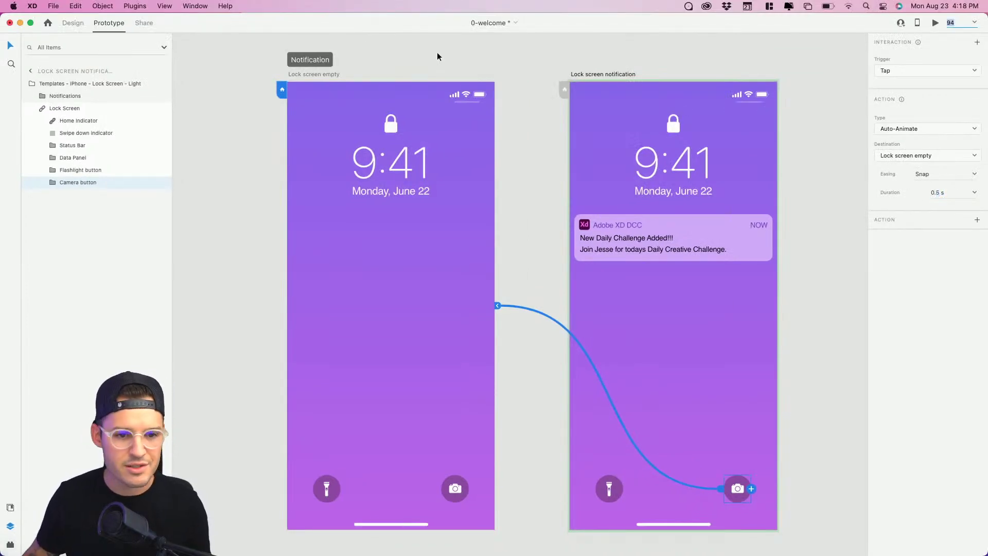
# Preview the flow from Lock screen empty, test the notification's flip in both directions with the camera button, and close the preview.
pyautogui.click(316, 77)
pyautogui.click(936, 24)
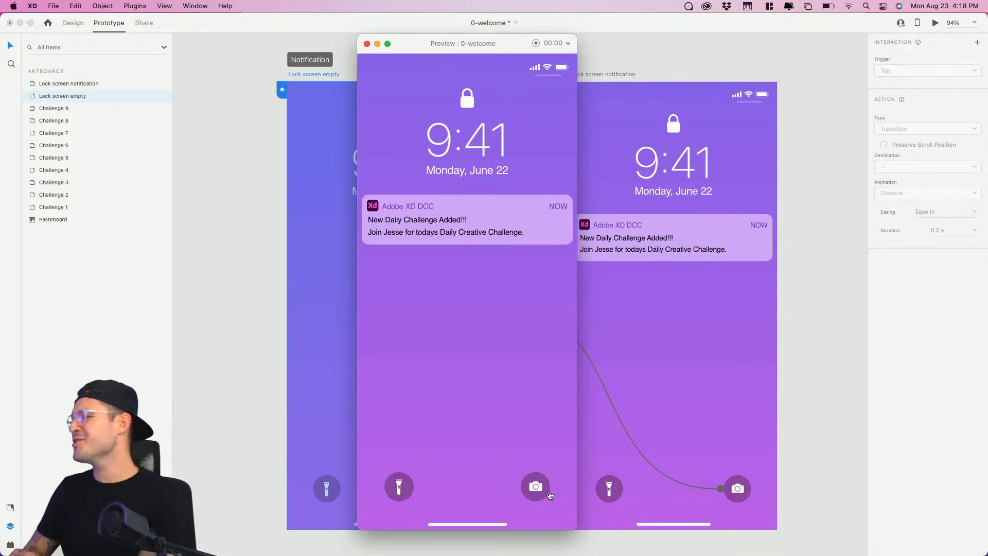
pyautogui.click(541, 493)
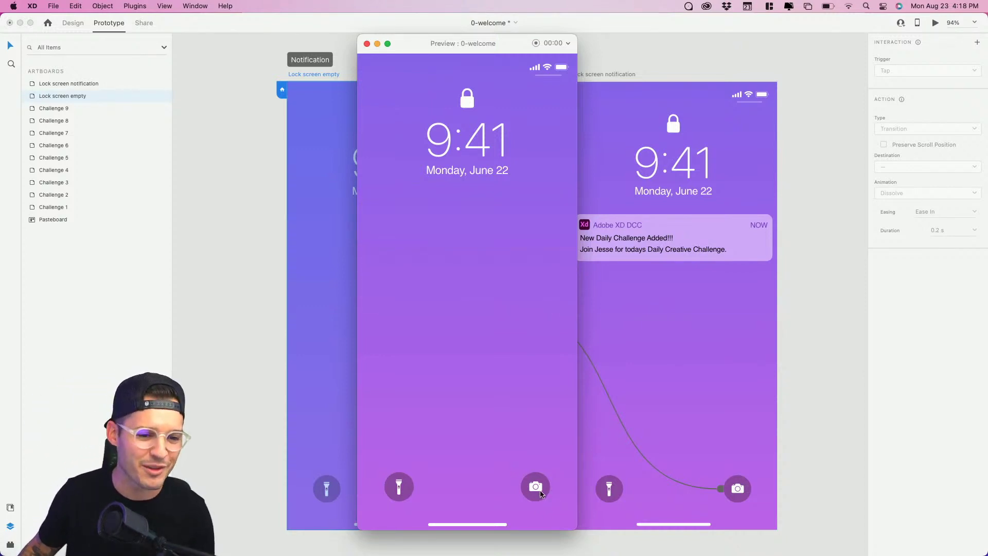
pyautogui.click(542, 492)
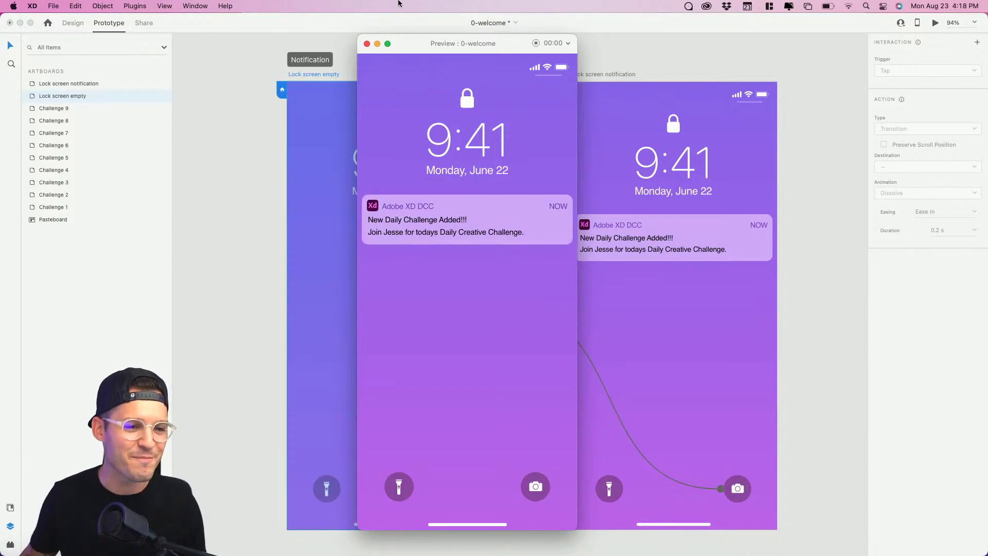
pyautogui.click(367, 43)
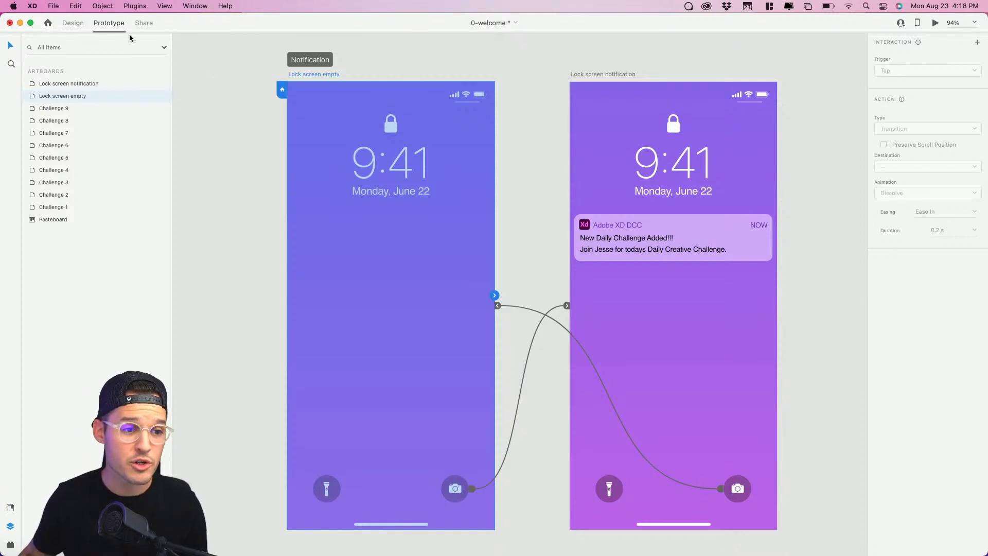
# In Design mode, duplicate the Lock screen notification artboard and rename the copy as "Lock screen swiped".
pyautogui.click(73, 23)
pyautogui.moveTo(679, 70); pyautogui.dragTo(427, 63)
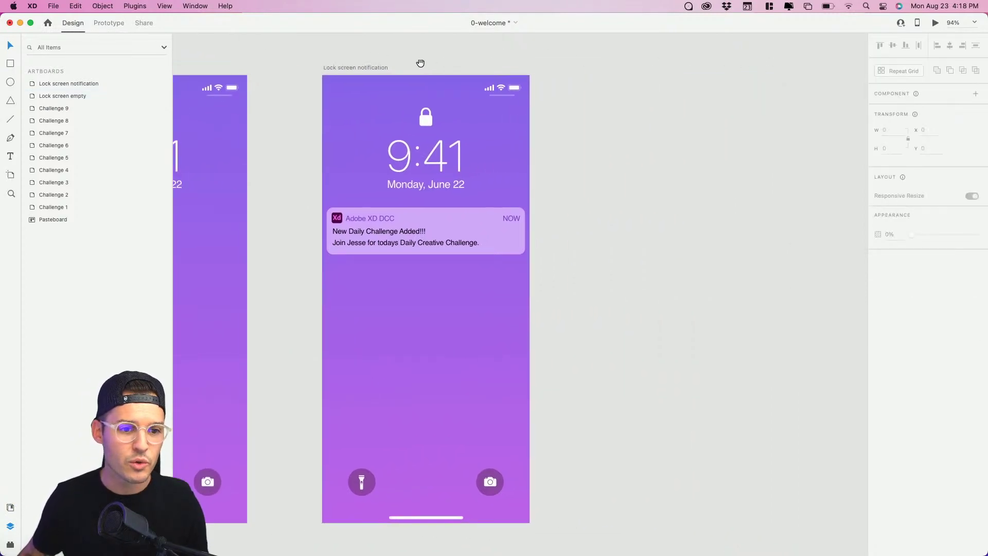
pyautogui.click(363, 67)
pyautogui.press('super+d')
pyautogui.moveTo(612, 88); pyautogui.dragTo(624, 86)
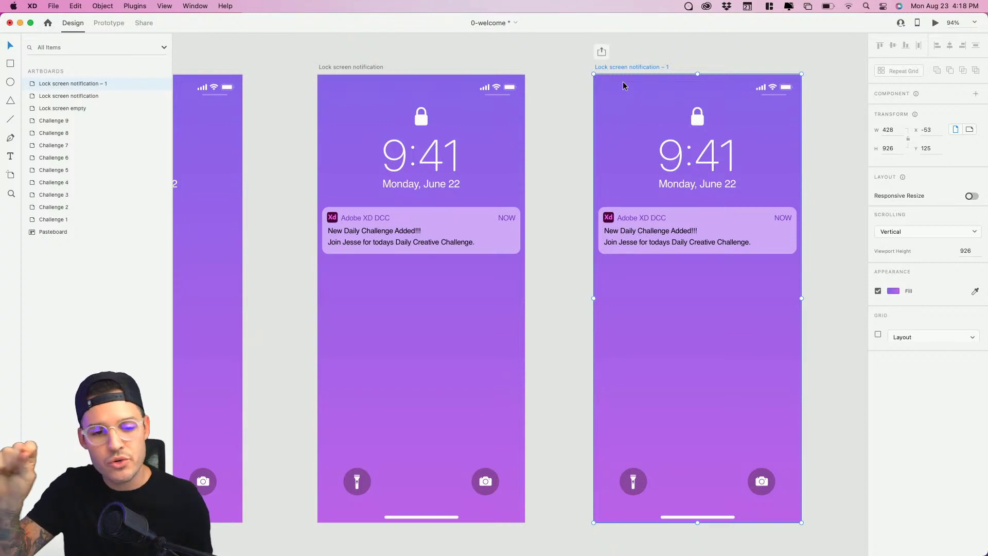
pyautogui.doubleClick(117, 84)
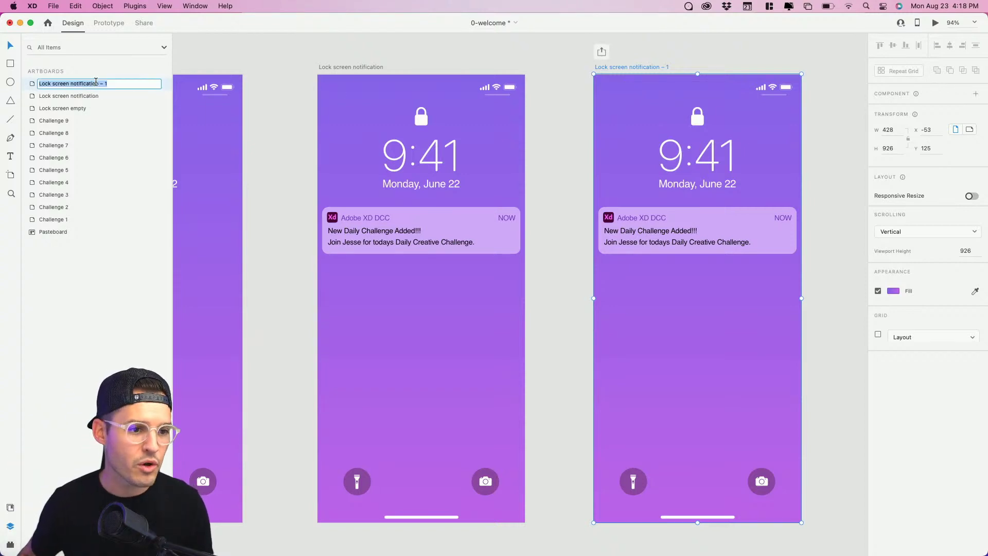
pyautogui.click(116, 84)
pyautogui.keyDown('shift'); pyautogui.click(79, 87); pyautogui.keyUp('shift')
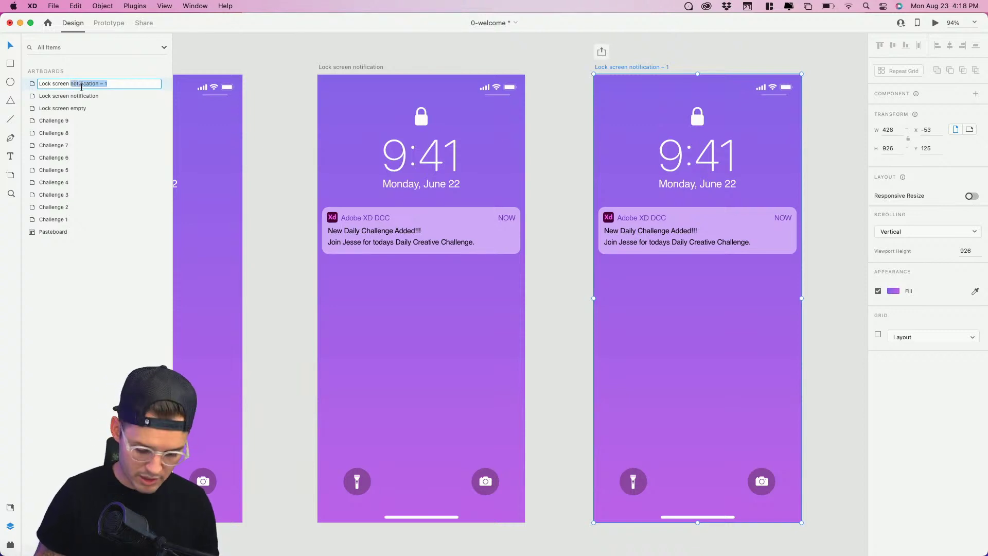
pyautogui.write('swiped')
pyautogui.press('Return')
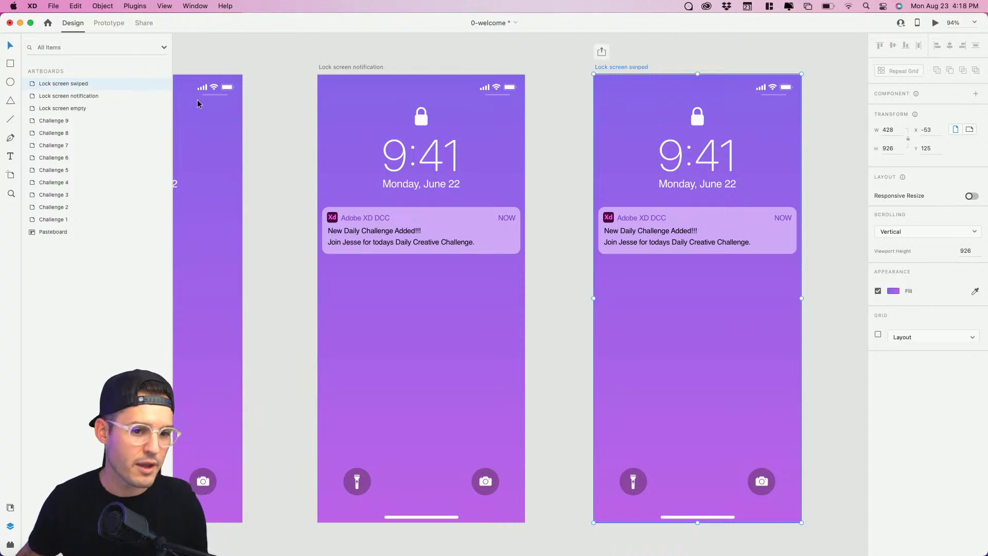
# Move the notification on Lock screen swiped horizontally off the artboard, past its right edge.
pyautogui.click(697, 261)
pyautogui.hscroll(3, 697, 261)
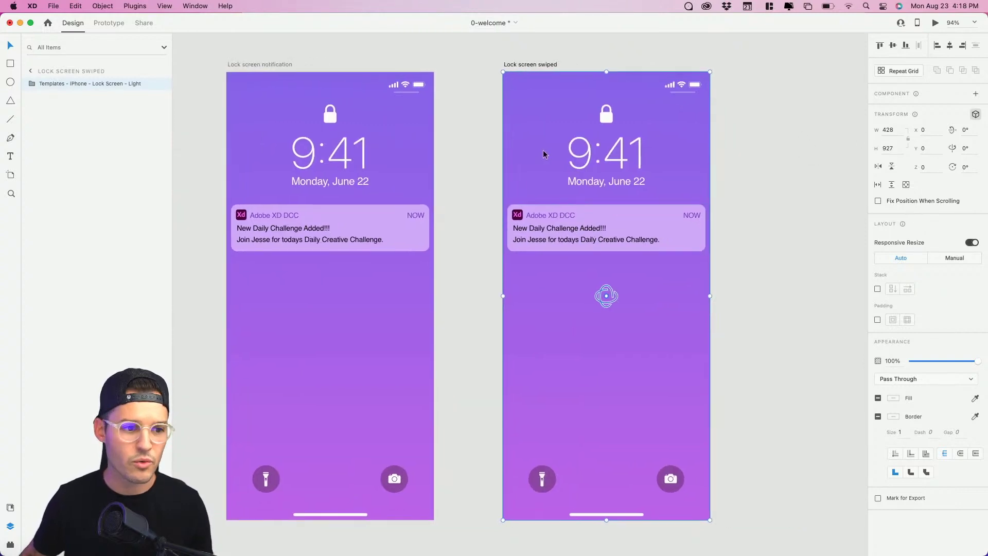
pyautogui.doubleClick(657, 220)
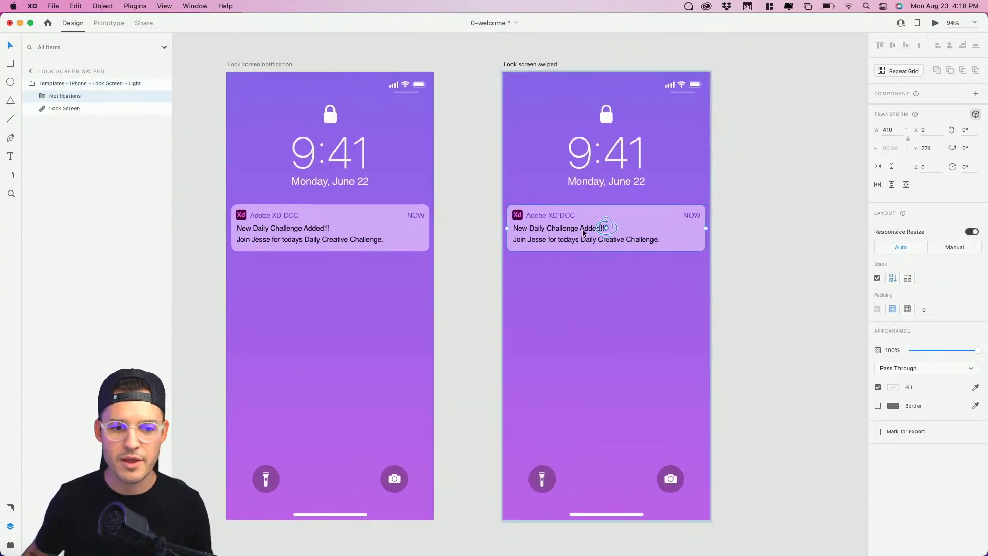
pyautogui.moveTo(537, 236); pyautogui.dragTo(749, 231)
# In Prototype mode, link the notification on Lock screen notification to Lock screen swiped using a Drag trigger with Auto-Animate.
pyautogui.click(354, 243)
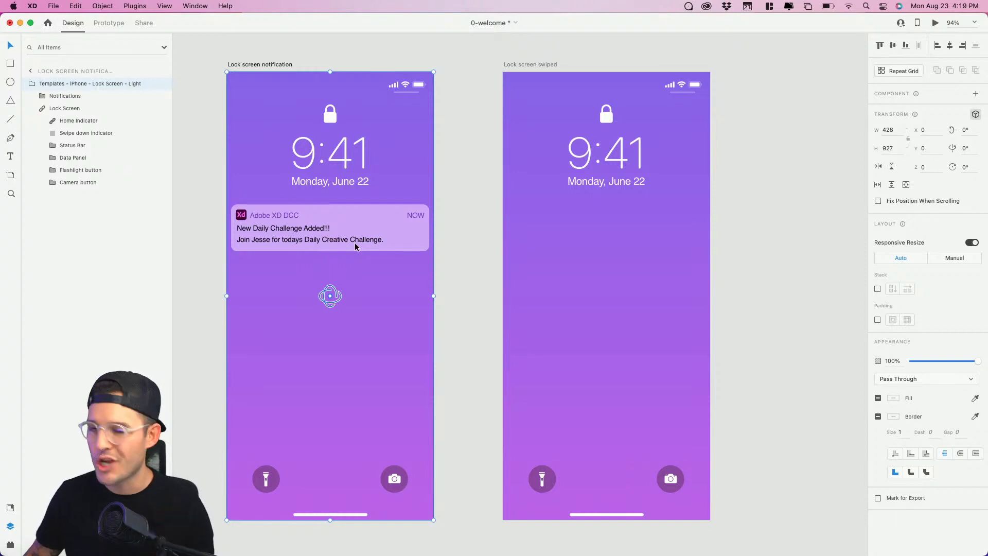
pyautogui.click(110, 28)
pyautogui.click(332, 230)
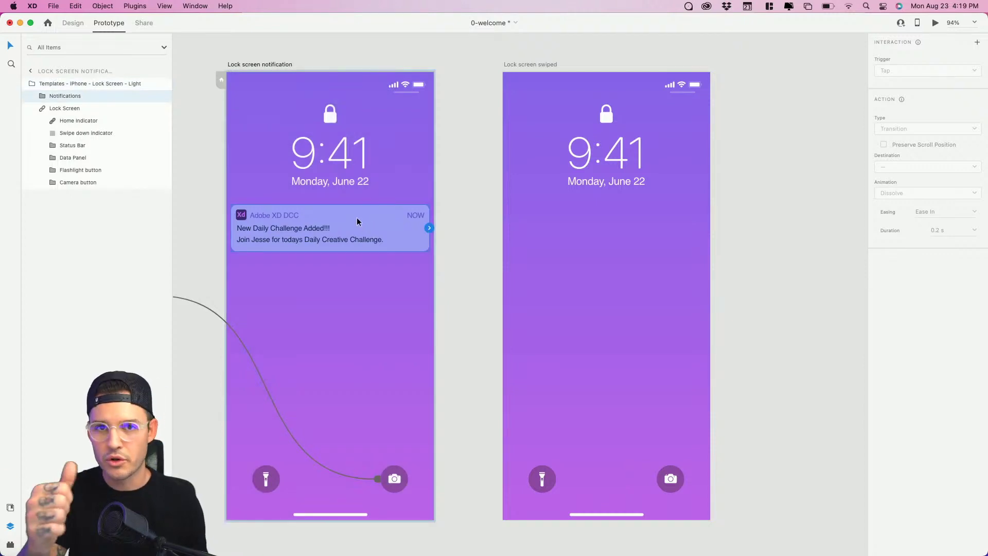
pyautogui.moveTo(429, 229); pyautogui.dragTo(541, 220)
pyautogui.click(901, 73)
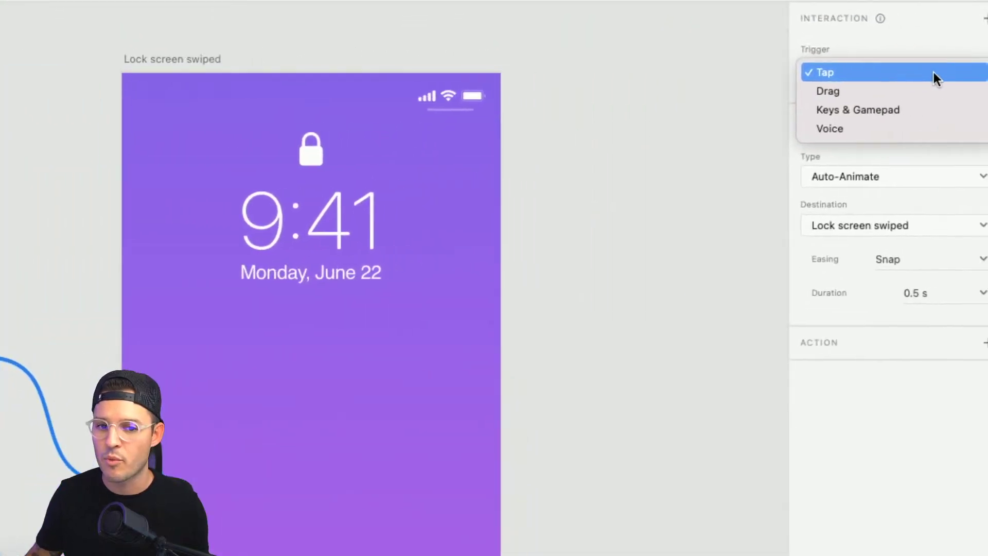
pyautogui.click(936, 91)
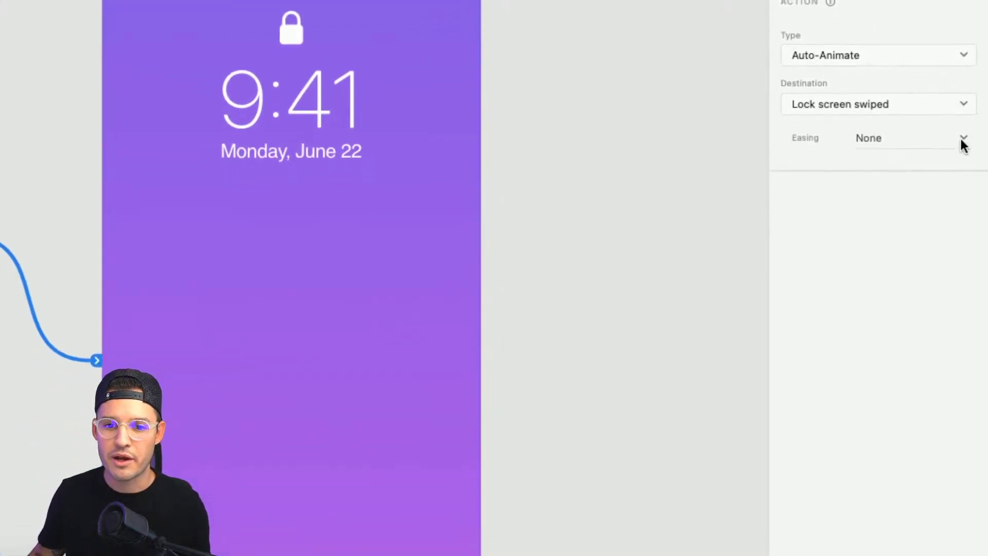
pyautogui.click(960, 170)
pyautogui.click(953, 159)
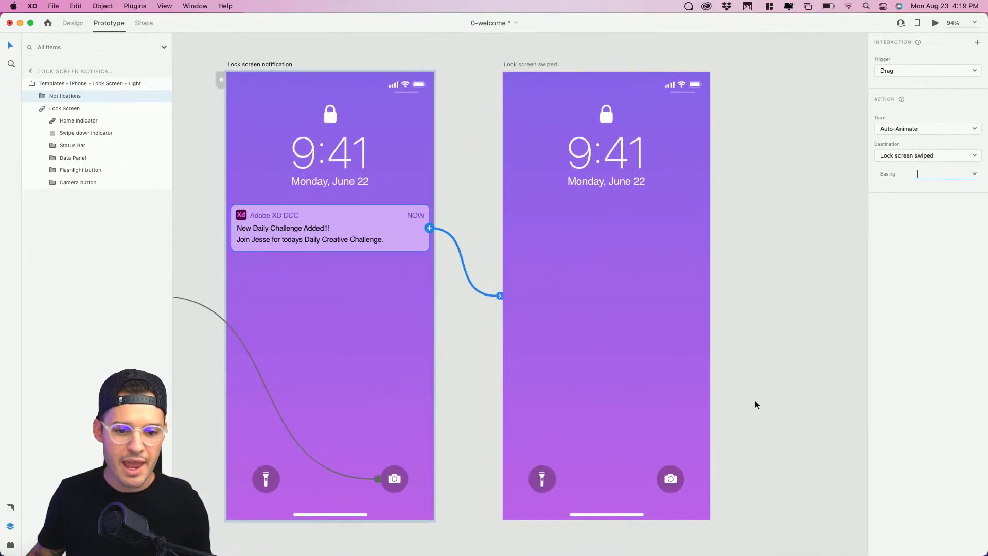
pyautogui.click(756, 400)
# Check the camera button's link on Lock screen swiped, and preview the flow from Lock screen empty, swiping the notification away.
pyautogui.press('super+minus')
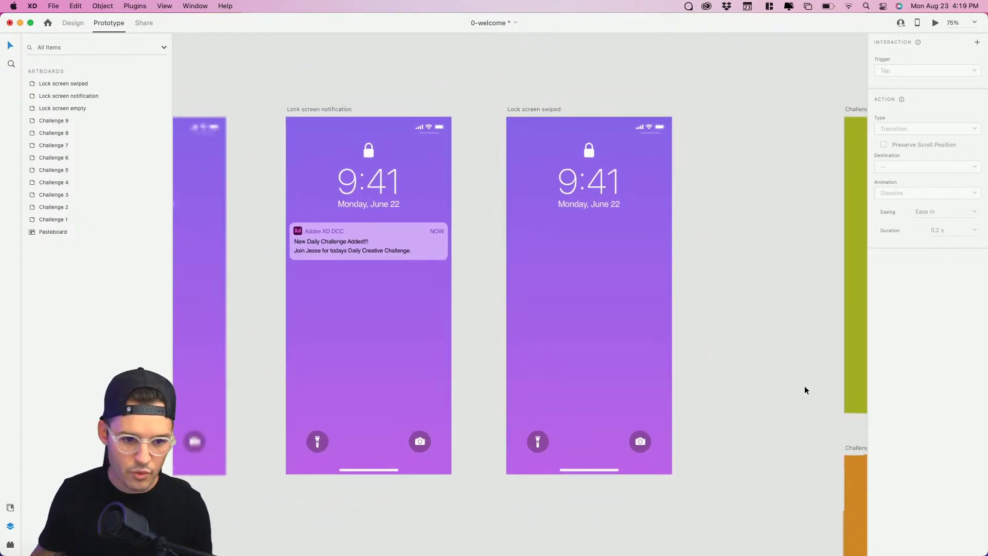
pyautogui.moveTo(637, 432); pyautogui.dragTo(746, 372)
pyautogui.hscroll(1, 745, 372)
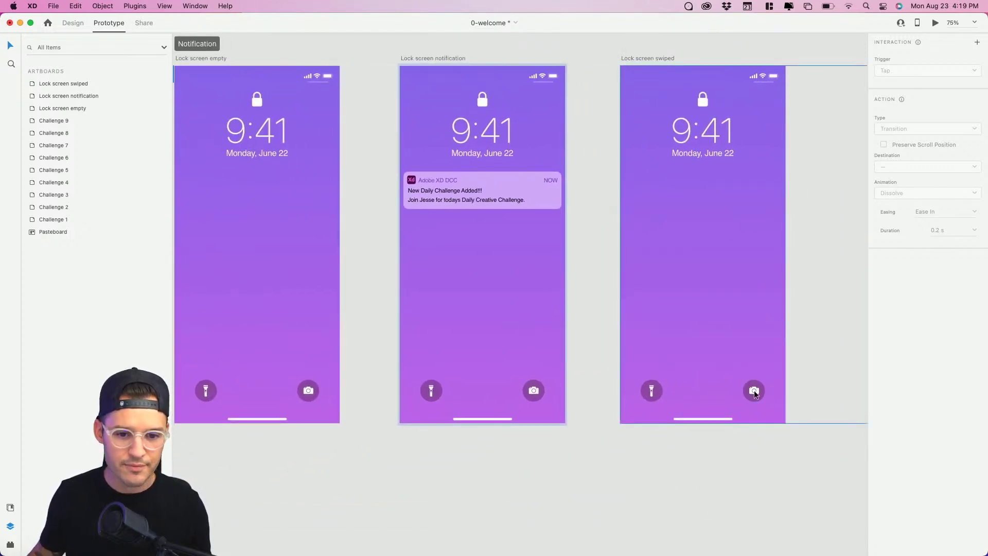
pyautogui.click(752, 389)
pyautogui.click(751, 389)
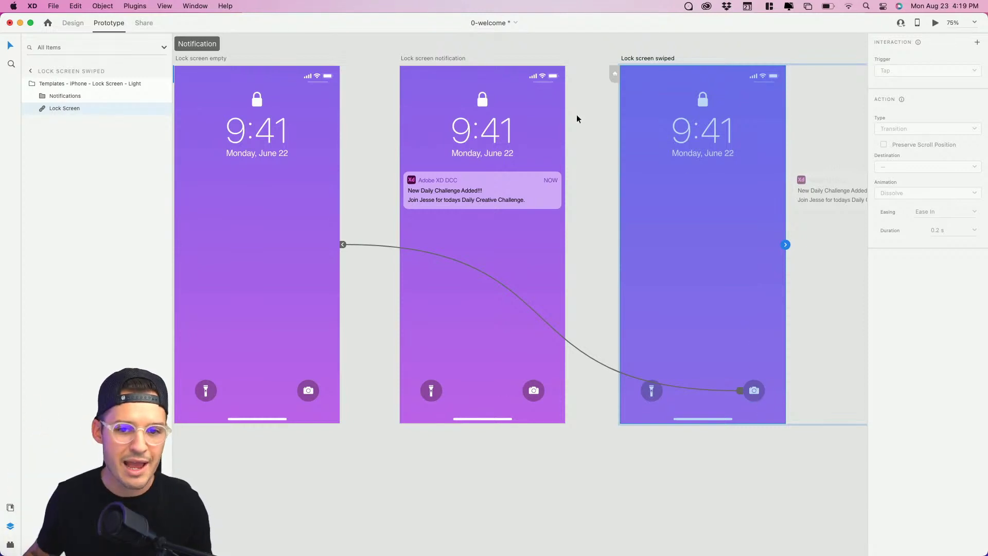
pyautogui.click(212, 59)
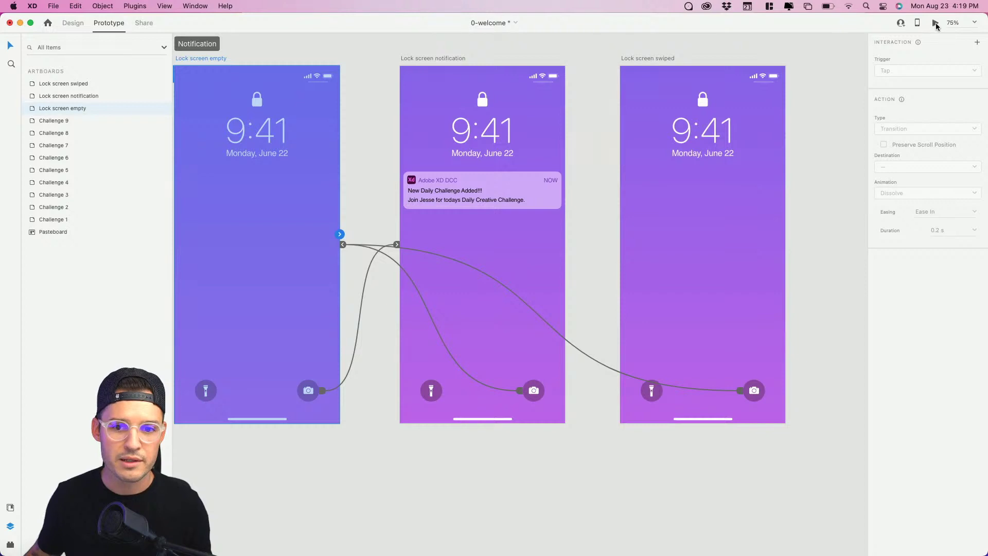
pyautogui.click(936, 23)
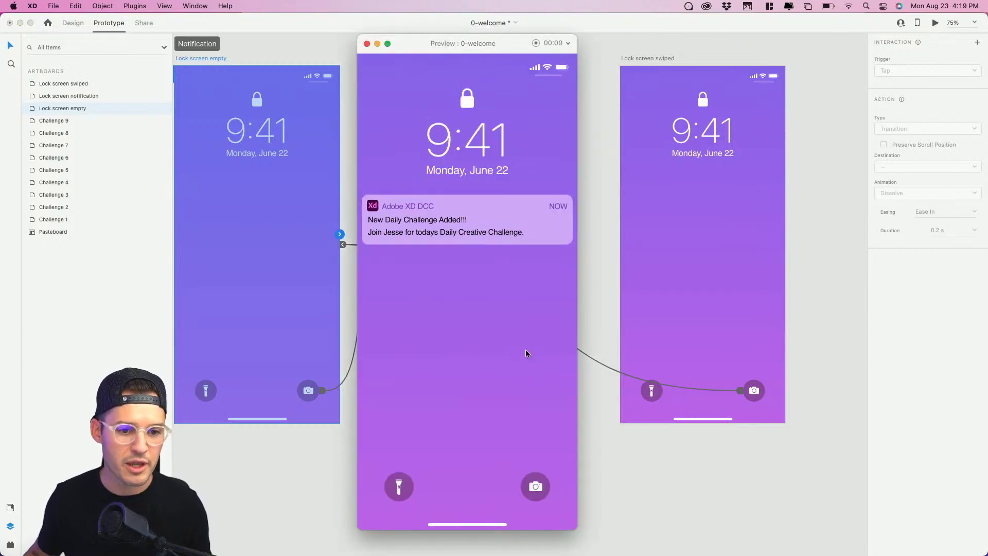
pyautogui.moveTo(405, 231); pyautogui.dragTo(503, 206)
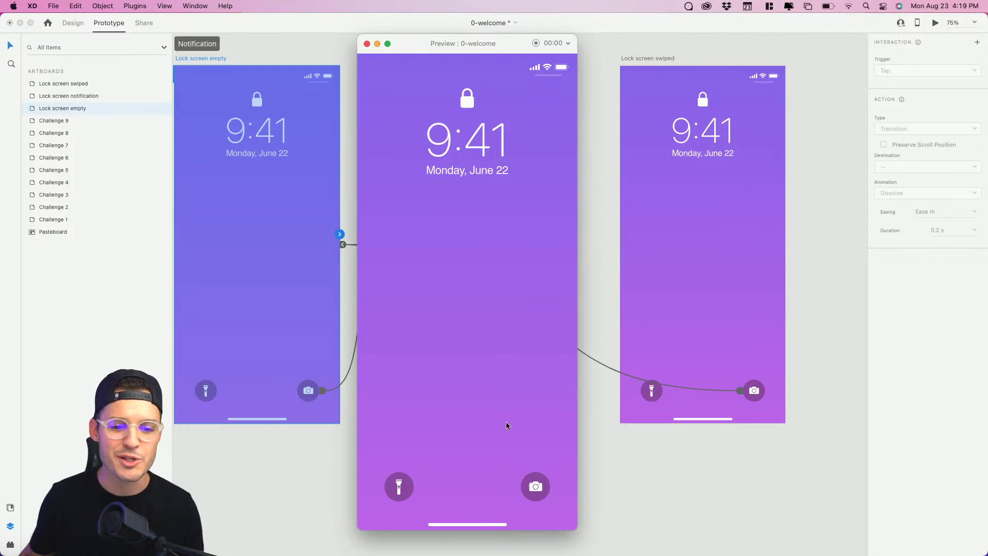
pyautogui.click(538, 492)
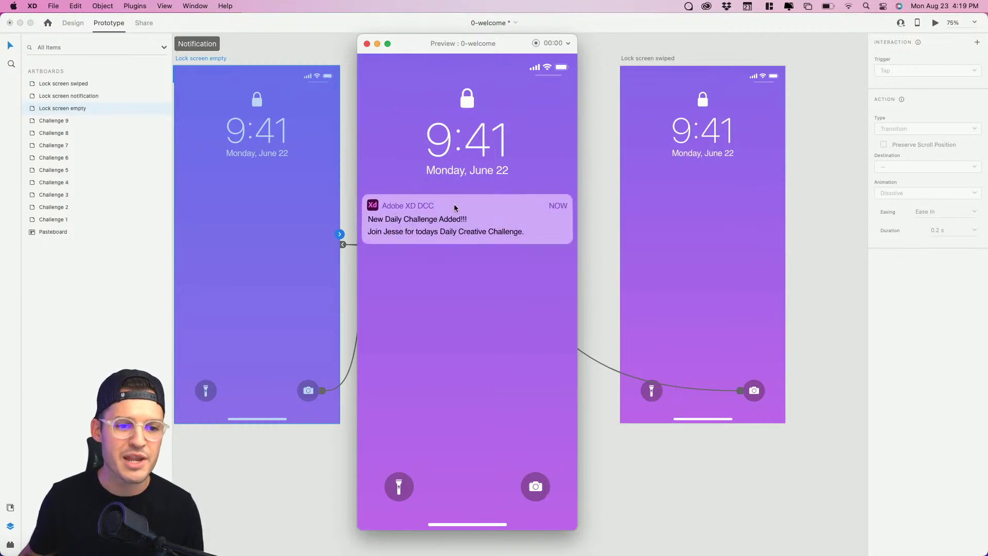
pyautogui.click(367, 44)
pyautogui.hscroll(-5, 448, 66)
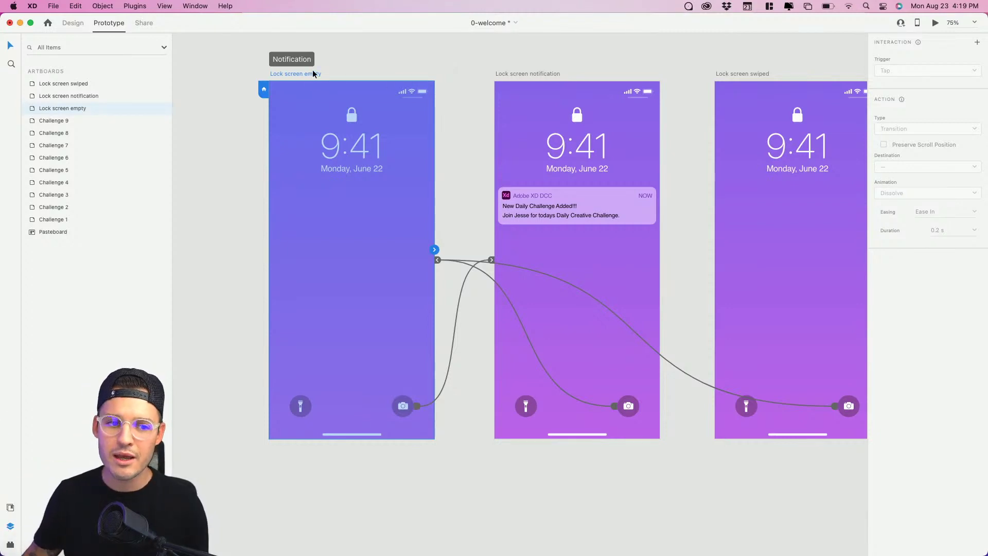
pyautogui.click(359, 59)
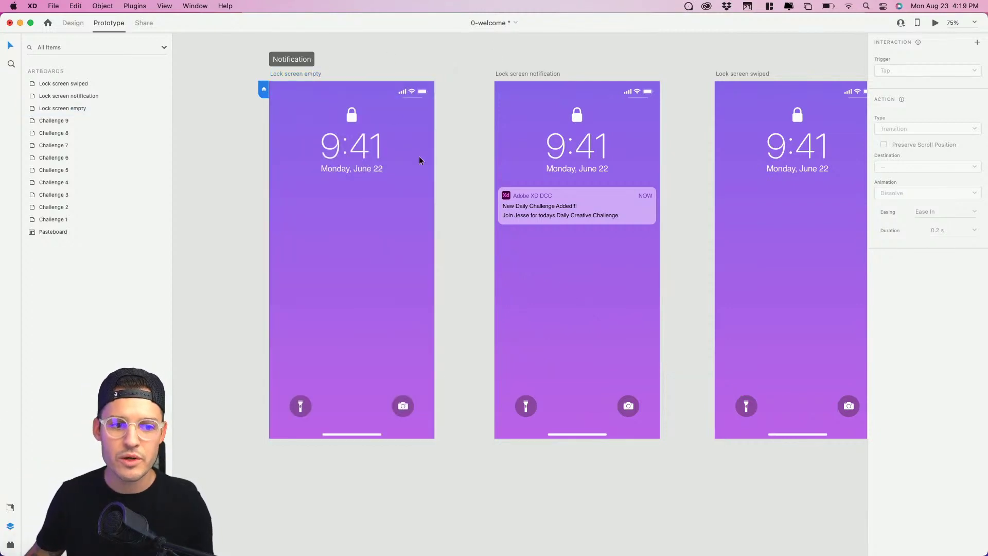
pyautogui.click(301, 75)
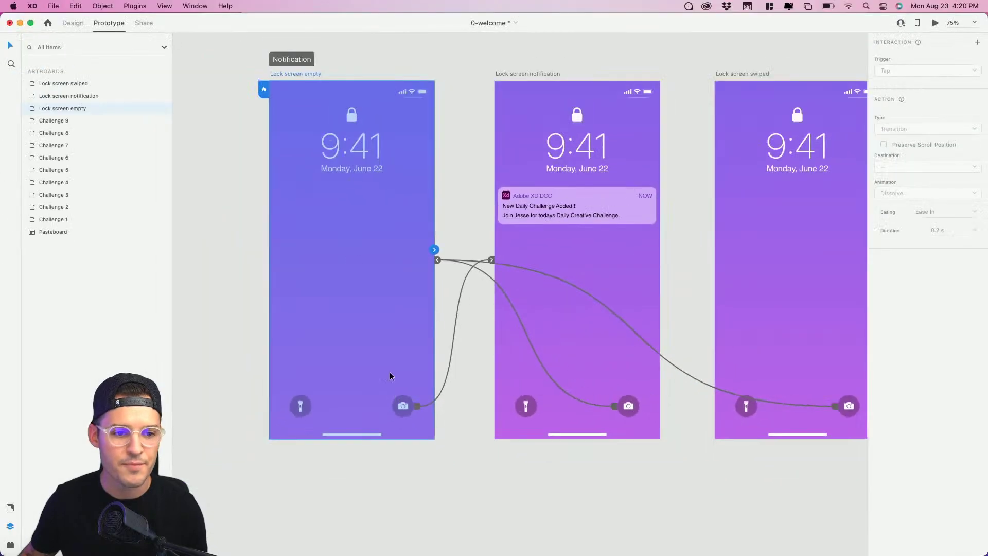
pyautogui.hscroll(-2, 505, 213)
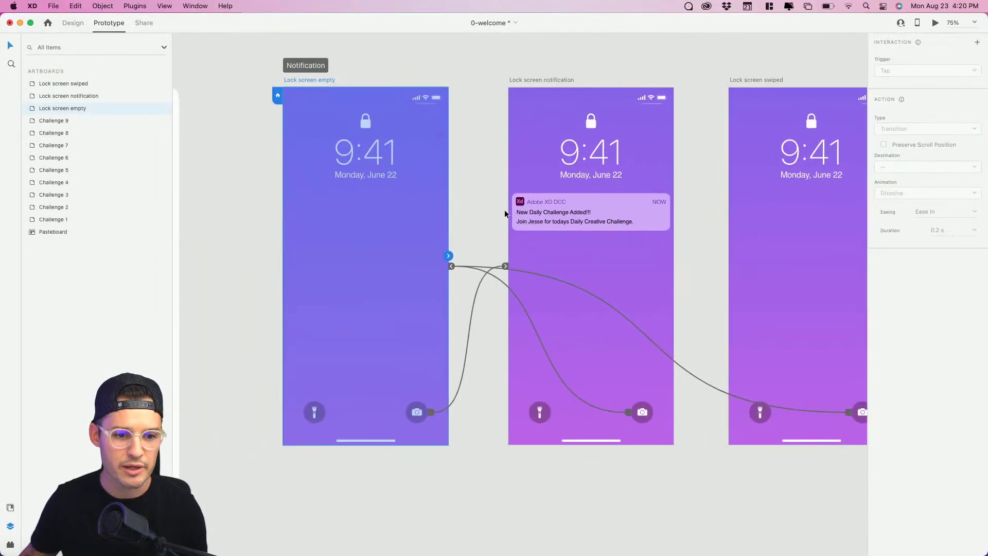
pyautogui.moveTo(449, 256); pyautogui.dragTo(596, 116)
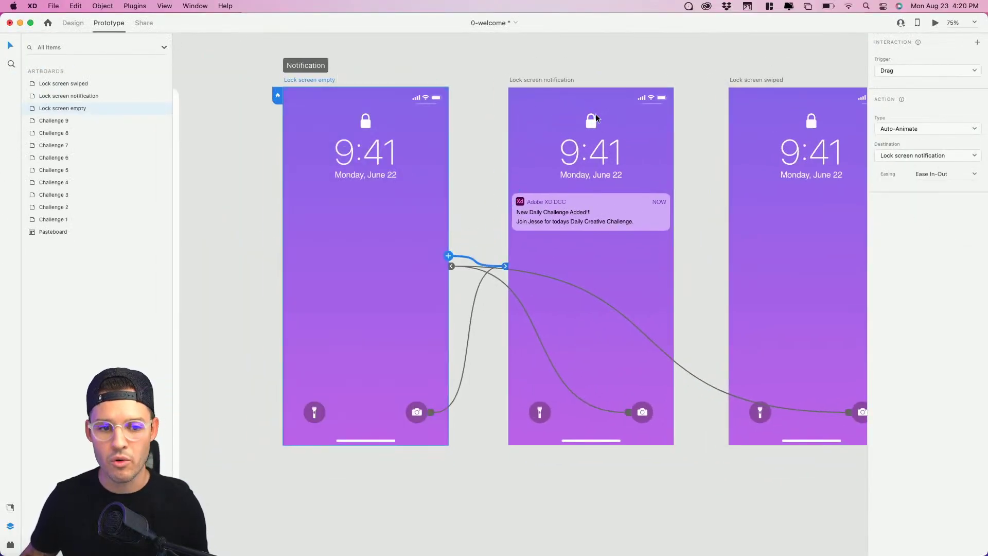
pyautogui.press('Delete')
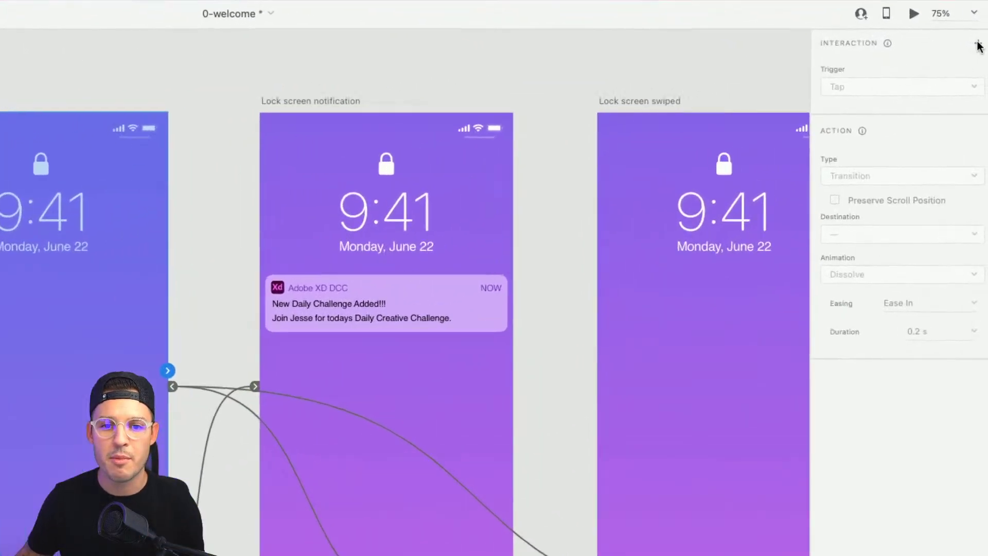
# Add an interaction to Lock screen empty with a Time trigger, 0.8 s delay, and Auto-Animate to Lock screen notification.
pyautogui.click(977, 43)
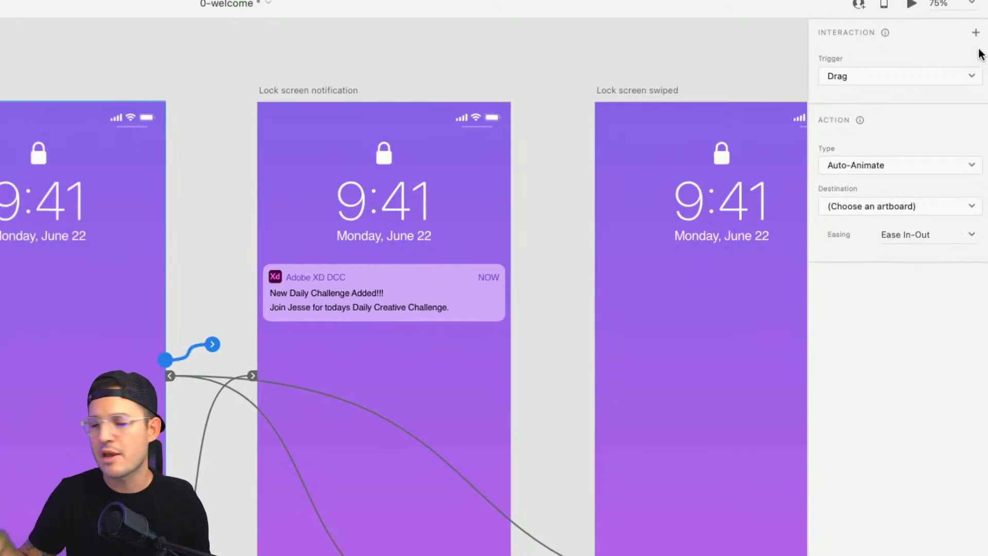
pyautogui.click(978, 72)
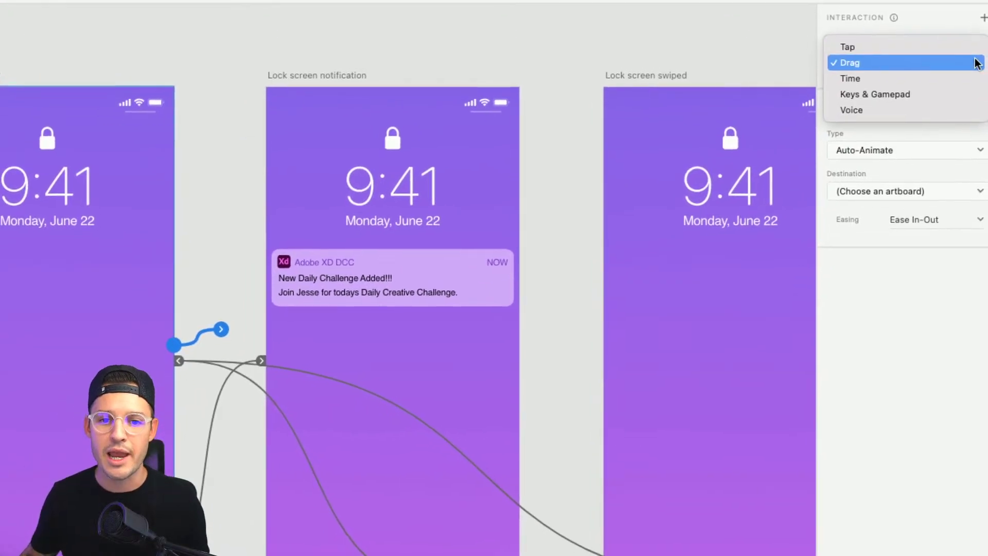
pyautogui.click(976, 69)
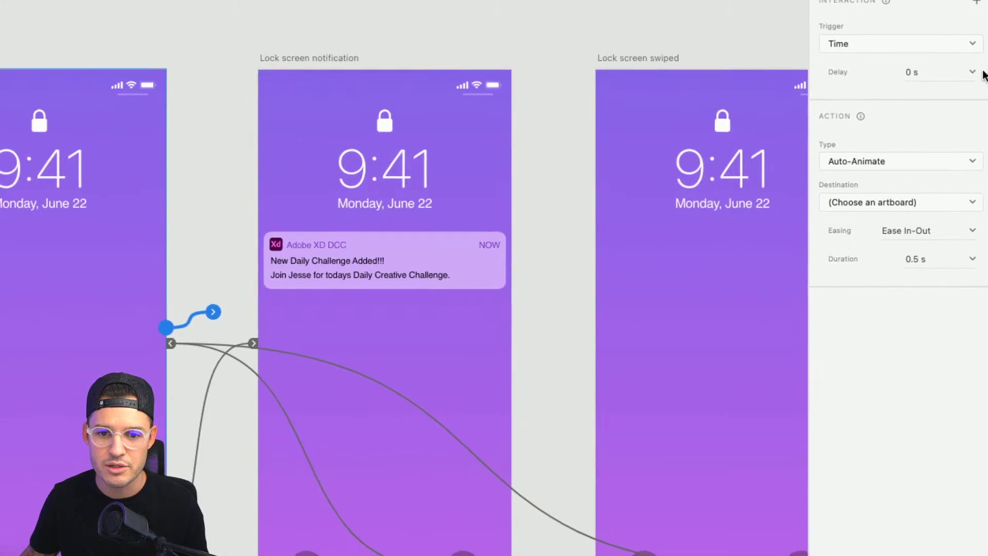
pyautogui.click(980, 73)
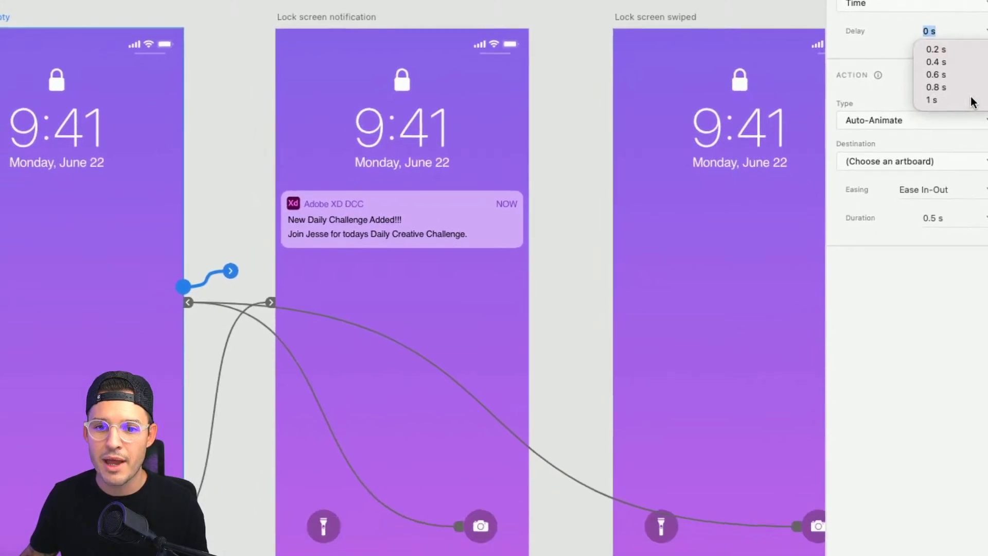
pyautogui.click(973, 97)
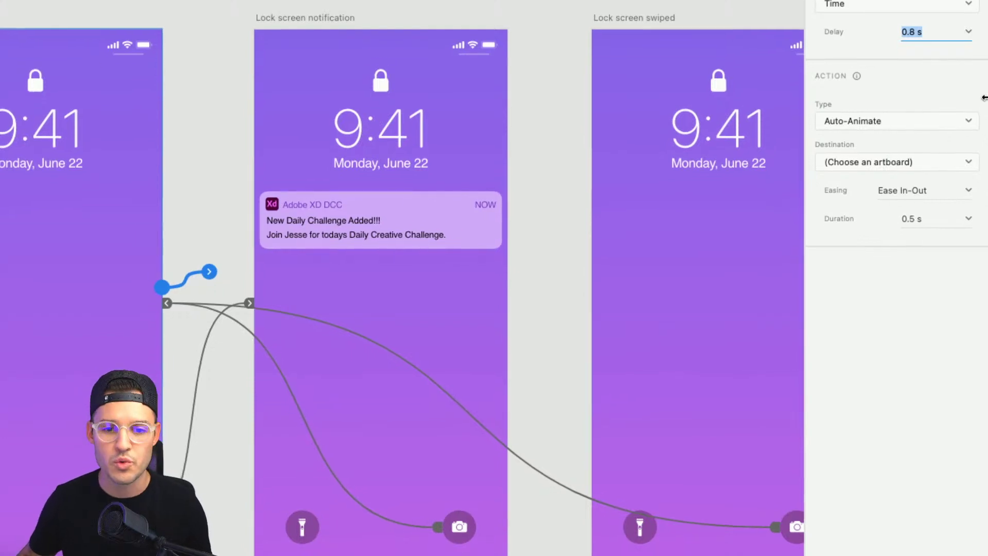
pyautogui.click(979, 125)
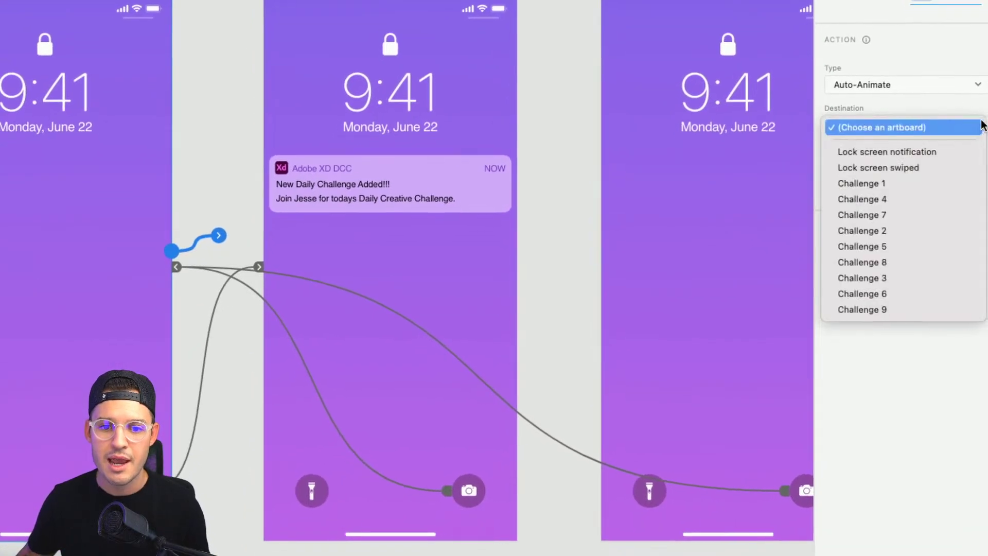
pyautogui.click(979, 134)
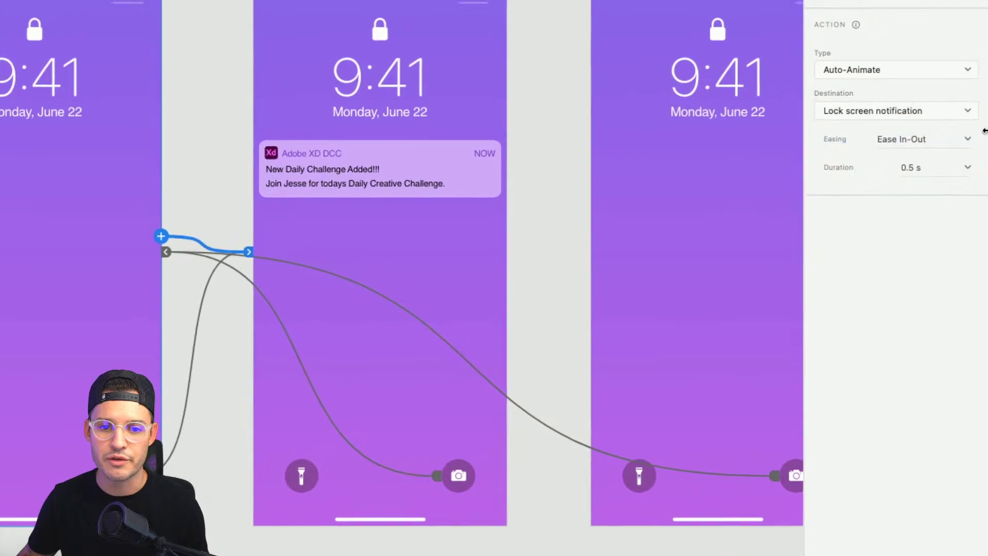
# Try Bounce easing on the timed transition from Lock screen empty, and preview the flow including the camera button's link.
pyautogui.click(975, 132)
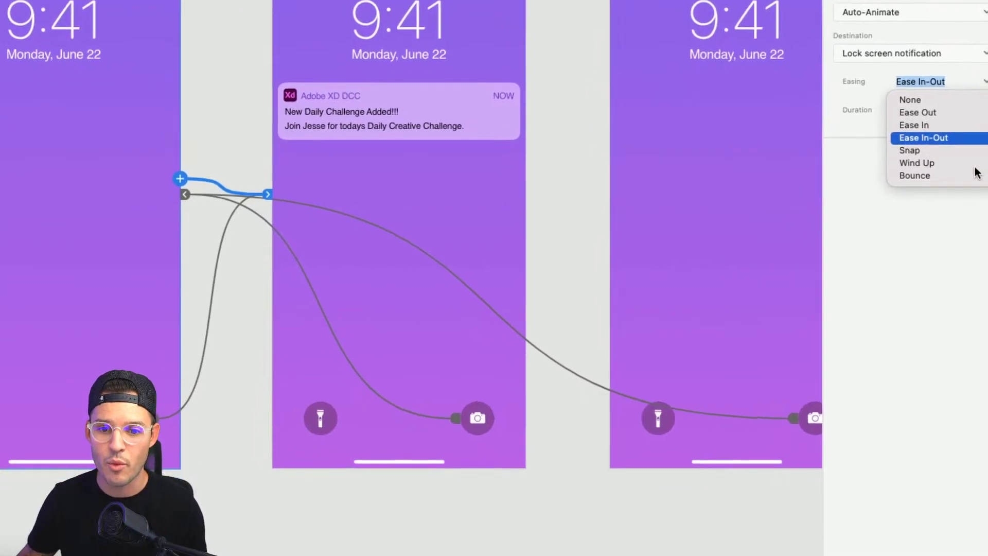
pyautogui.click(977, 176)
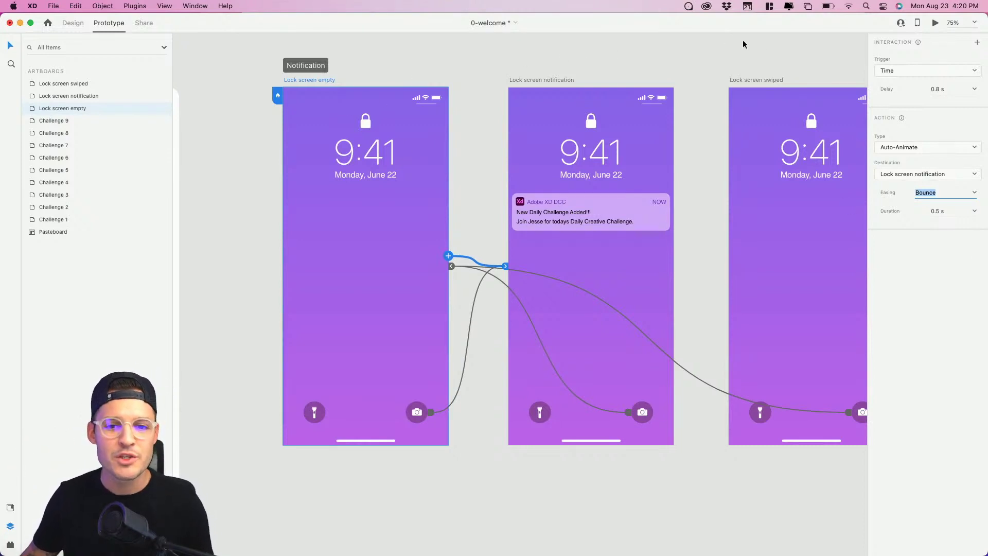
pyautogui.click(935, 24)
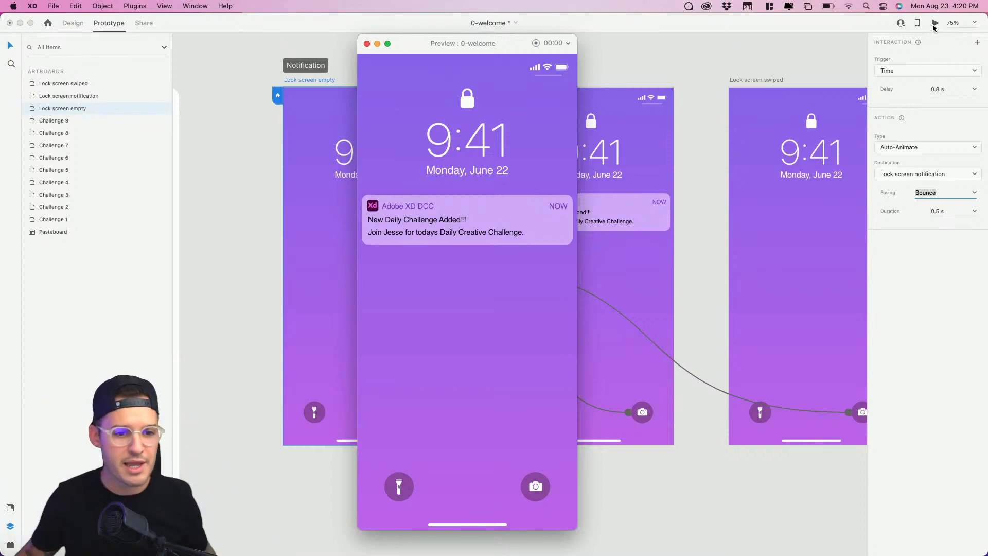
pyautogui.click(532, 493)
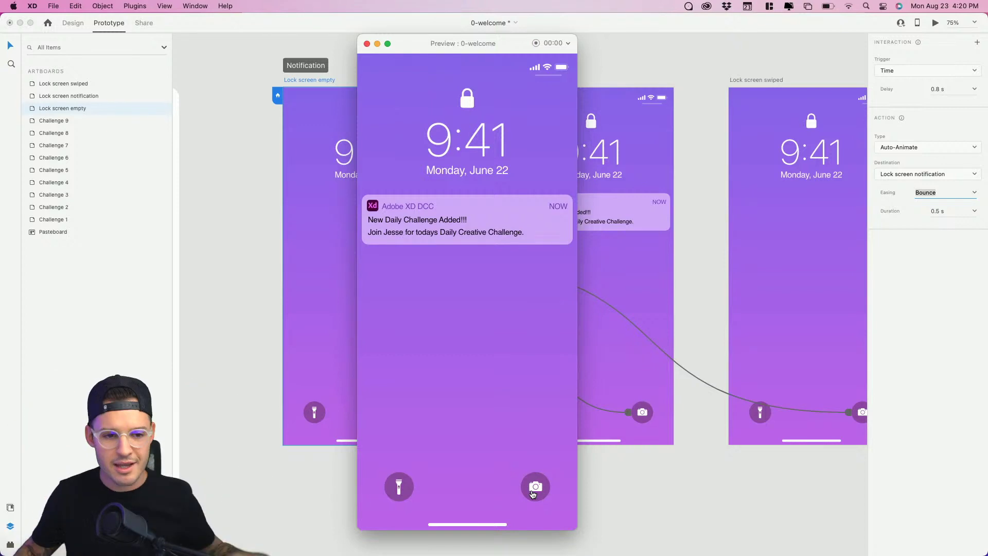
pyautogui.click(367, 43)
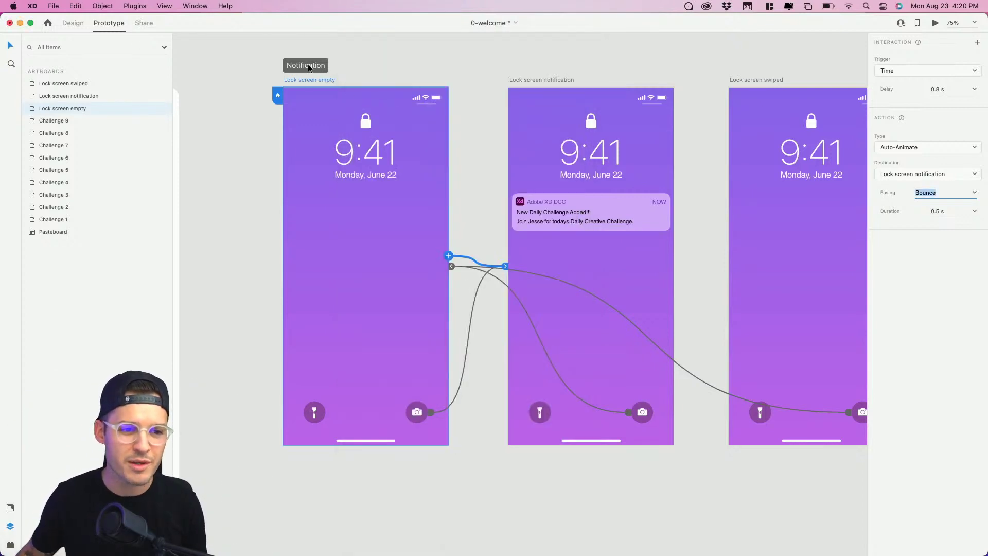
# Try Wind Up easing on the timed transition from Lock screen empty and preview it.
pyautogui.click(973, 194)
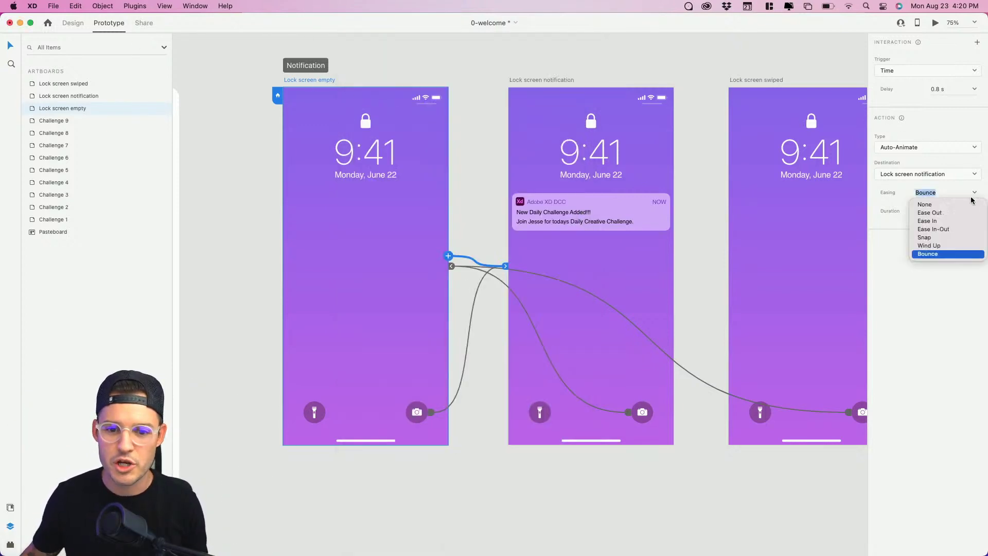
pyautogui.click(950, 246)
pyautogui.click(935, 24)
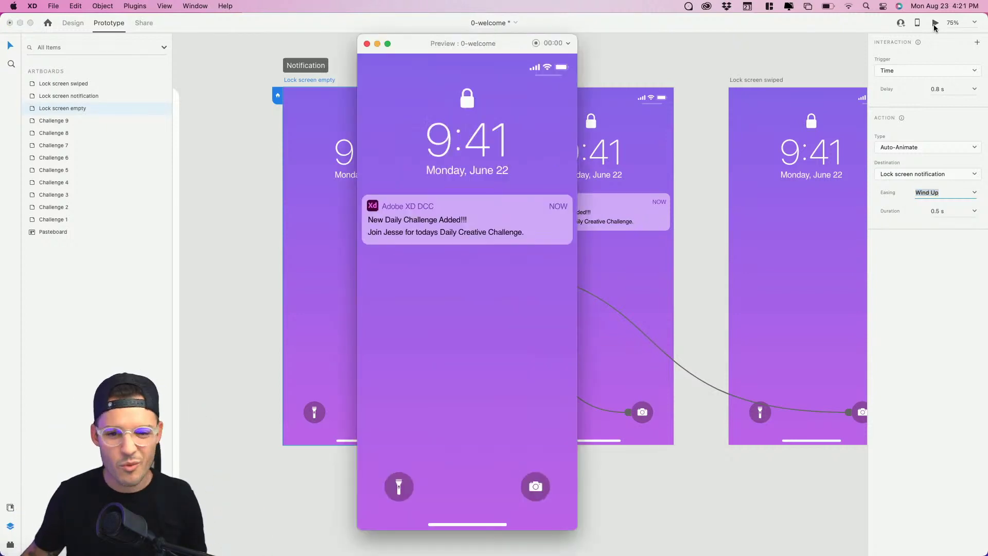
# Set the timed transition's easing to Snap and replay the flow in the preview using the camera button.
pyautogui.click(973, 194)
pyautogui.click(974, 194)
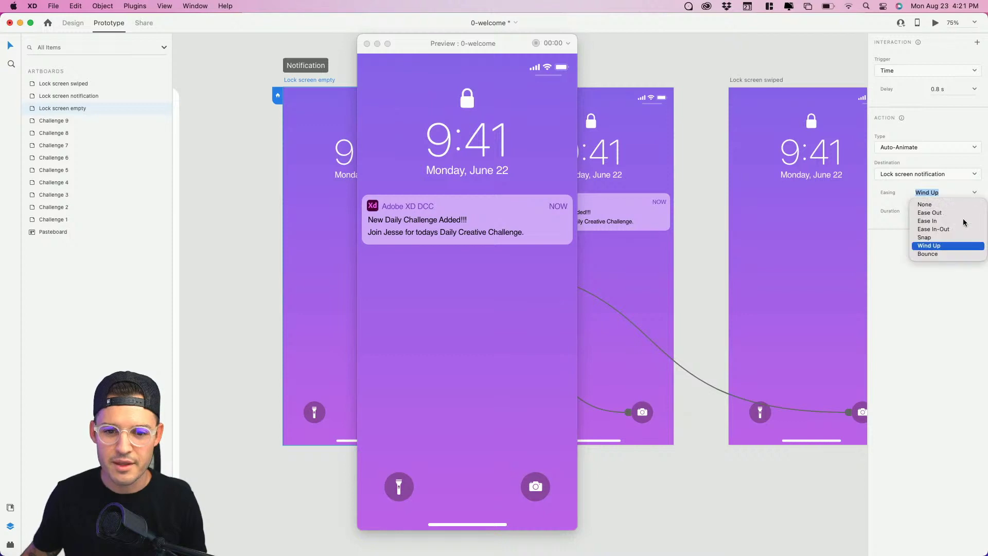
pyautogui.click(951, 240)
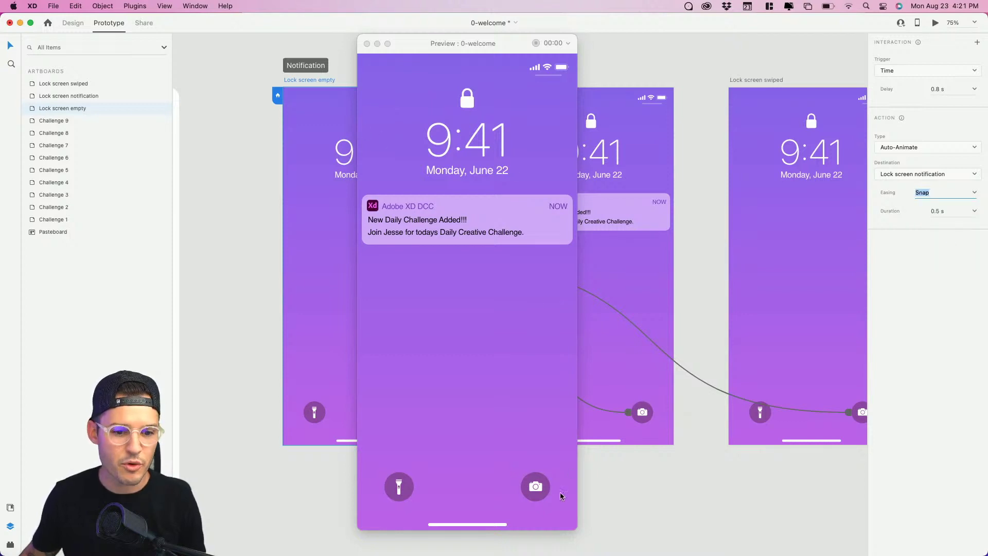
pyautogui.click(537, 488)
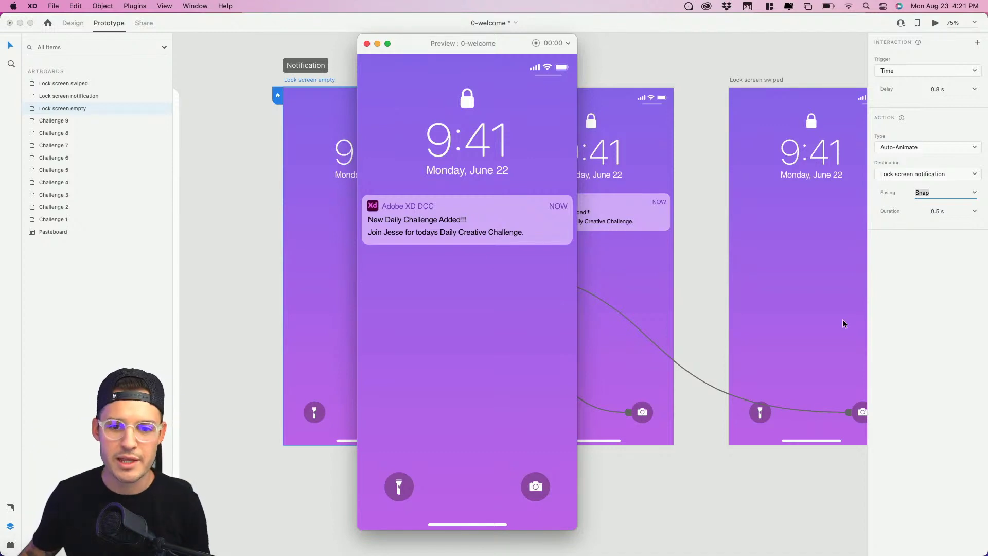
# Set the timed transition's delay to 2 s, and replay the flow in the preview, swiping the notification away.
pyautogui.click(976, 90)
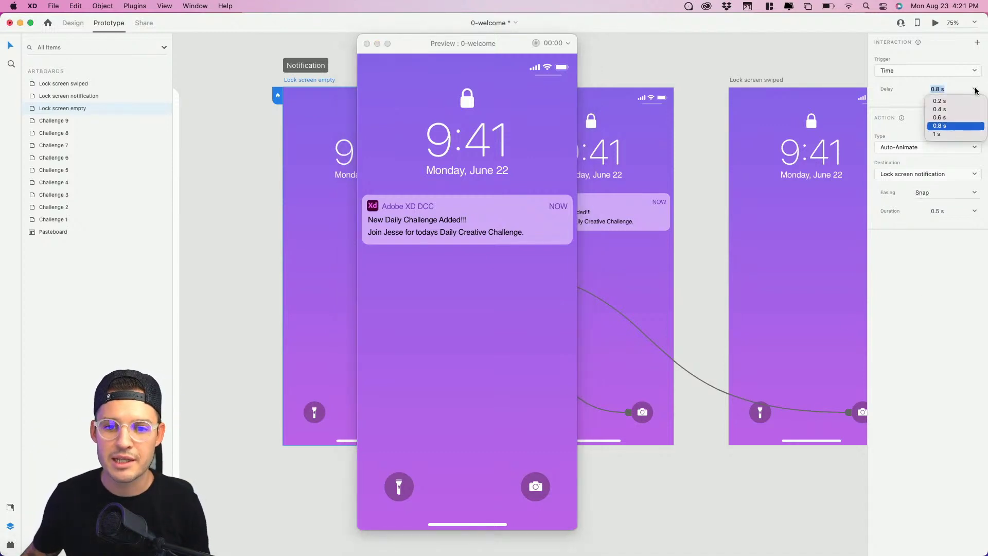
pyautogui.click(938, 134)
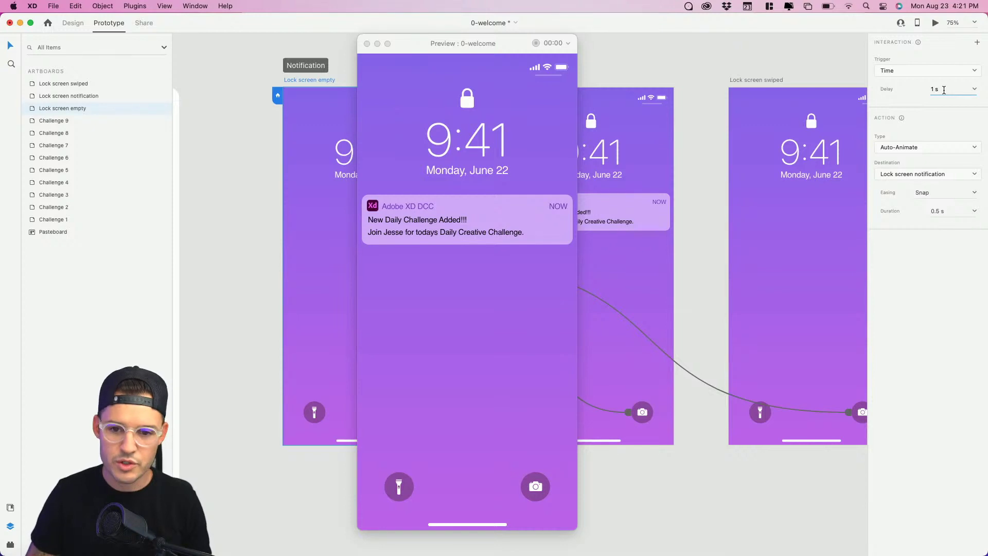
pyautogui.write('2')
pyautogui.press('Tab')
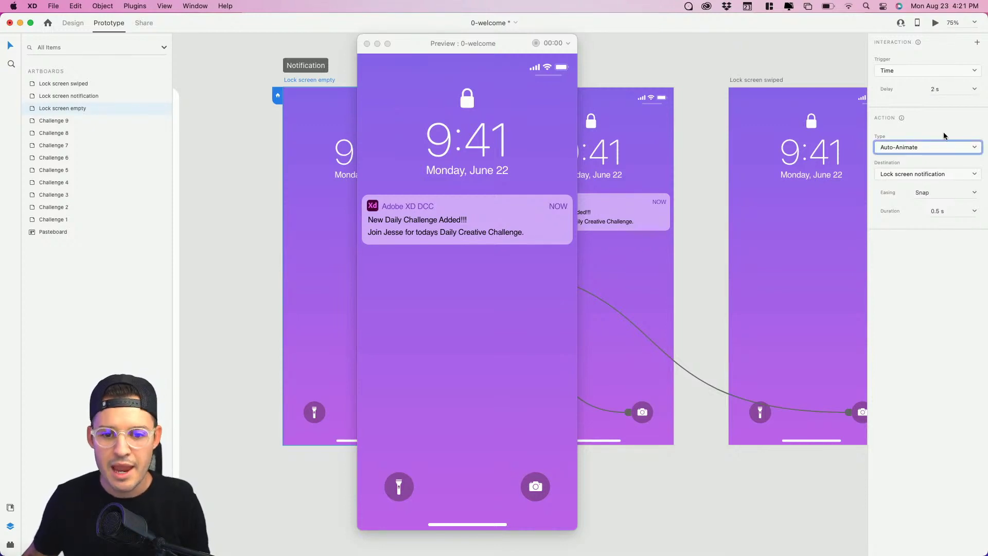
pyautogui.click(534, 488)
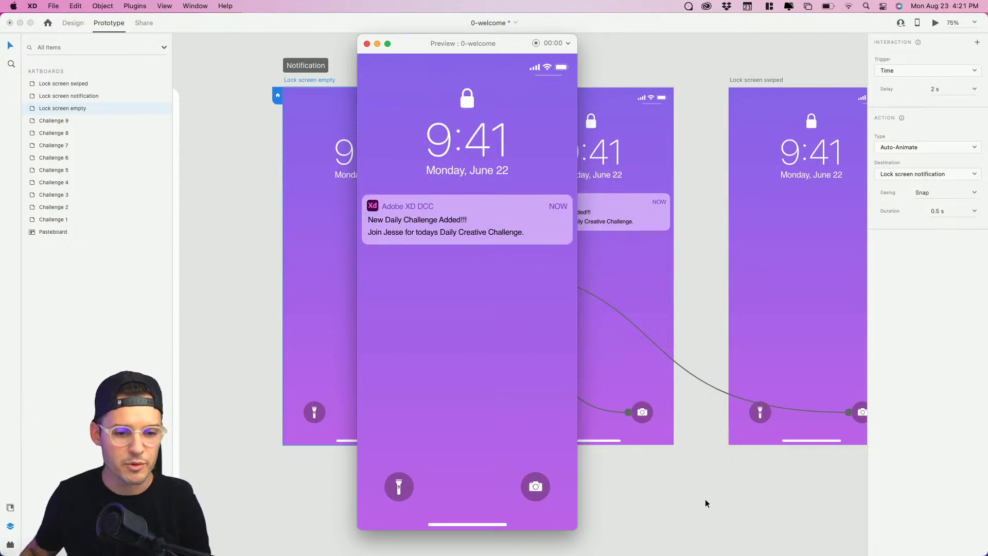
pyautogui.click(429, 234)
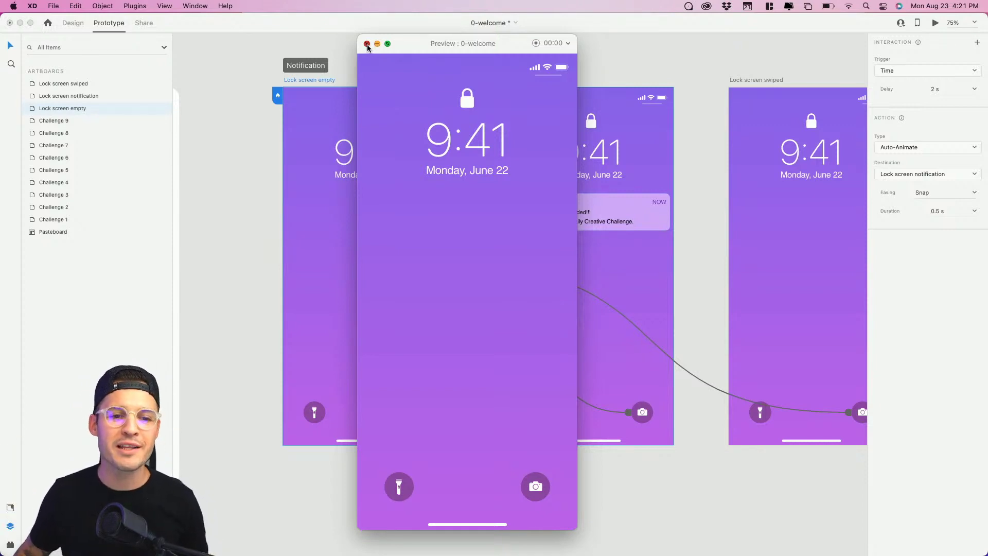
pyautogui.click(367, 45)
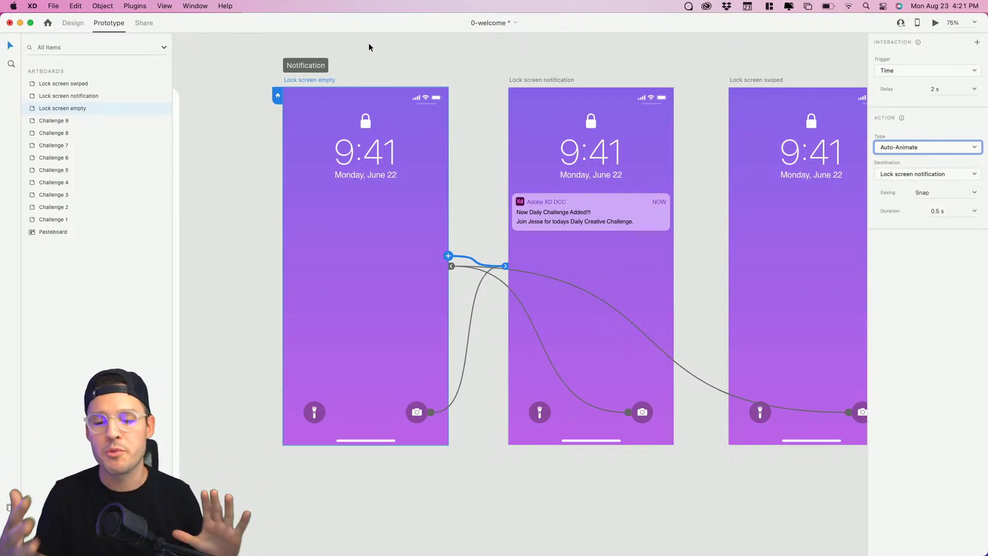
# In Share mode, set the Notification flow's view setting to Development and create its share link for anyone with the link.
pyautogui.click(316, 68)
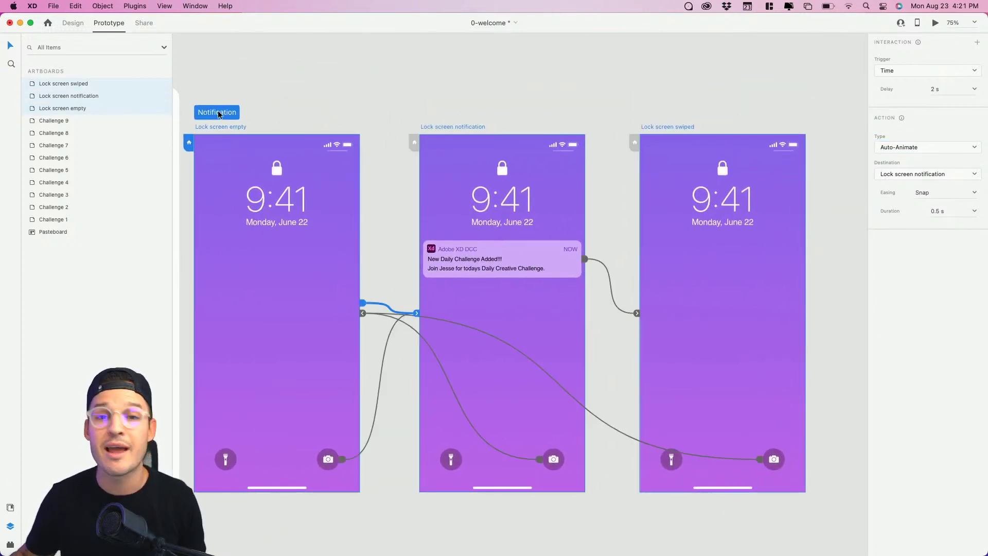
pyautogui.click(218, 112)
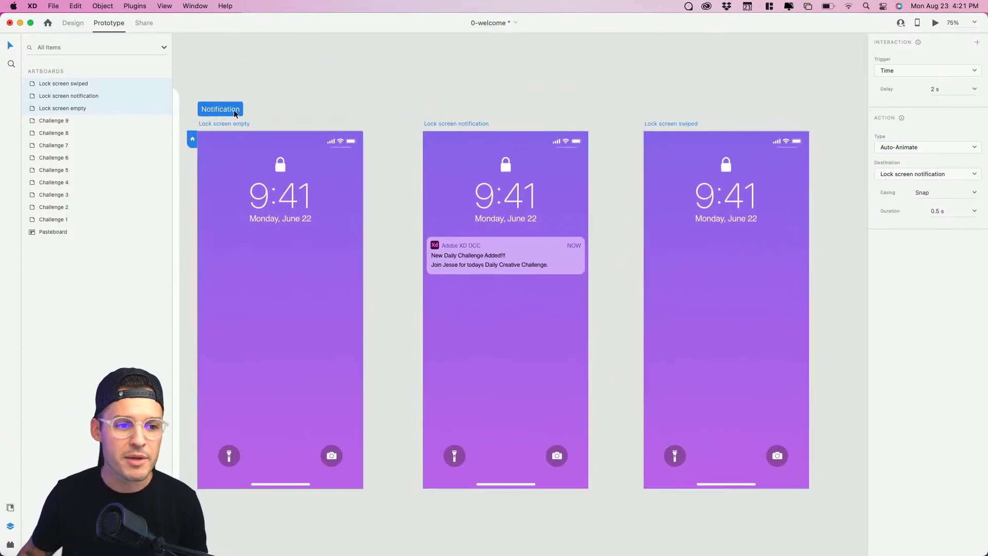
pyautogui.click(149, 26)
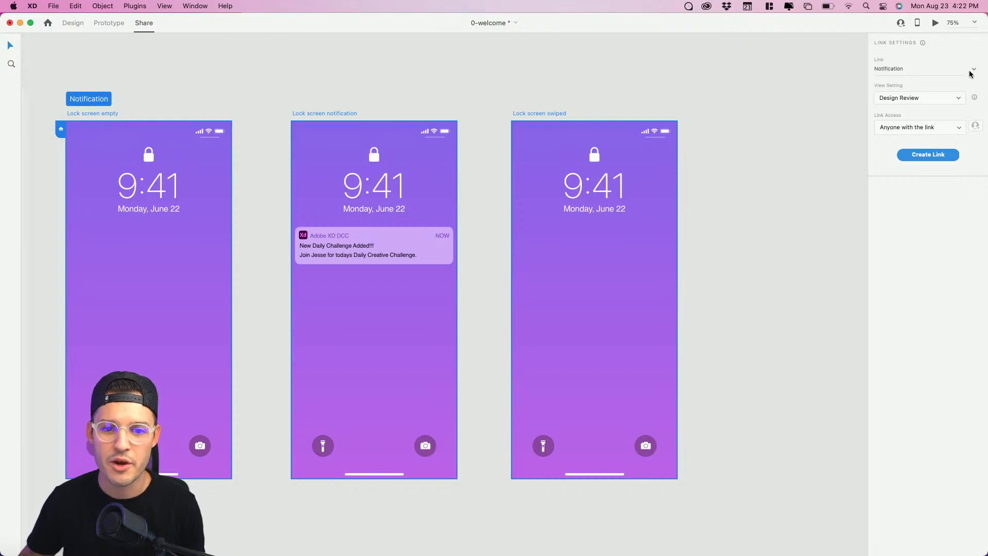
pyautogui.click(945, 102)
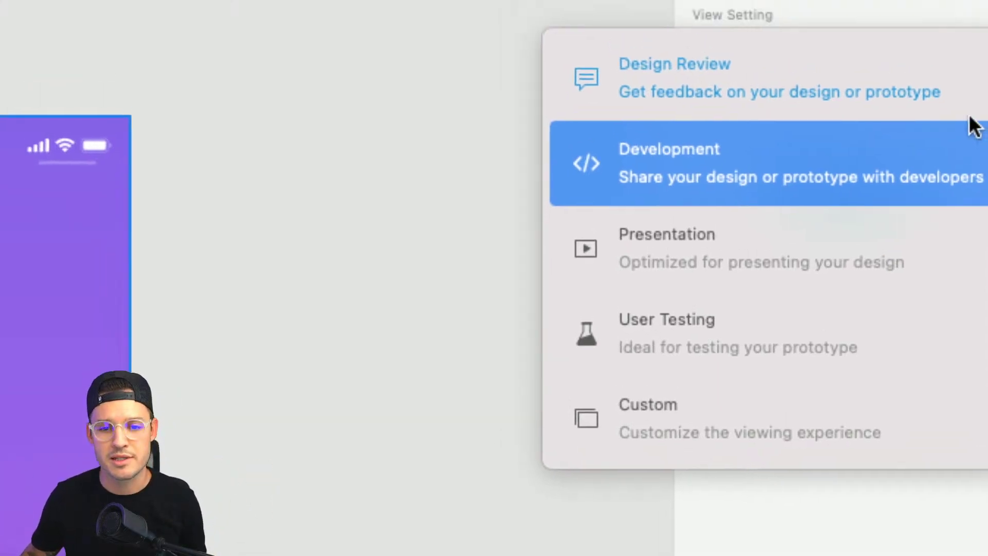
pyautogui.click(973, 129)
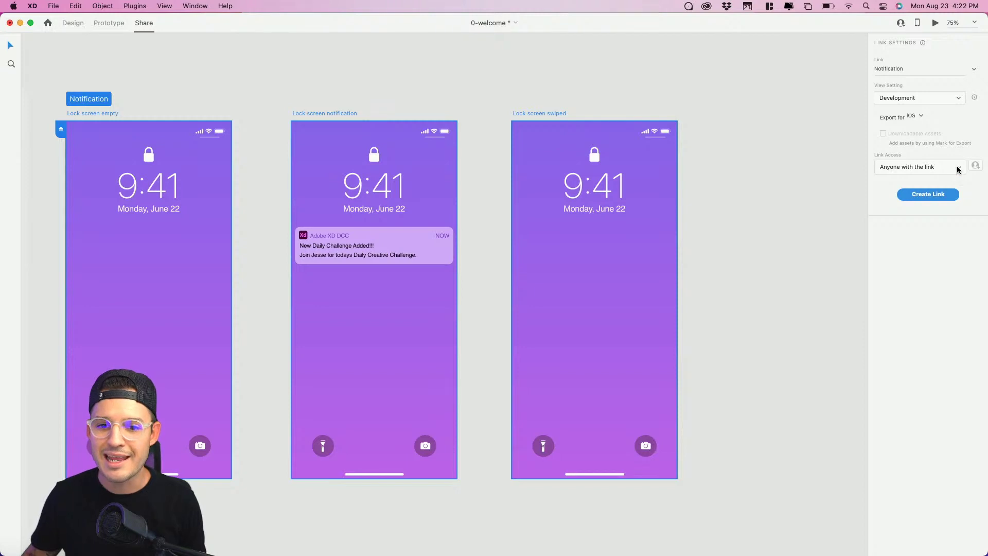
pyautogui.click(937, 194)
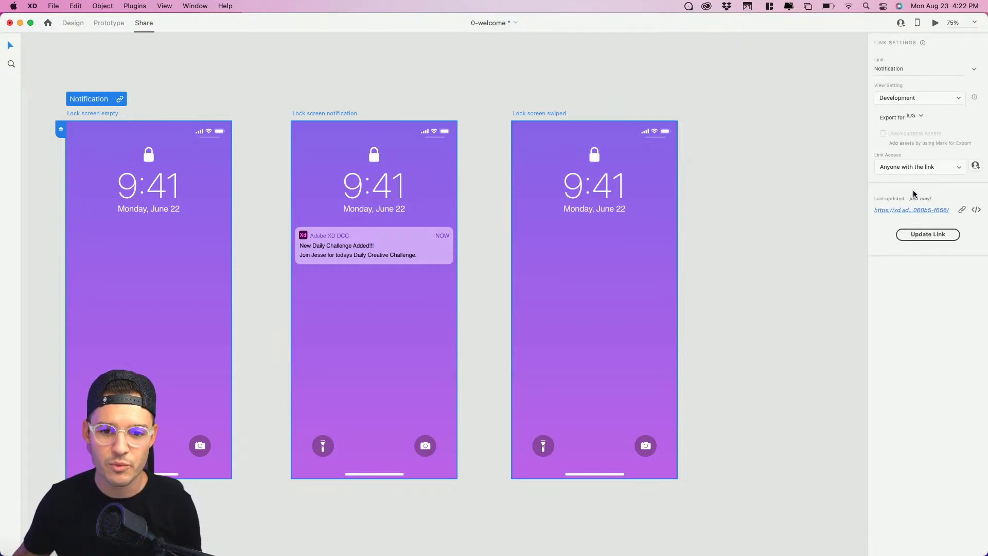
# Open the share link in Chrome, test swiping the notification away in the web prototype, and return to Adobe XD.
pyautogui.click(921, 211)
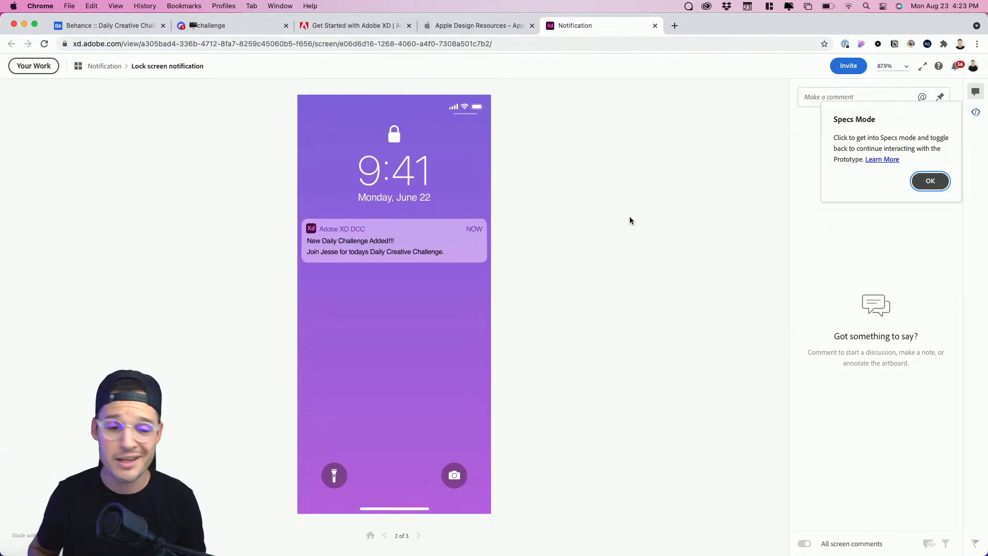
pyautogui.moveTo(326, 248); pyautogui.dragTo(610, 277)
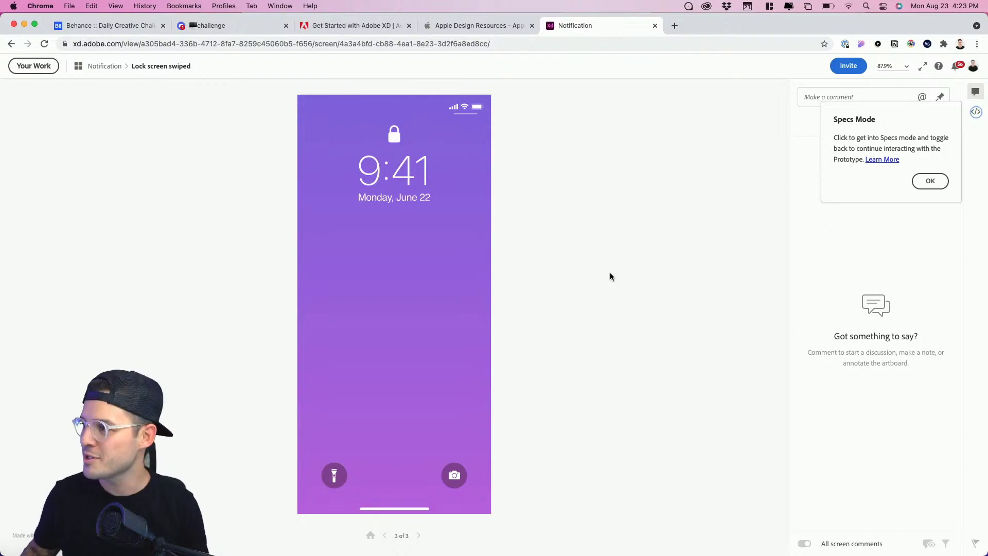
pyautogui.press('super+Tab')
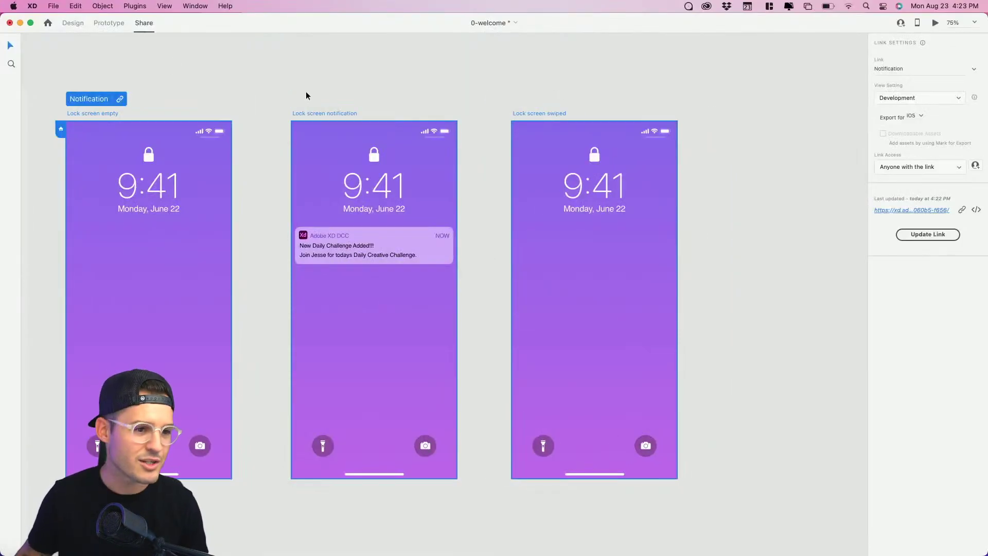
# Return to Design mode and review the first row of challenge artboards, covering Challenges 1 to 3.
pyautogui.click(73, 22)
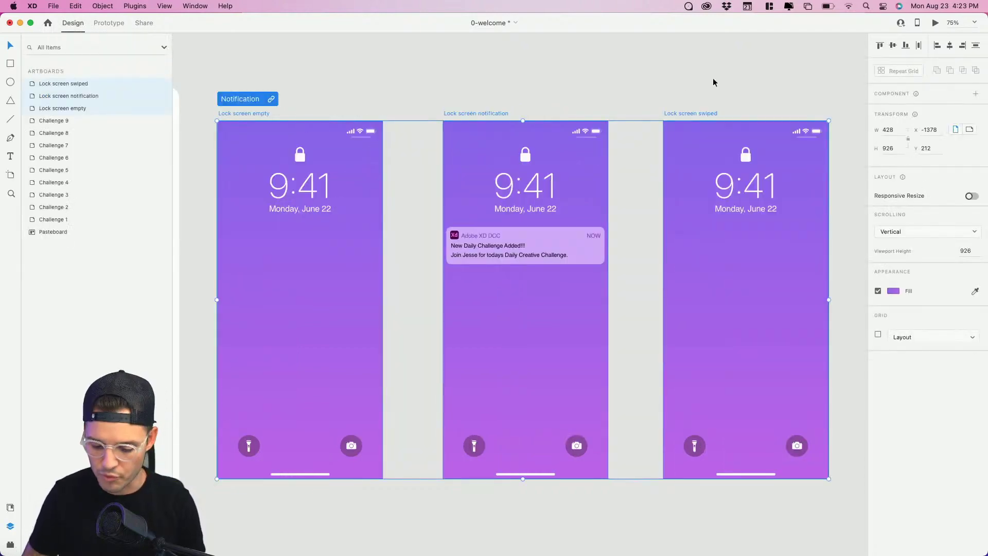
pyautogui.press('super+minus')
pyautogui.press('super+minus')
pyautogui.click(724, 187)
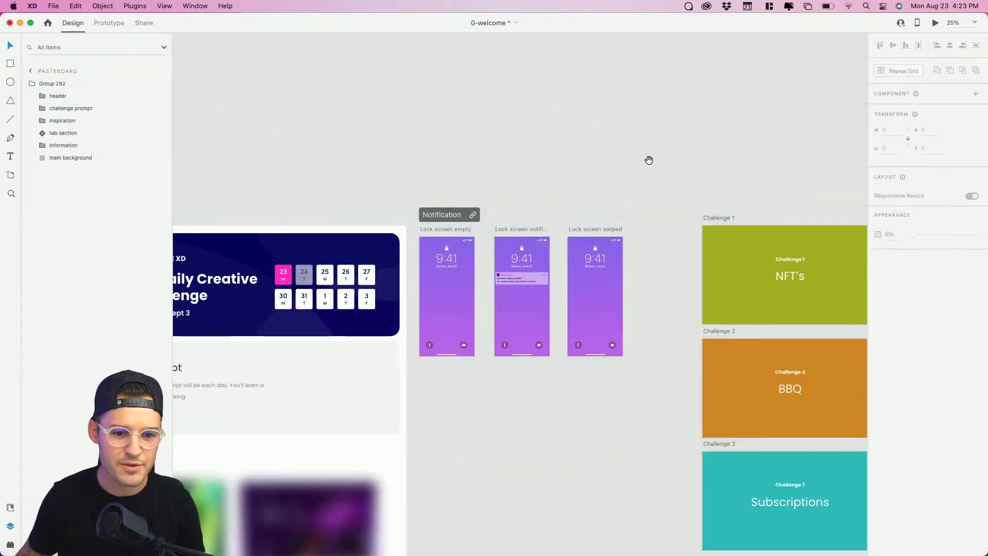
pyautogui.moveTo(650, 160); pyautogui.dragTo(578, 249)
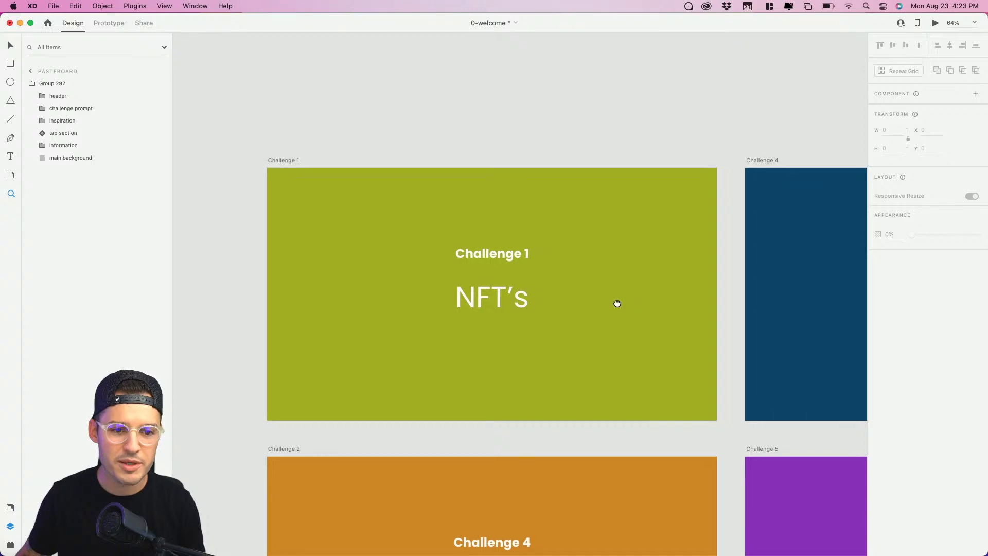
pyautogui.moveTo(618, 303); pyautogui.dragTo(598, 279)
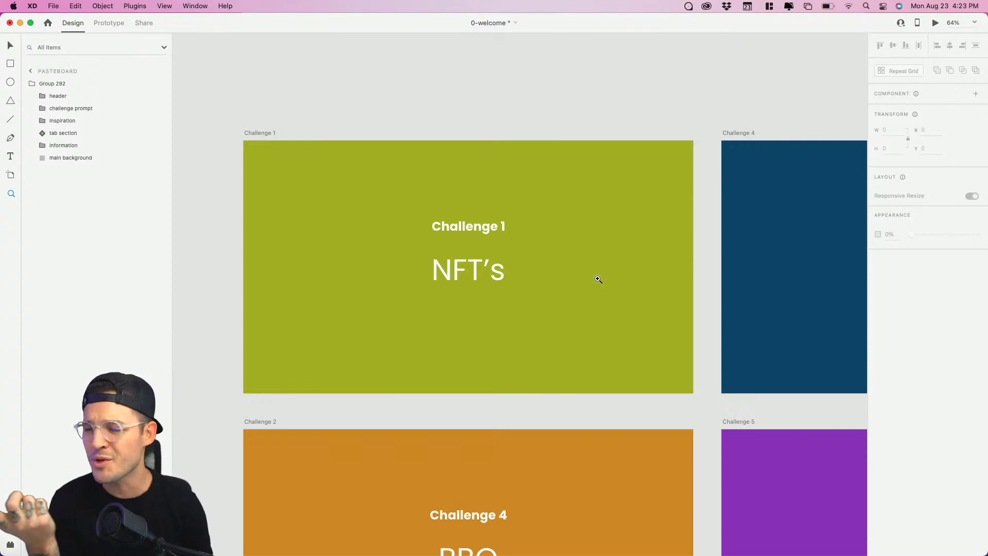
pyautogui.moveTo(801, 126); pyautogui.dragTo(307, 126)
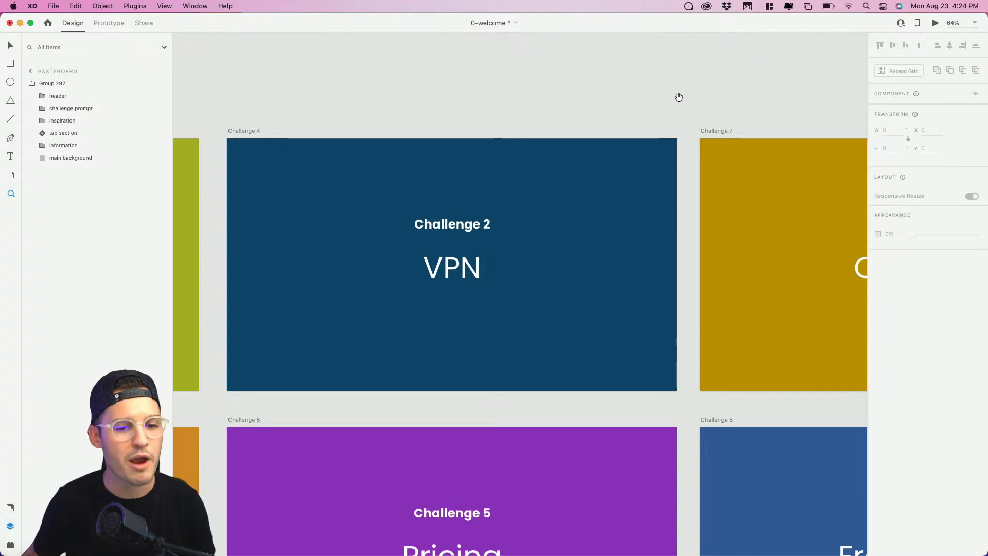
pyautogui.moveTo(679, 97); pyautogui.dragTo(333, 106)
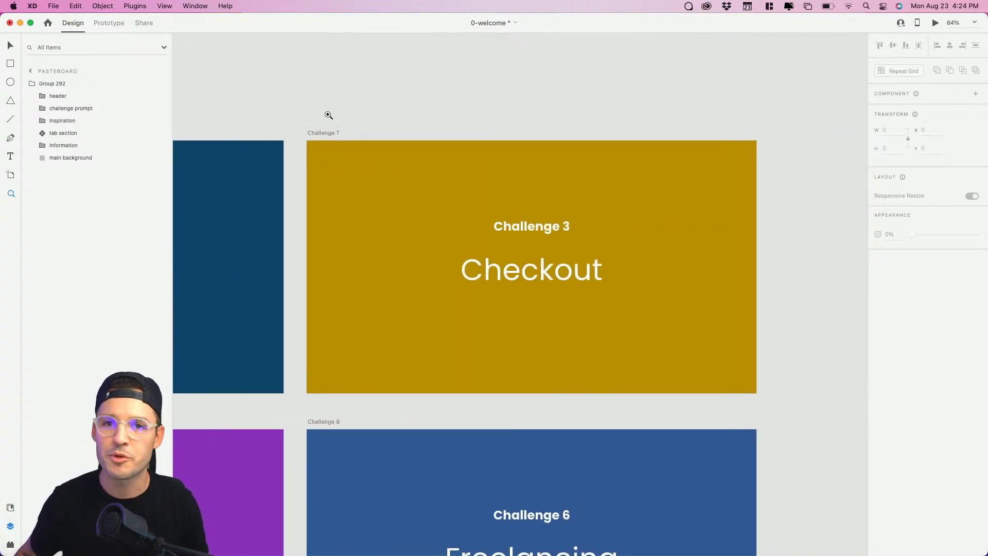
# Review the second row of challenge artboards, reading the topics of Challenges 4 to 6.
pyautogui.hscroll(-6, 276, 276)
pyautogui.moveTo(276, 276); pyautogui.dragTo(644, 192)
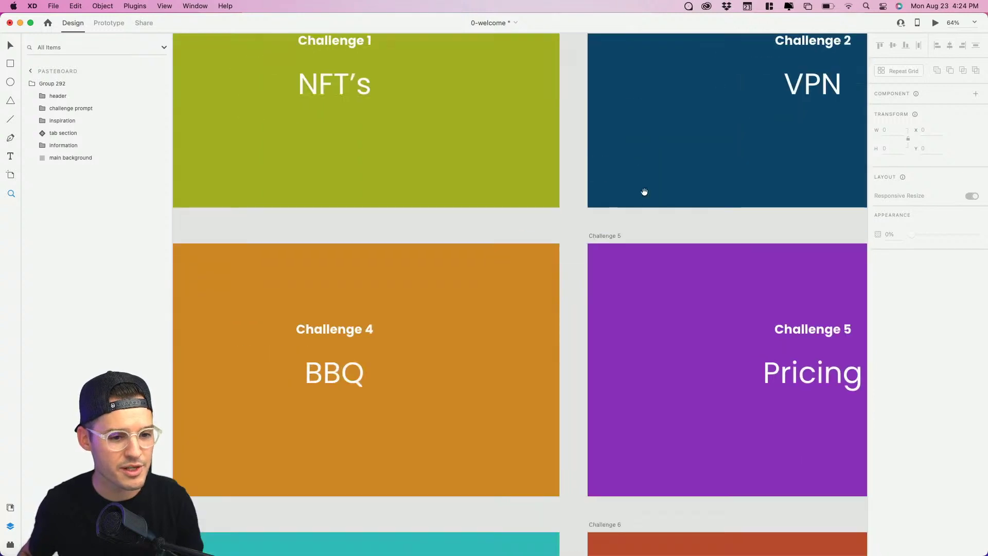
pyautogui.hscroll(-5, 644, 191)
pyautogui.scroll(-3, 645, 192)
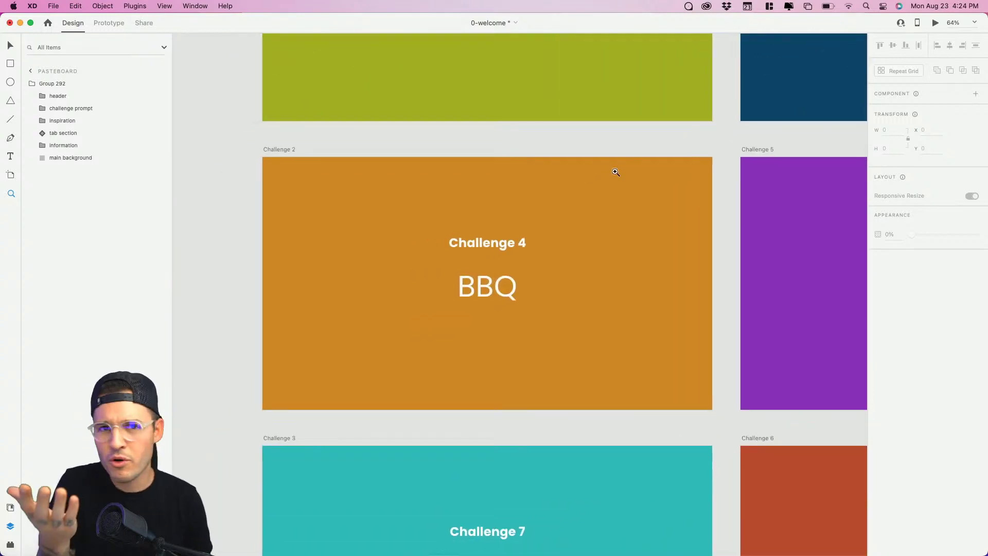
pyautogui.moveTo(616, 171); pyautogui.dragTo(203, 177)
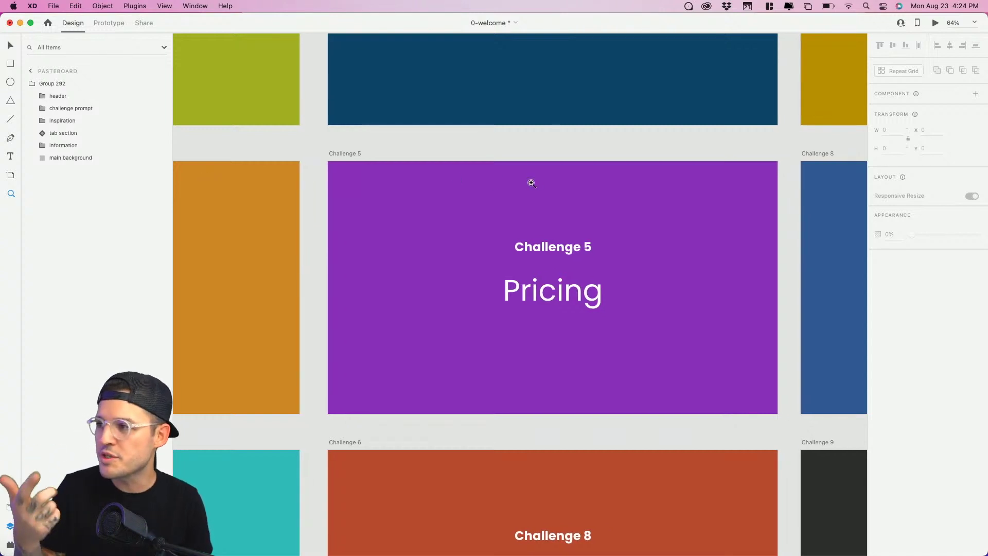
pyautogui.moveTo(683, 211); pyautogui.dragTo(254, 218)
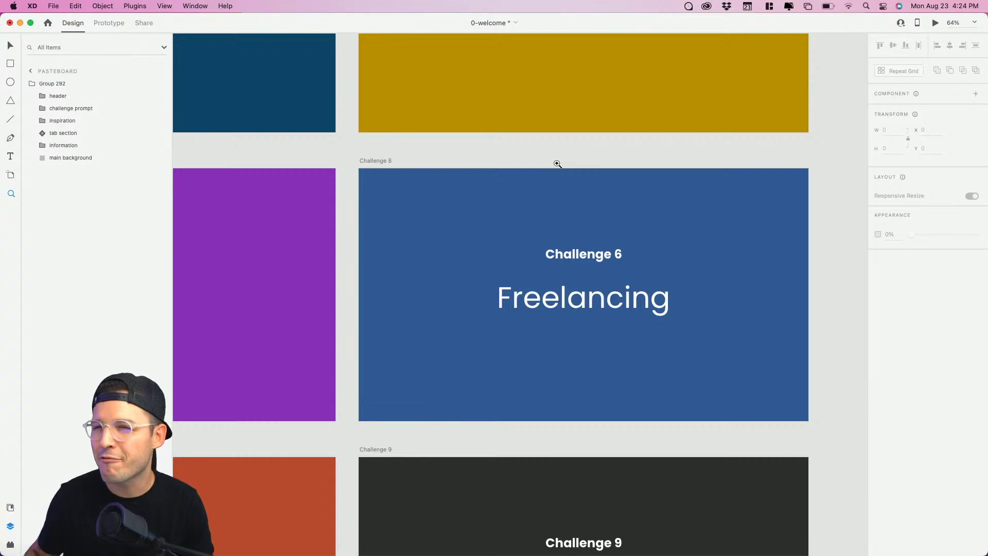
# Review the third row of challenge artboards, covering Challenges 7 to 9, and view all the challenges beside the lock screens.
pyautogui.hscroll(-15, 400, 314)
pyautogui.scroll(-5, 400, 314)
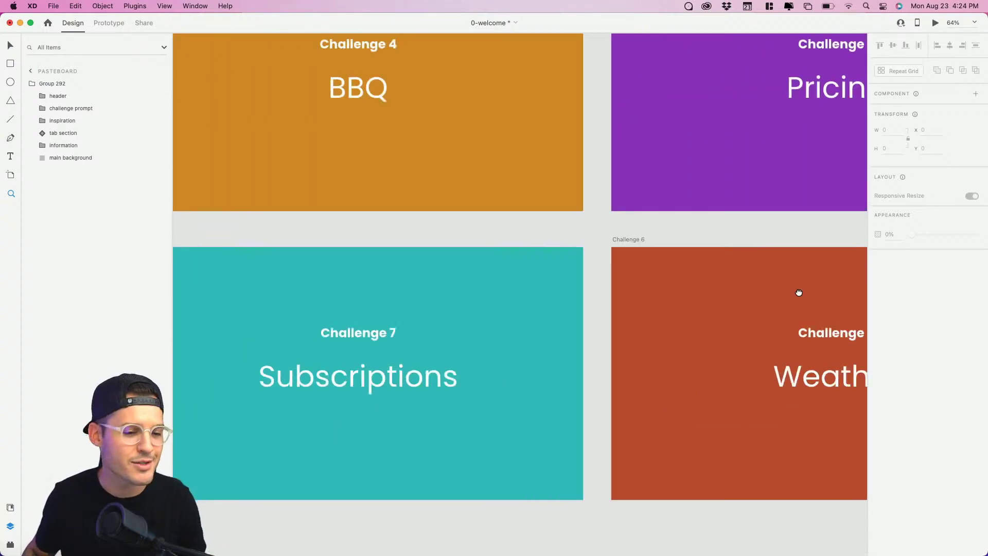
pyautogui.hscroll(-5, 799, 293)
pyautogui.scroll(-1, 799, 292)
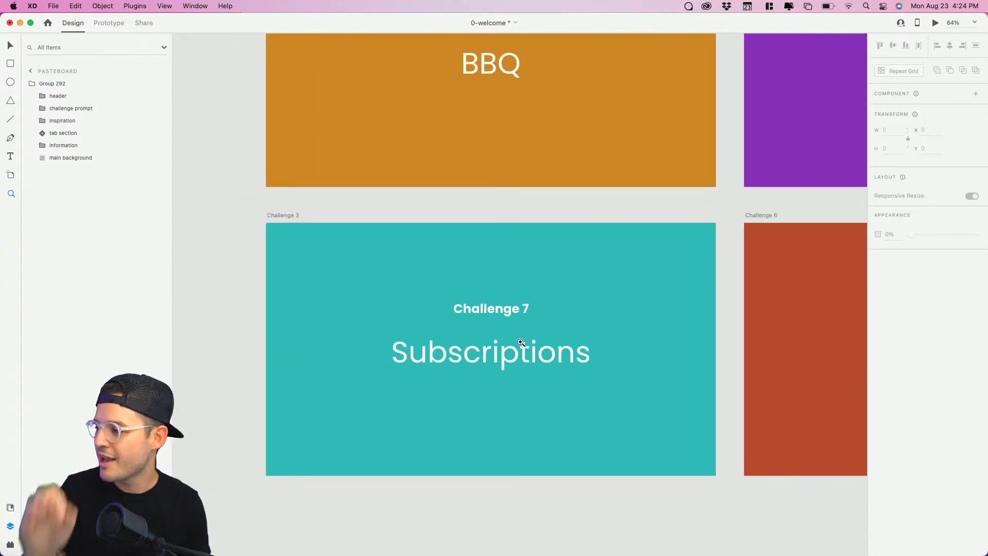
pyautogui.hscroll(15, 615, 352)
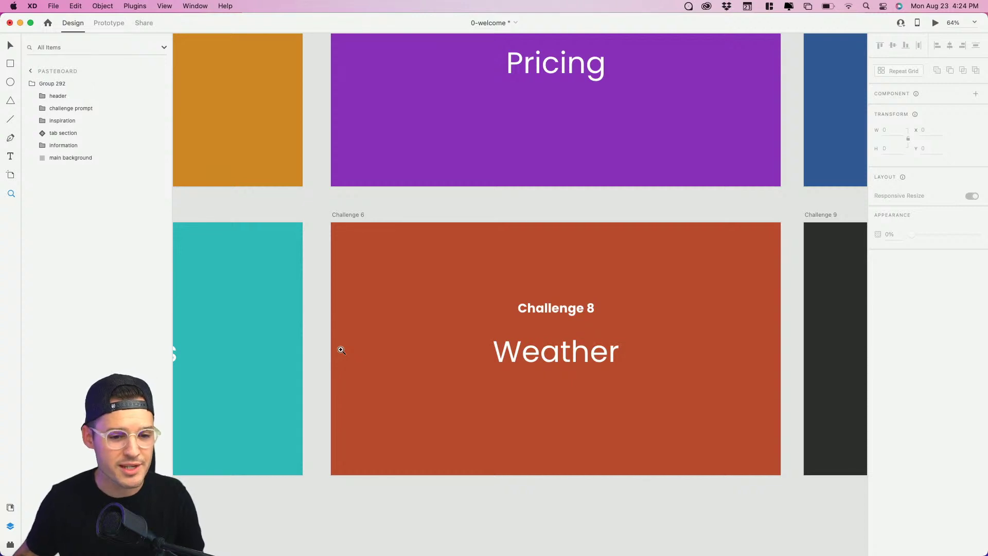
pyautogui.hscroll(16, 689, 322)
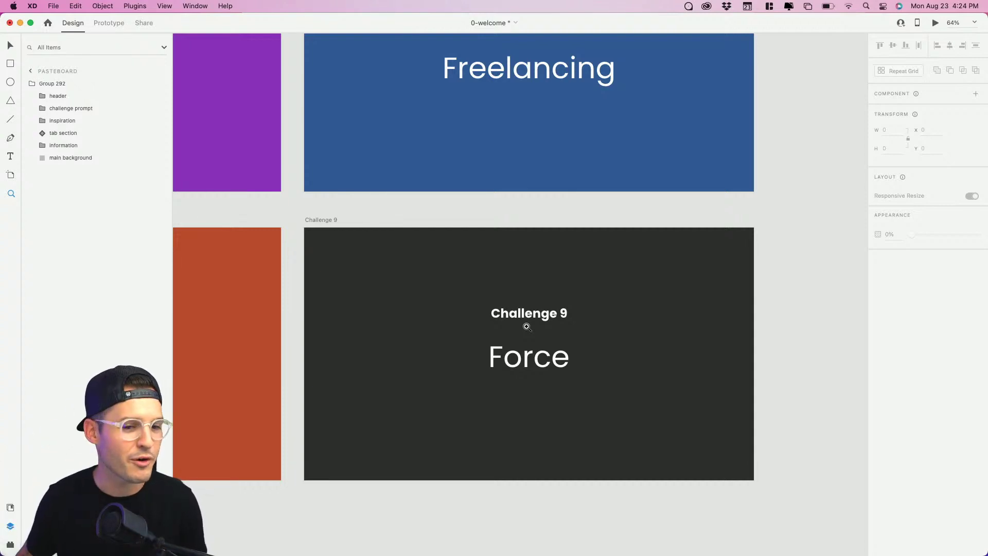
pyautogui.scroll(-5, 578, 324)
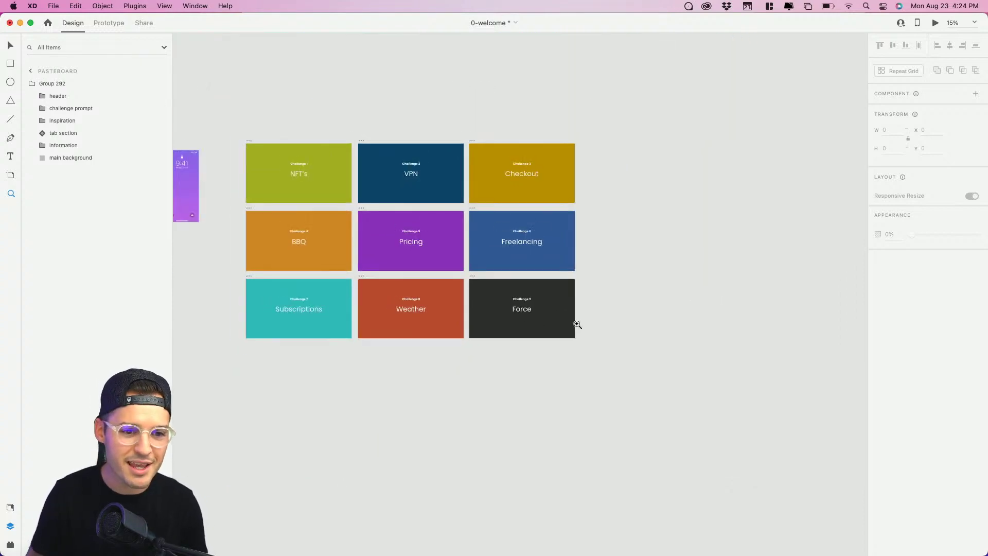
pyautogui.moveTo(517, 349); pyautogui.dragTo(807, 388)
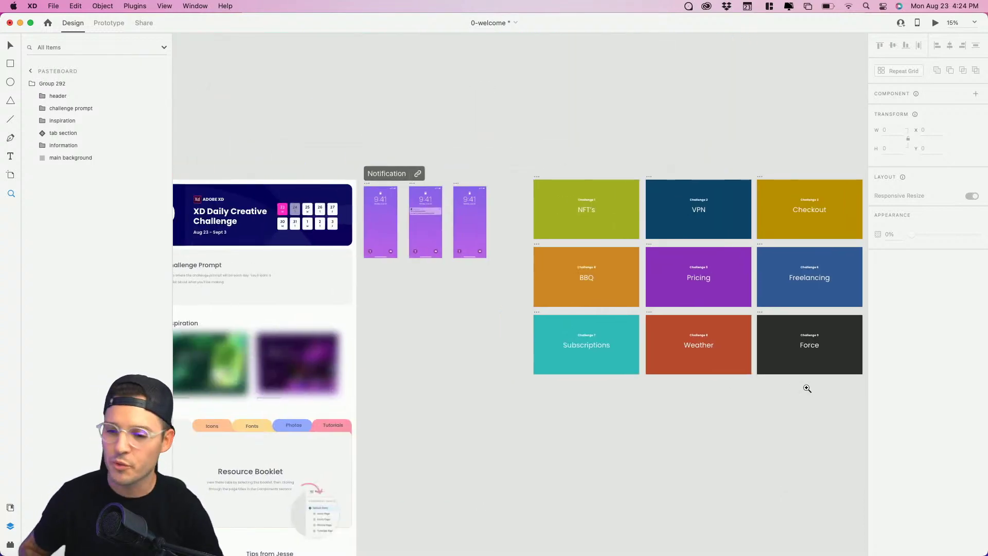